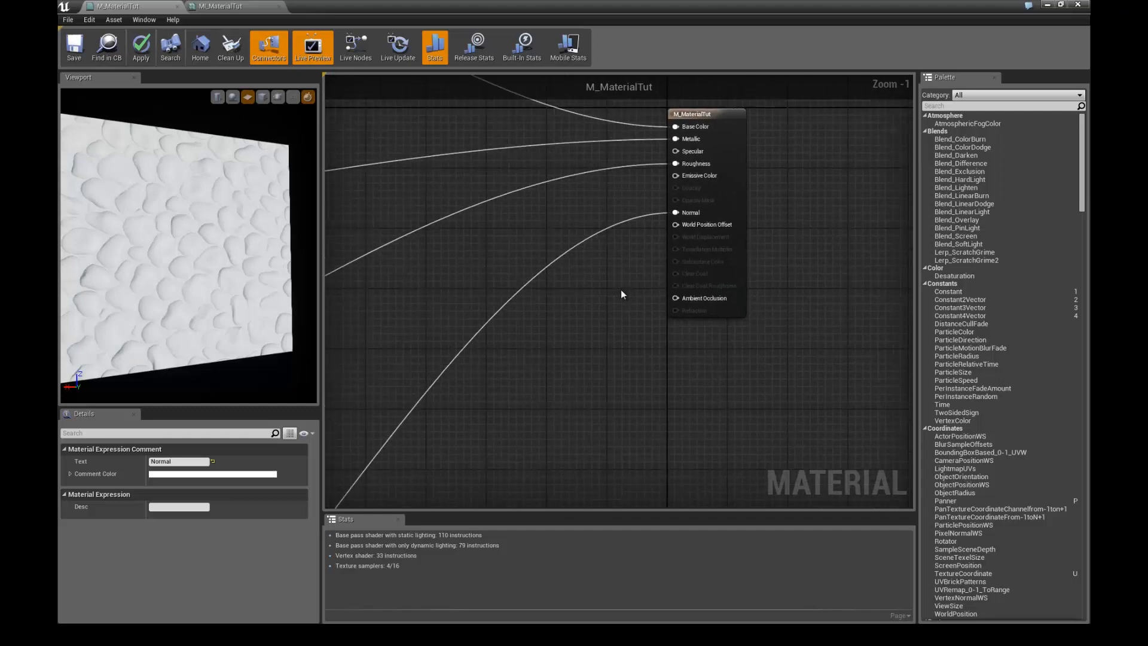
Move the Normal comment group and its nodes further down, leaving a free gap below the Roughness group
scroll(608, 297, down, 7)
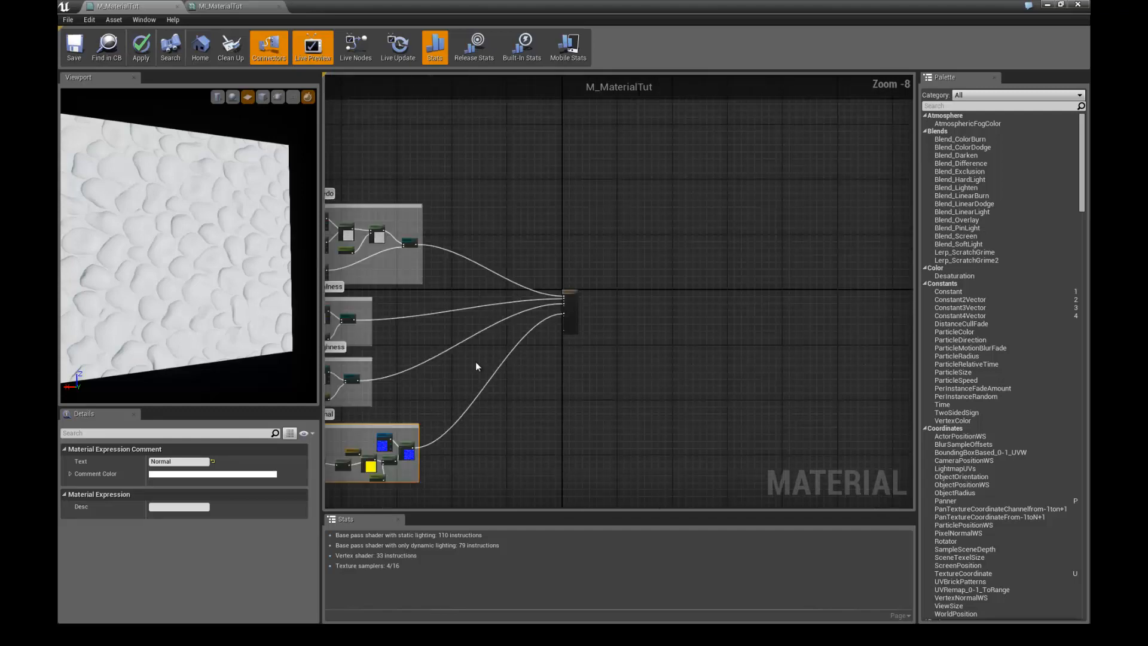
right_drag(475, 361, 593, 282)
scroll(496, 347, up, 3)
right_drag(460, 371, 518, 329)
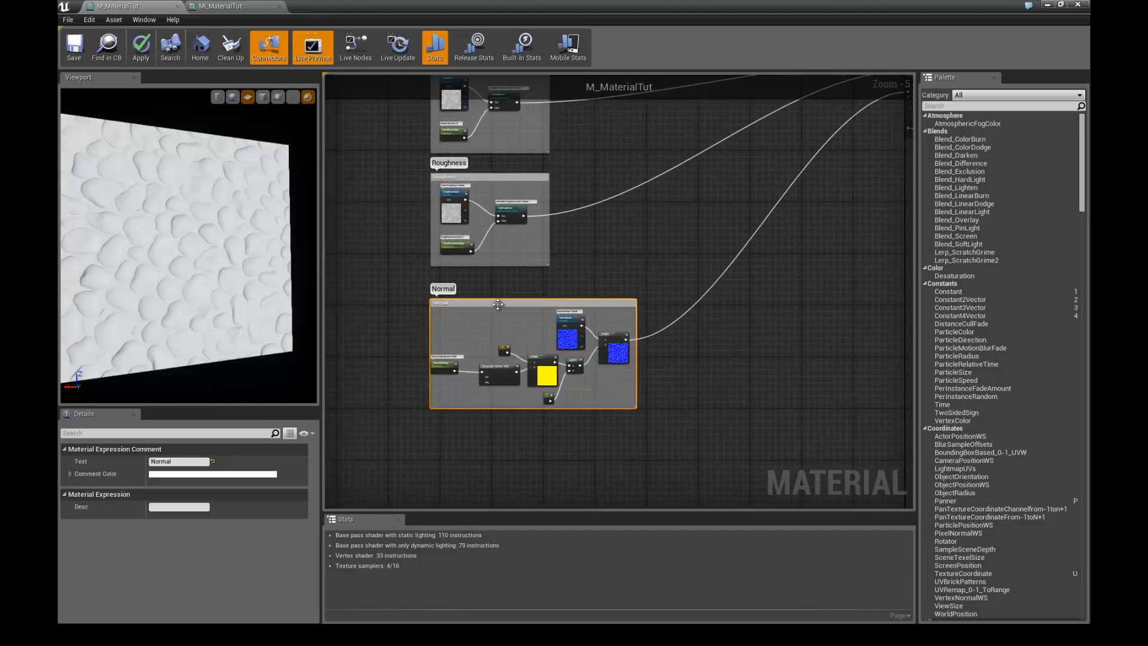
right_drag(691, 231, 525, 358)
scroll(686, 234, up, 3)
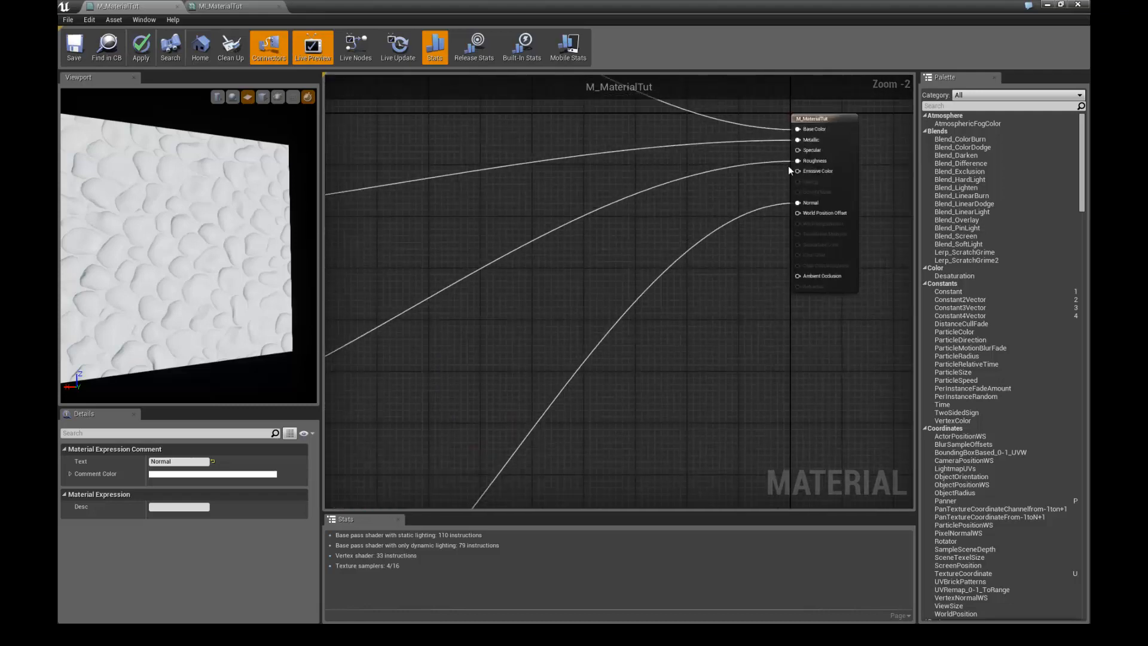
scroll(633, 280, down, 6)
right_drag(458, 382, 572, 278)
scroll(571, 277, up, 2)
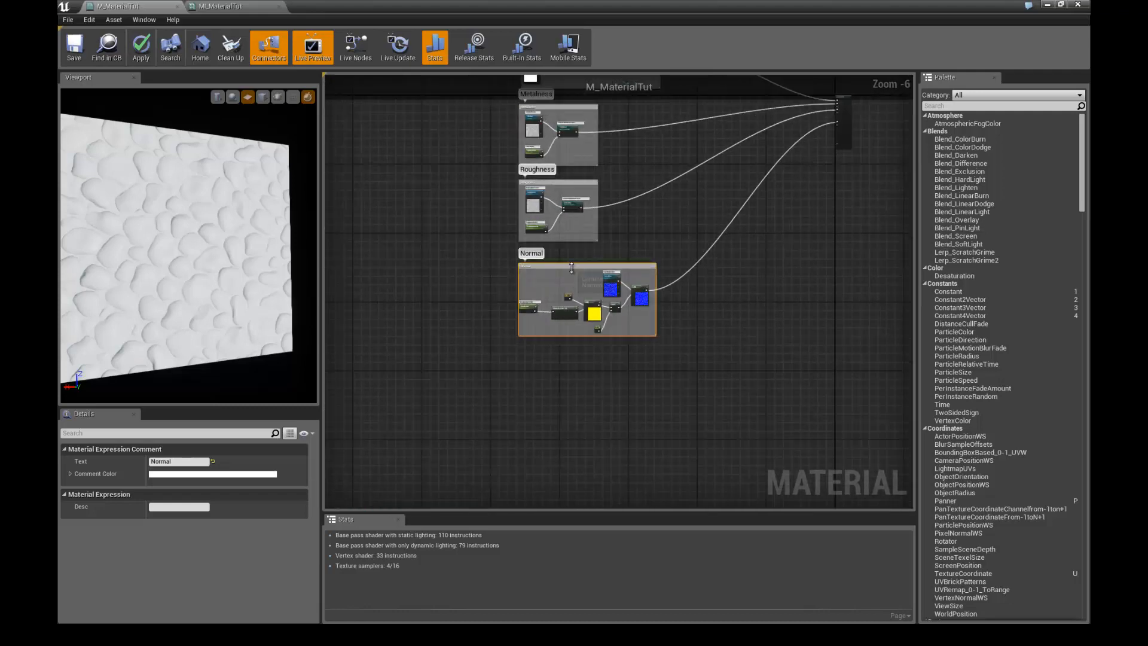
scroll(577, 269, up, 1)
scroll(577, 269, up, 1)
drag(577, 268, 574, 432)
scroll(634, 274, down, 3)
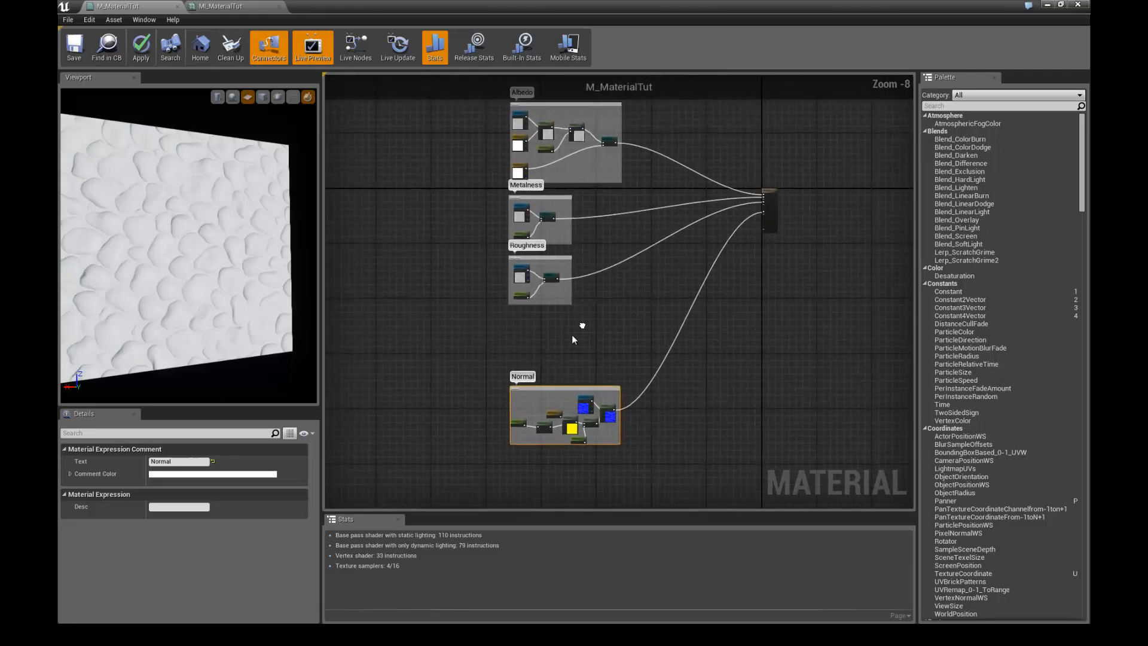
Examine the gap between the Roughness and Normal groups and the Emissive Color input on the material's main node
scroll(578, 325, up, 2)
scroll(593, 312, up, 1)
right_drag(593, 312, 447, 398)
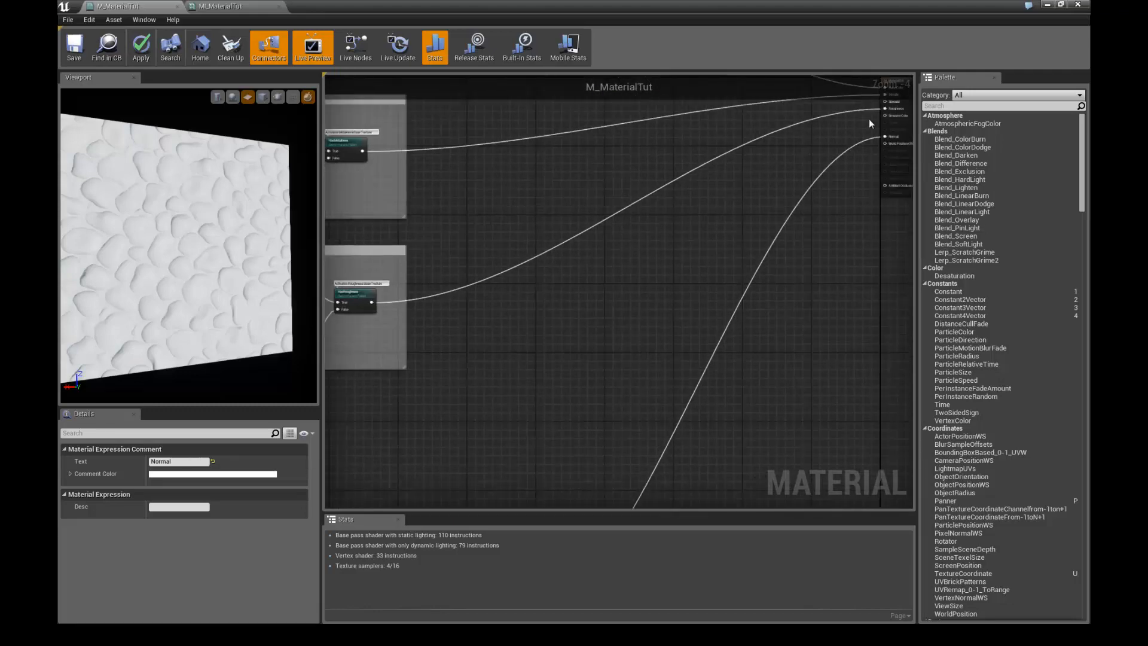
right_drag(734, 208, 705, 228)
right_drag(545, 384, 622, 299)
right_drag(494, 356, 561, 295)
mouse_move(706, 213)
right_down()
mouse_move(568, 296)
mouse_move(664, 228)
right_up()
right_drag(574, 265, 638, 251)
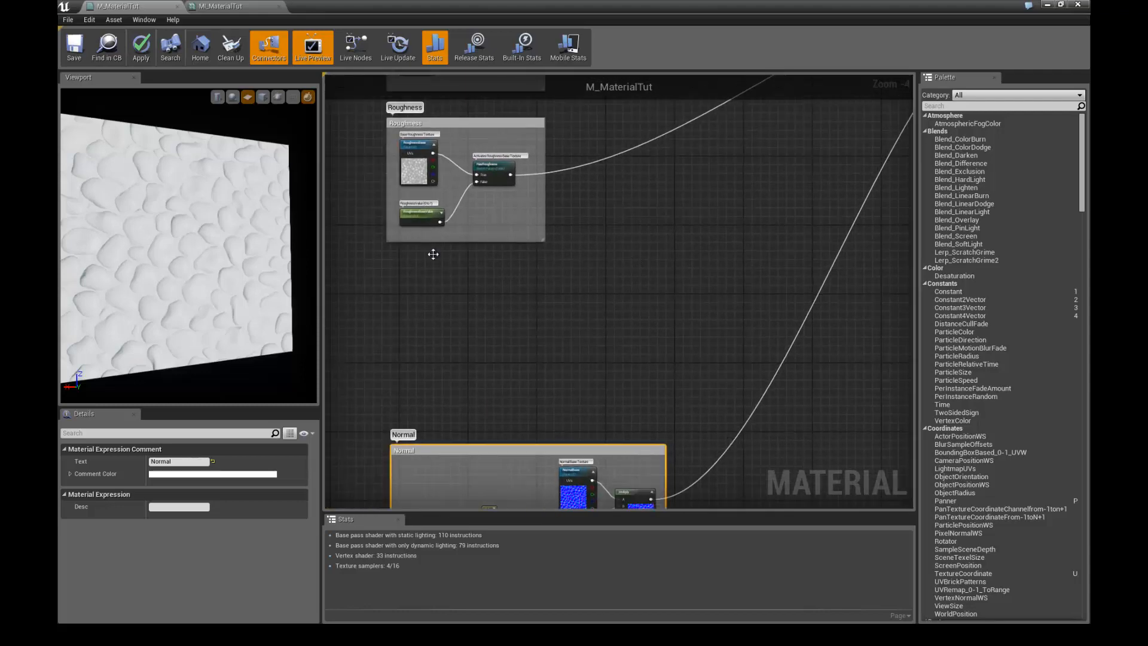
Change the material preview mesh to a sphere and view it closer from a different angle
click(229, 100)
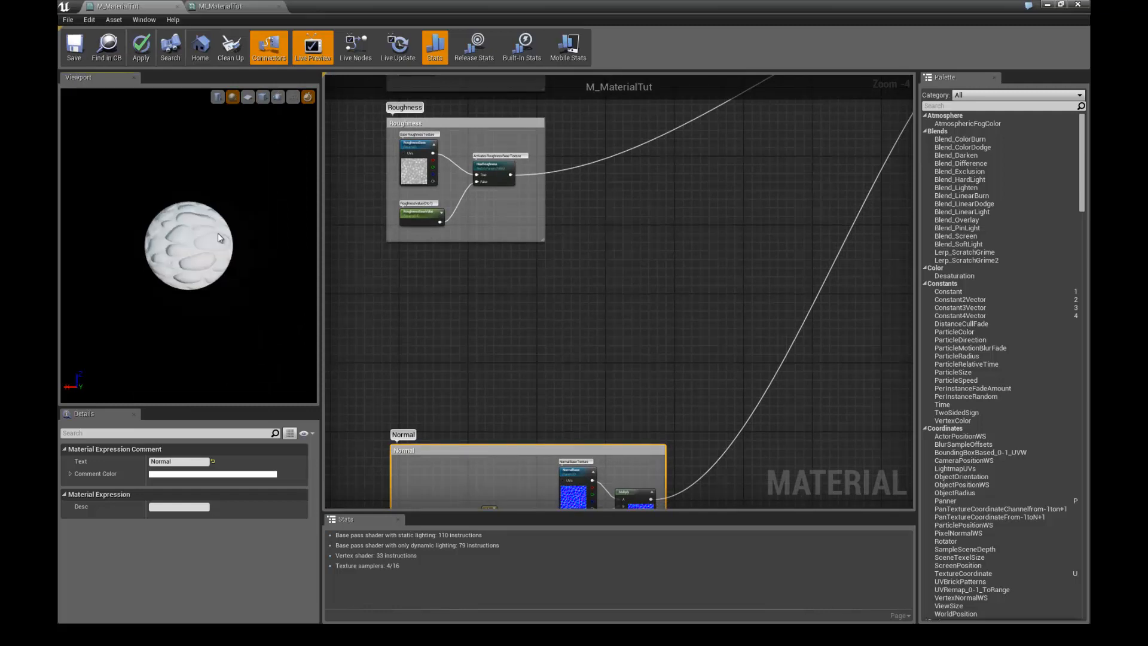
scroll(251, 246, up, 5)
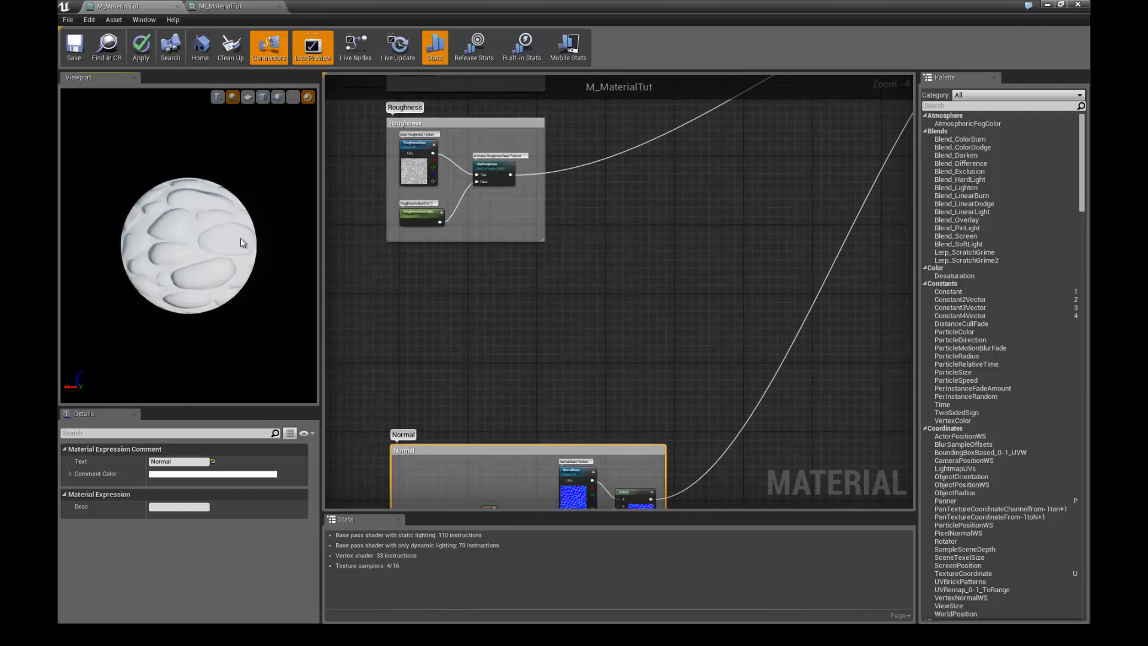
mouse_move(151, 246)
mouse_down()
mouse_move(126, 249)
mouse_move(136, 253)
mouse_up()
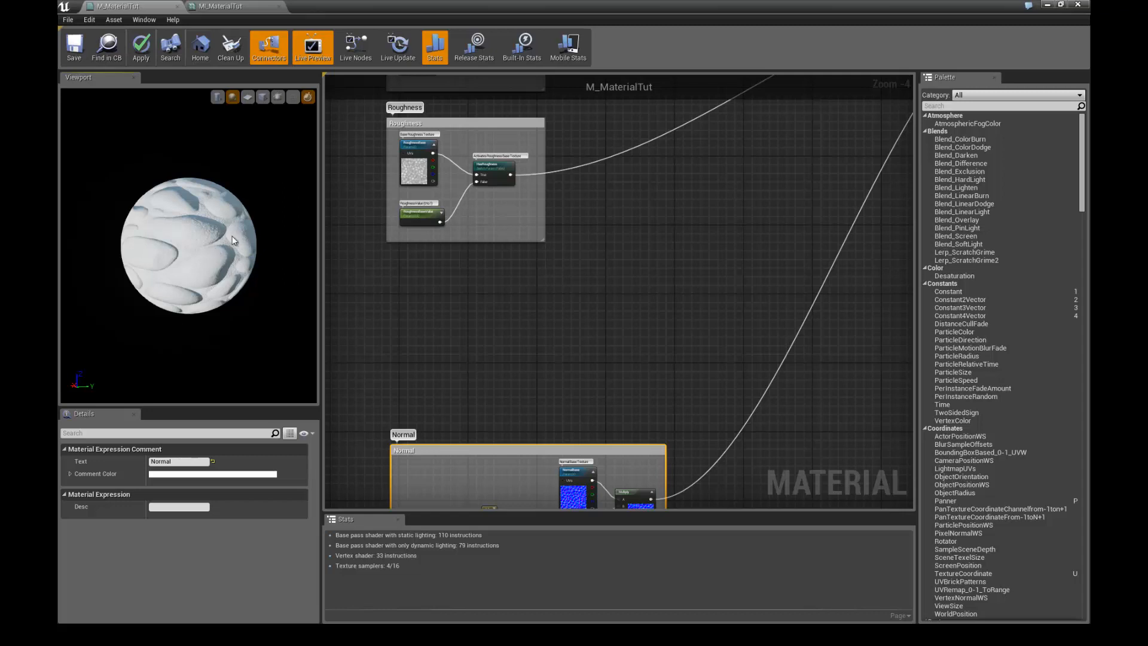
scroll(519, 299, up, 1)
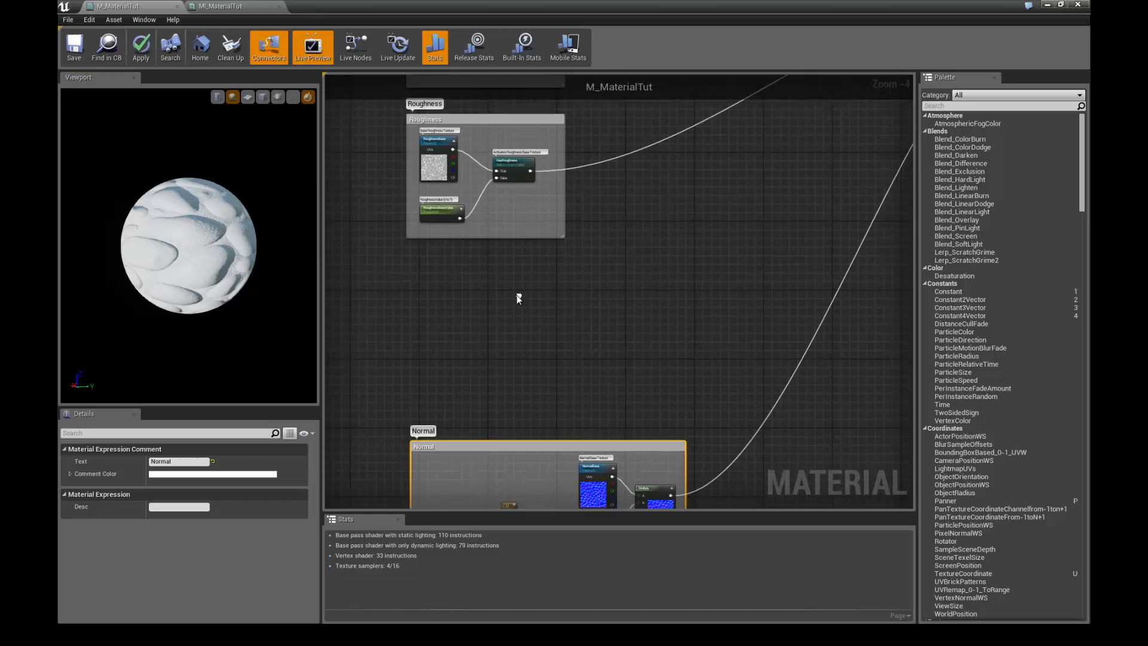
Add a Constant3Vector node in the free space below the Roughness group
scroll(515, 297, down, 2)
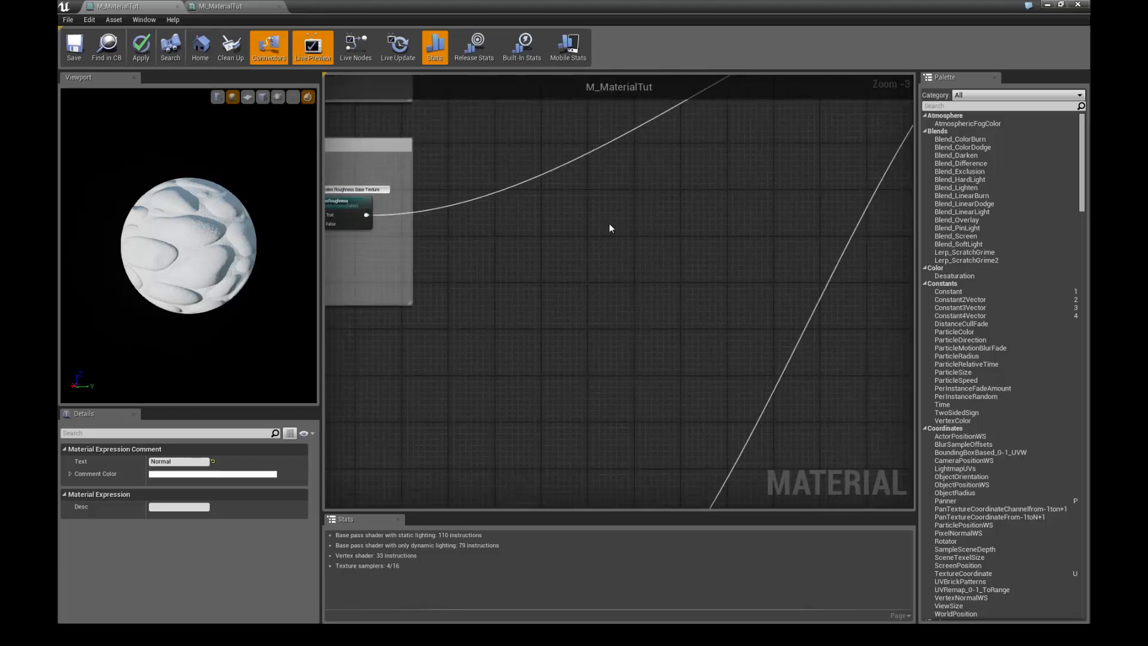
scroll(609, 224, down, 1)
right_drag(657, 261, 621, 361)
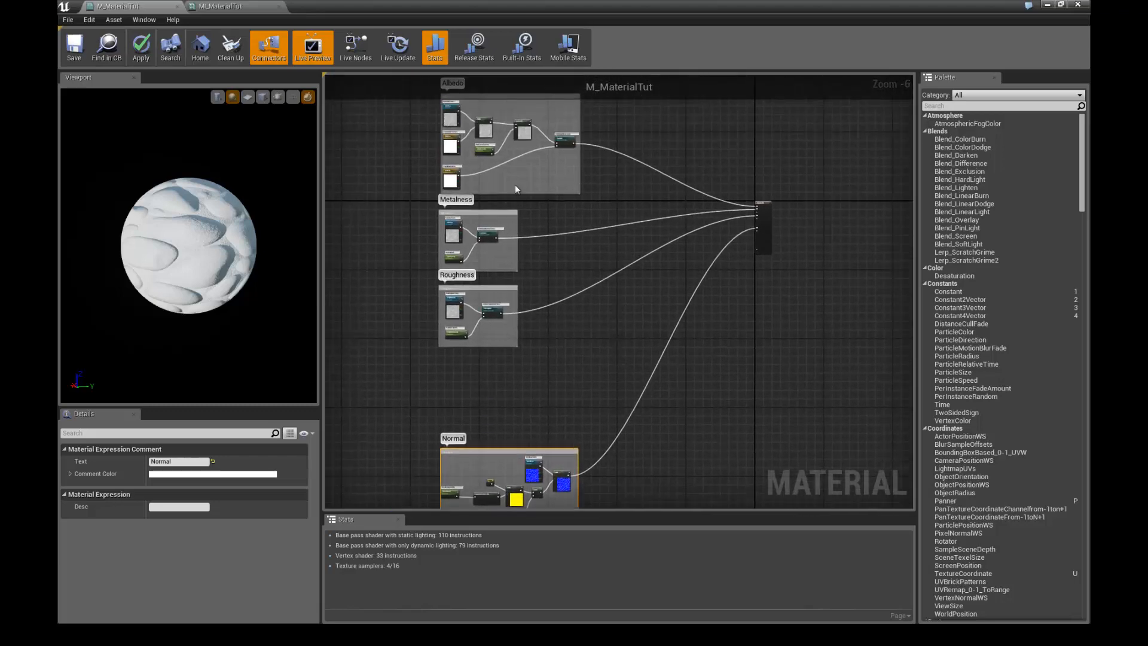
right_drag(519, 369, 538, 329)
scroll(532, 327, up, 4)
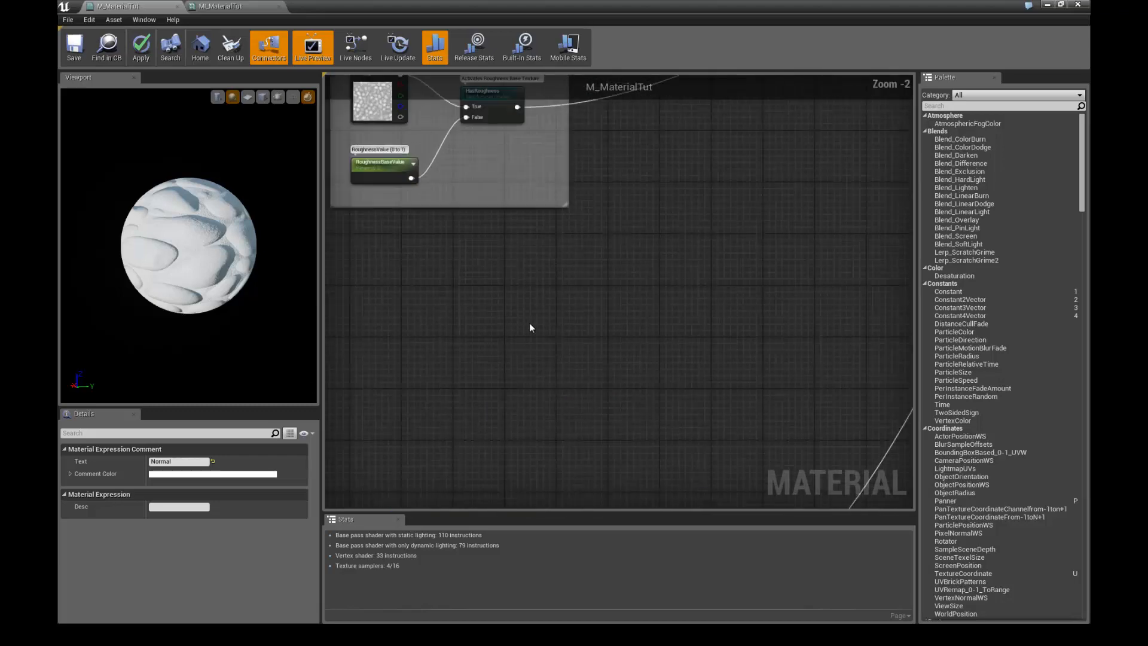
scroll(515, 320, up, 2)
right_drag(472, 310, 540, 327)
click(502, 279)
drag(531, 312, 505, 307)
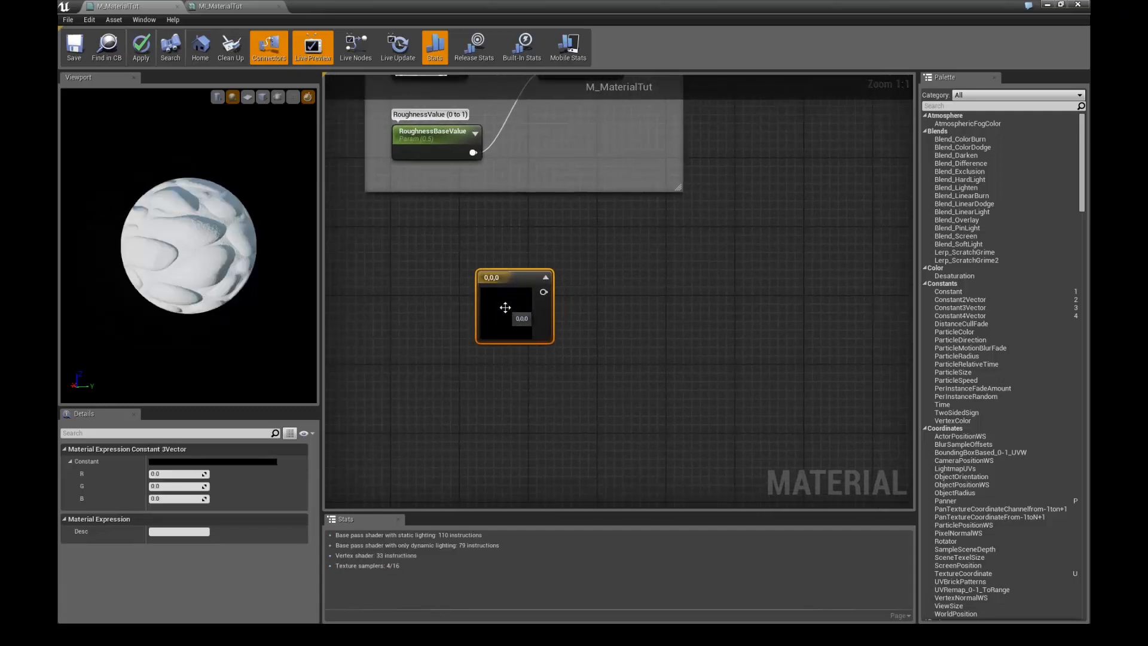
Convert the new constant vector node to a parameter named Emissive
right_click(506, 276)
click(521, 285)
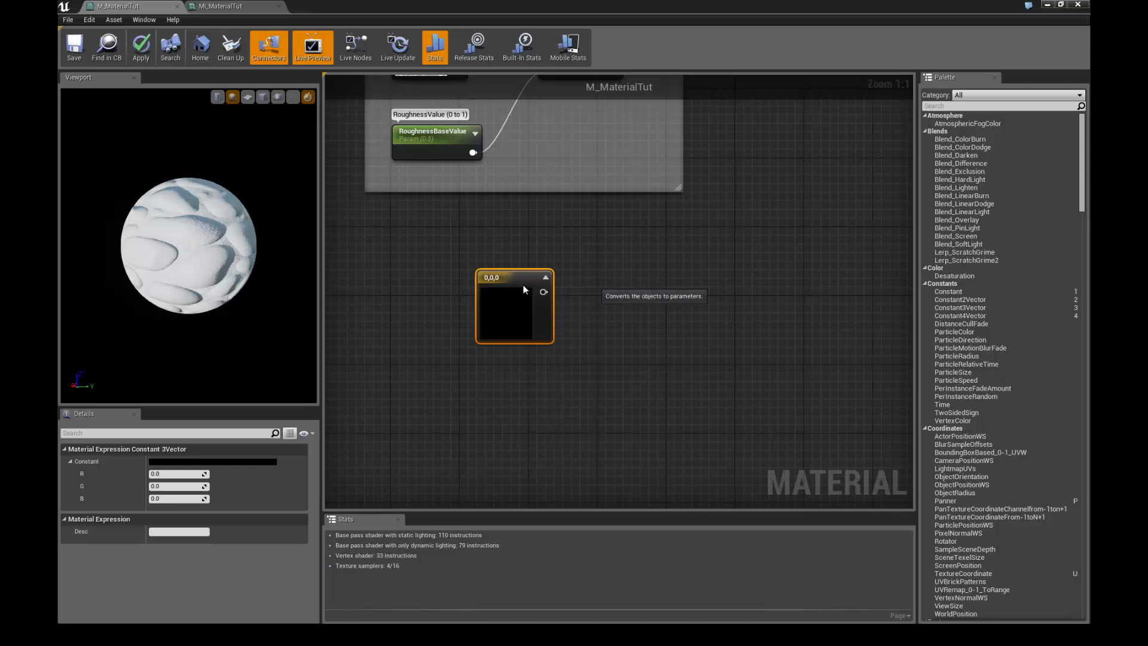
text(Emis)
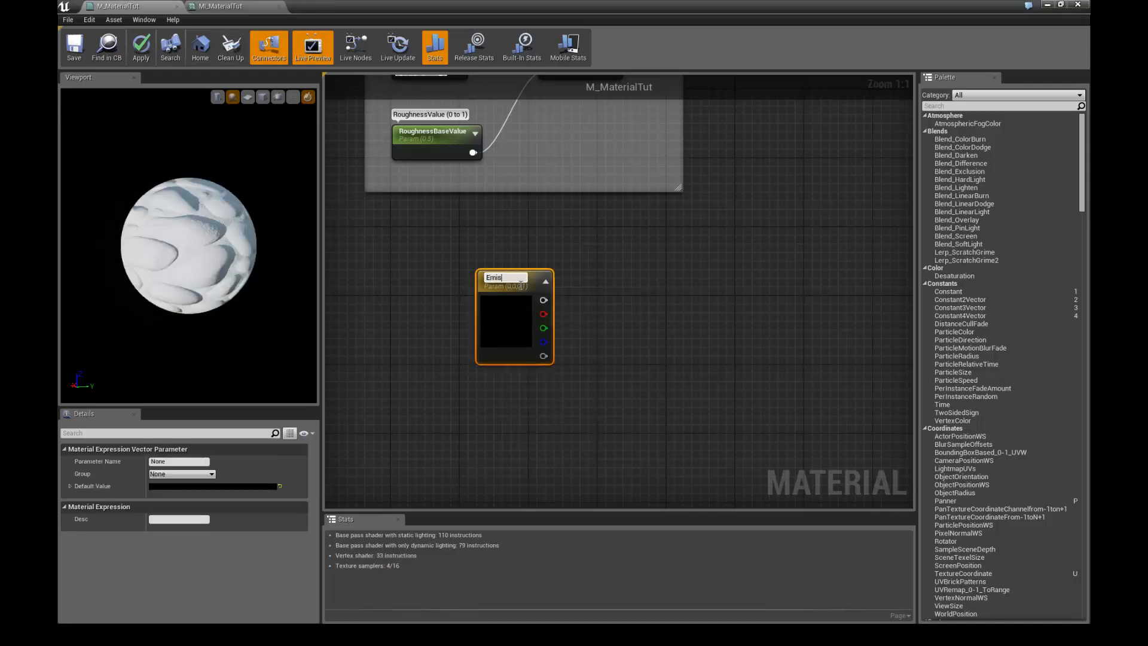
text(sive)
key(Return)
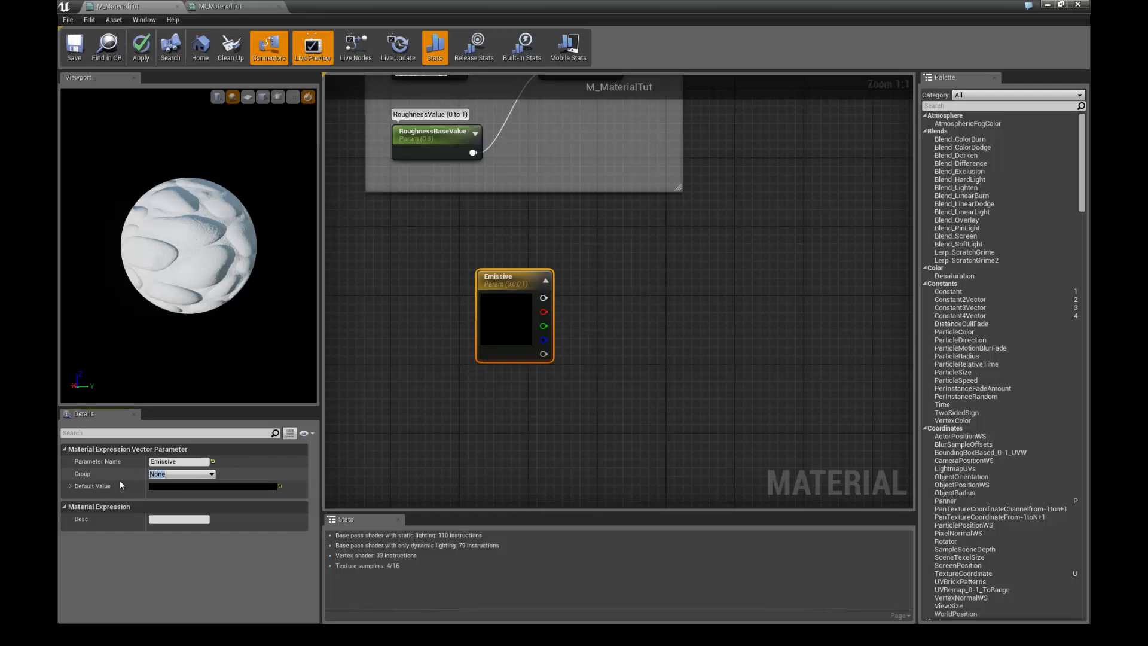
Assign the Emissive parameter to a group named Emissive and give it the description Emissive Color
text(Emissive)
key(Return)
click(193, 520)
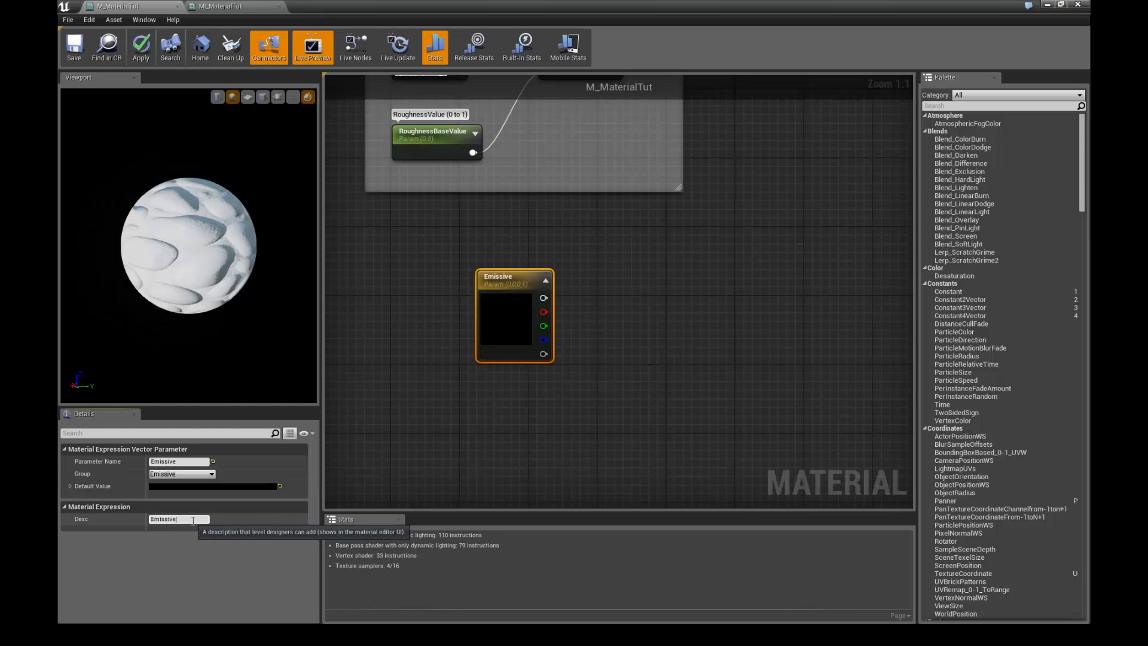
key(Return)
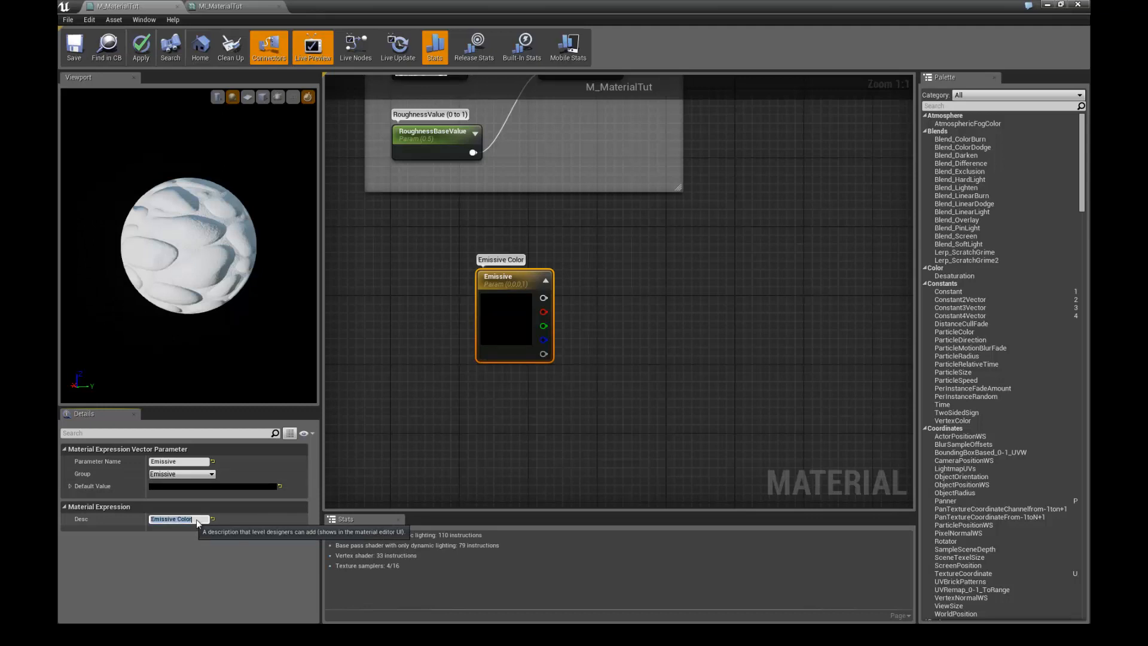
Connect the Emissive parameter's main output to the Emissive Color input of the M_MaterialTut node
scroll(538, 335, down, 3)
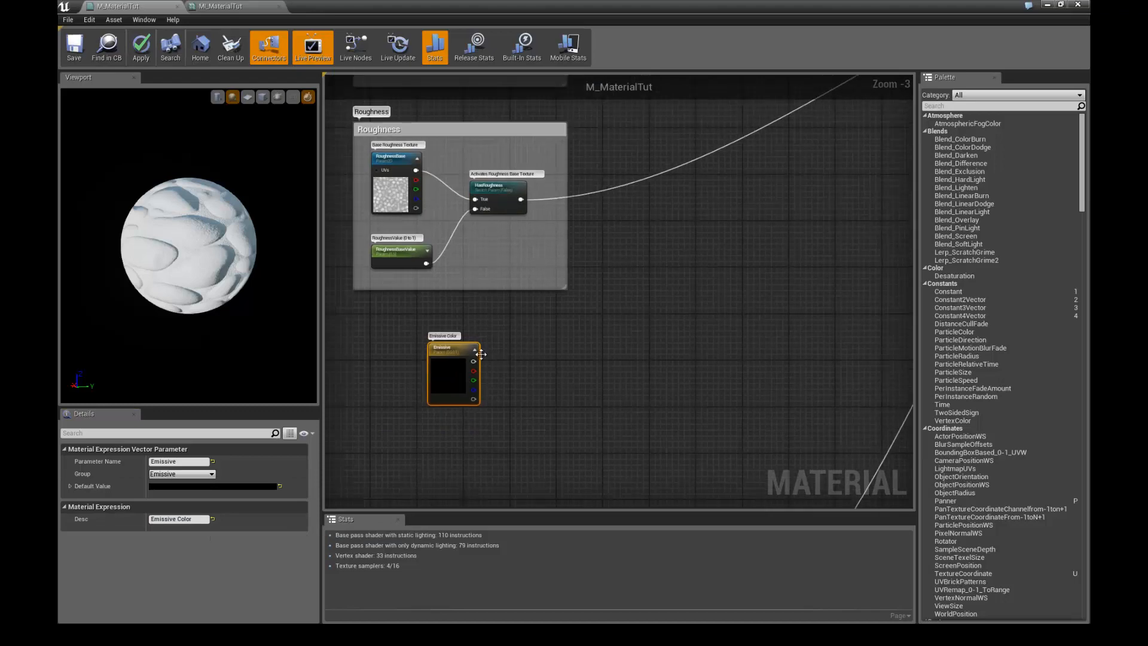
drag(474, 362, 646, 283)
scroll(572, 338, down, 3)
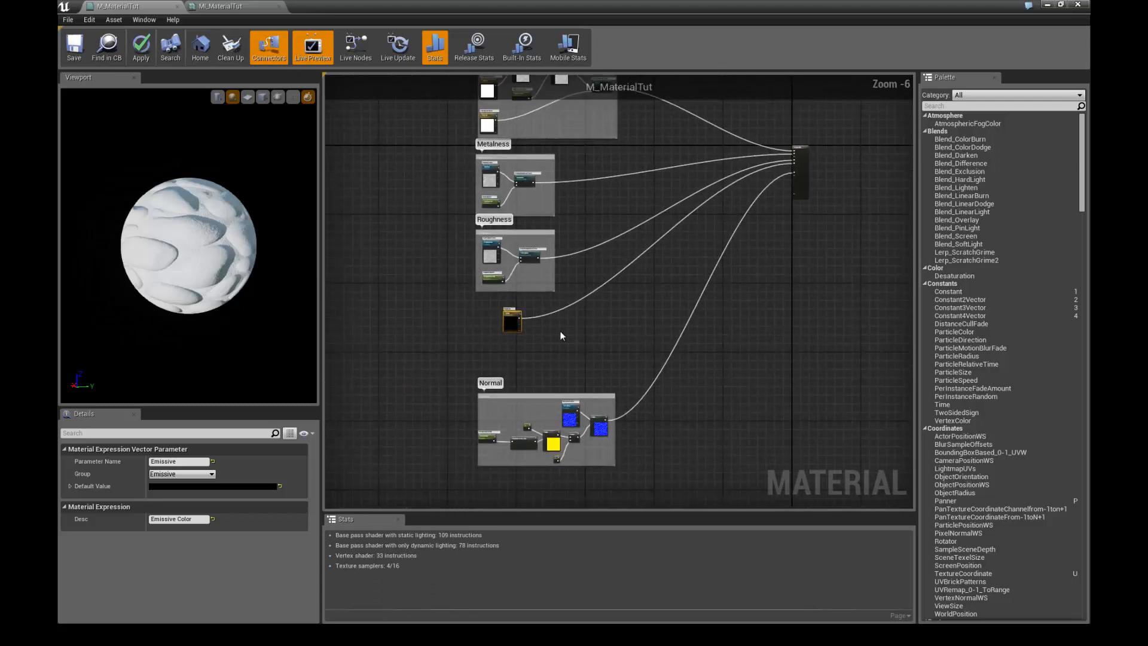
scroll(561, 336, up, 6)
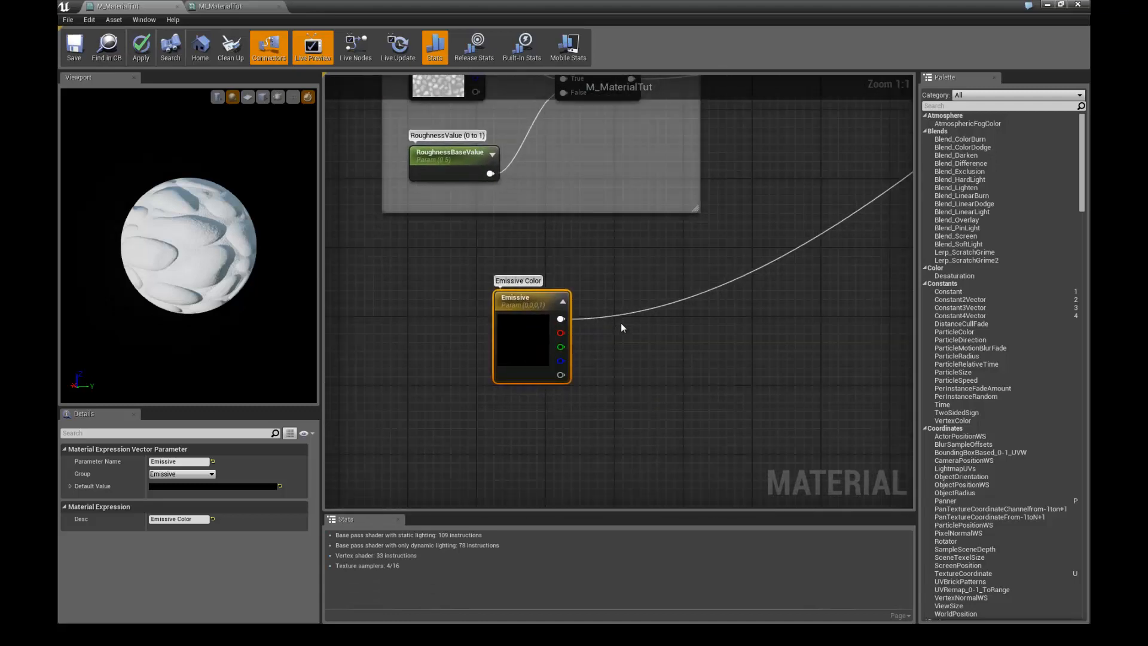
Set the Emissive parameter's default color to white (R, G, B 1.0) and apply the material changes
double_click(508, 338)
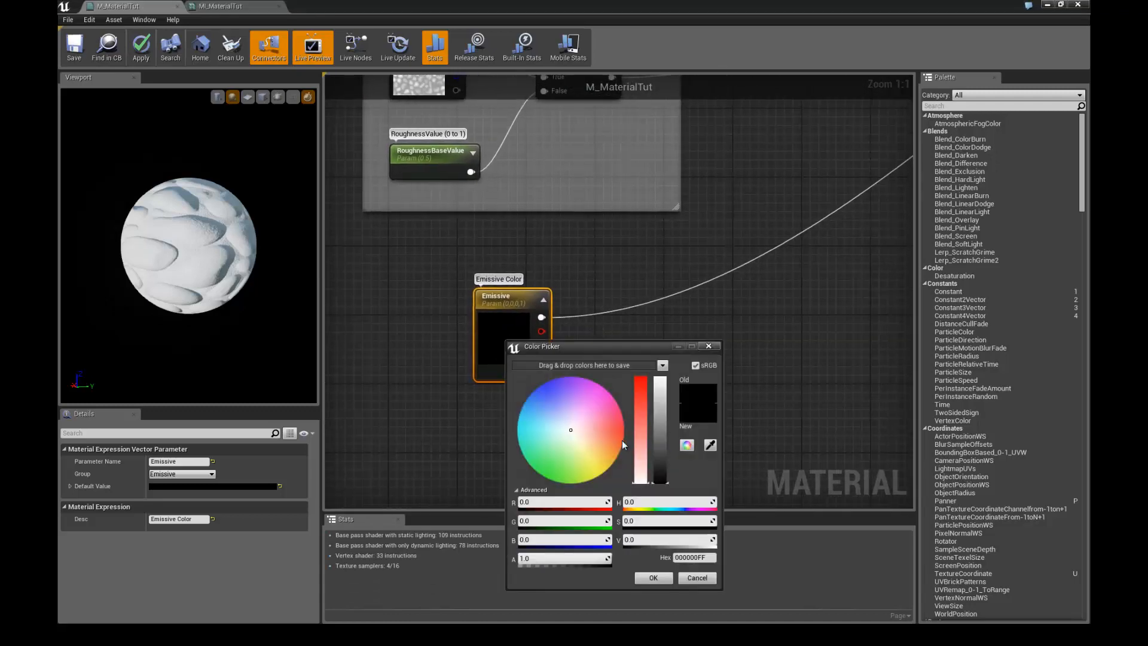
drag(659, 393, 658, 359)
click(653, 577)
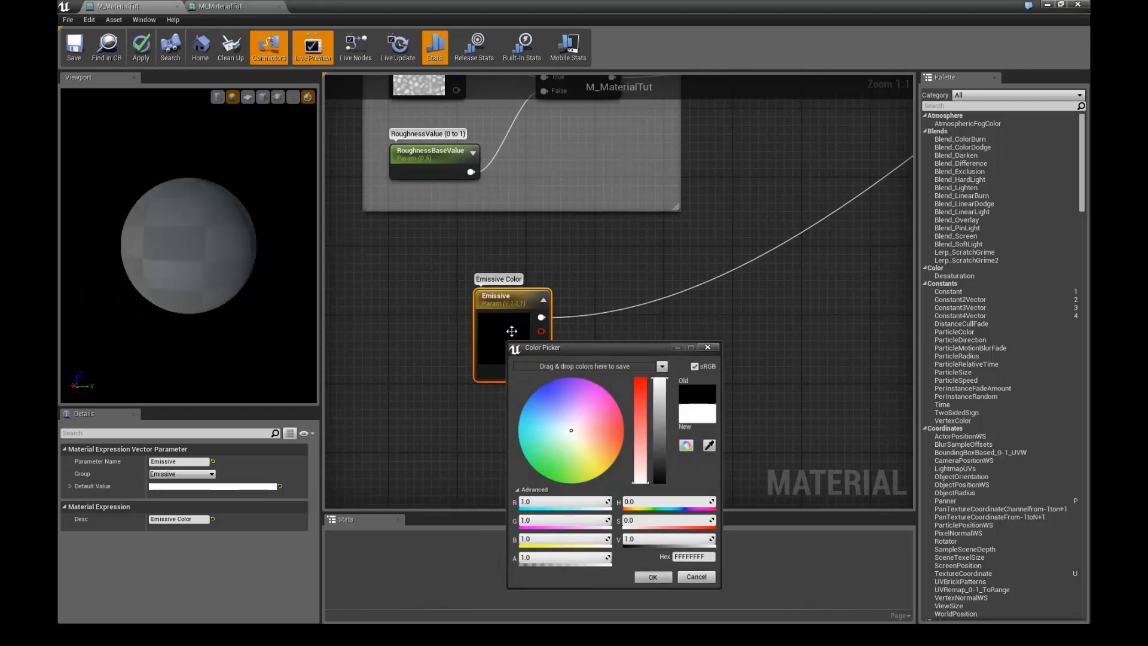
drag(186, 251, 209, 197)
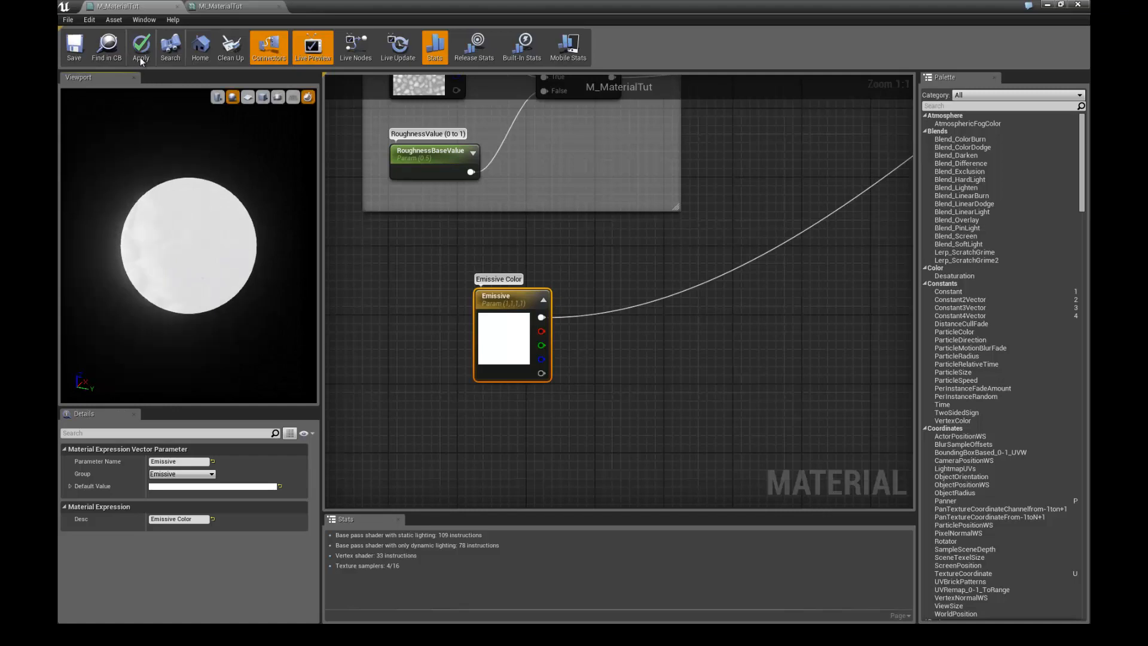
click(141, 48)
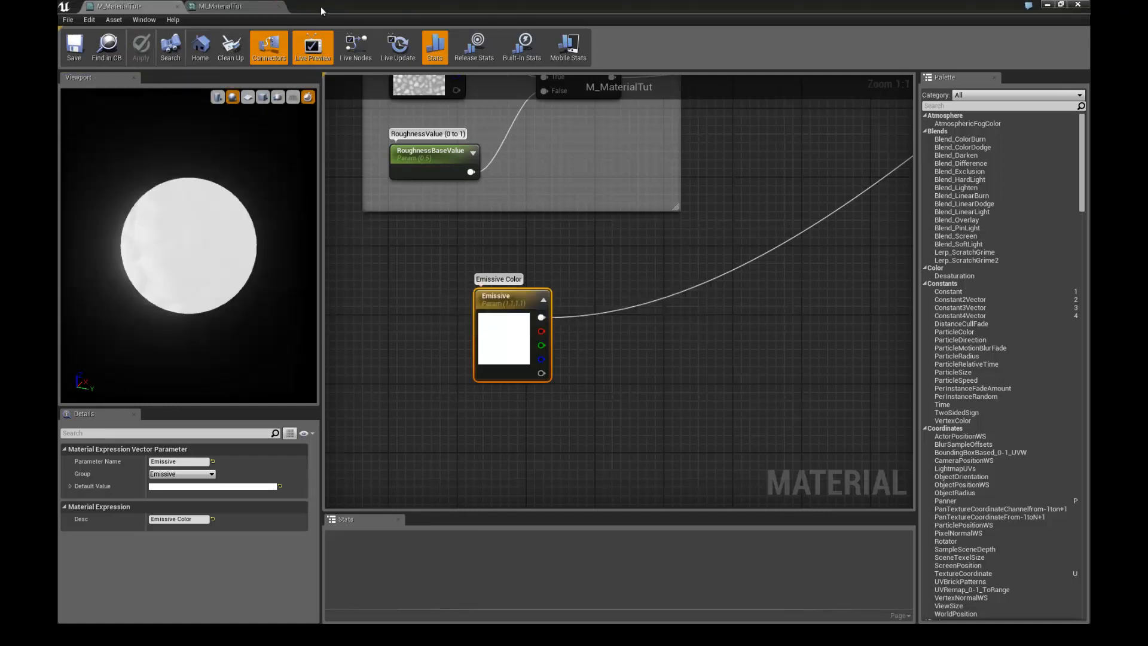
Shrink the material editor into a floating window and show the level viewport full screen, viewing the mesh from another angle
drag(321, 10, 812, 46)
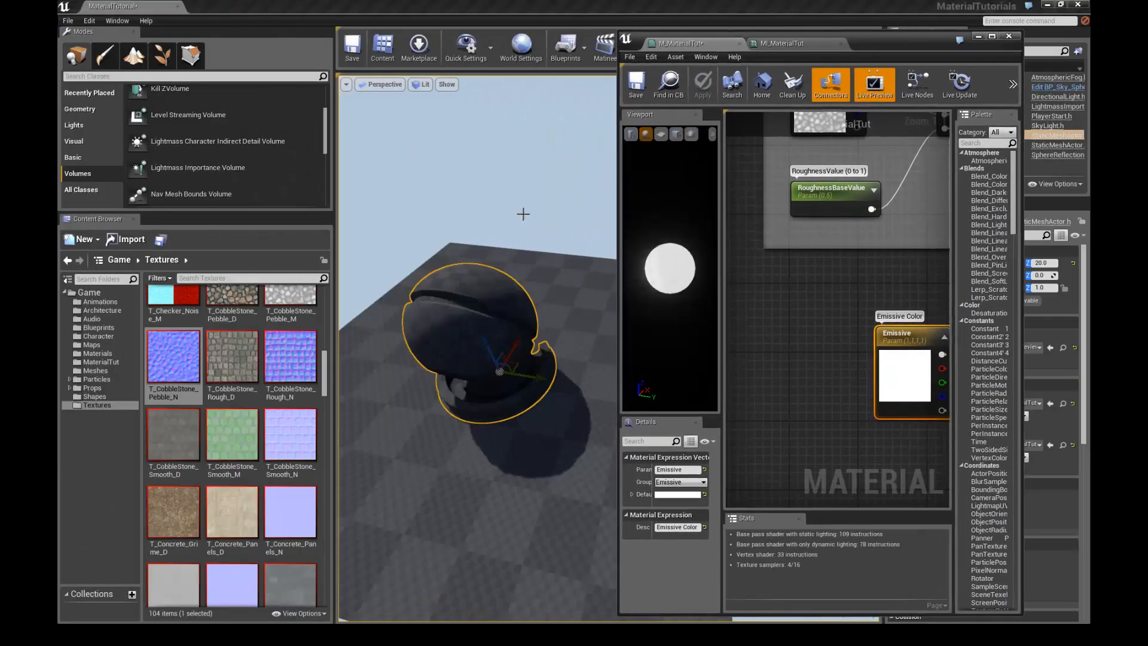
key(F11)
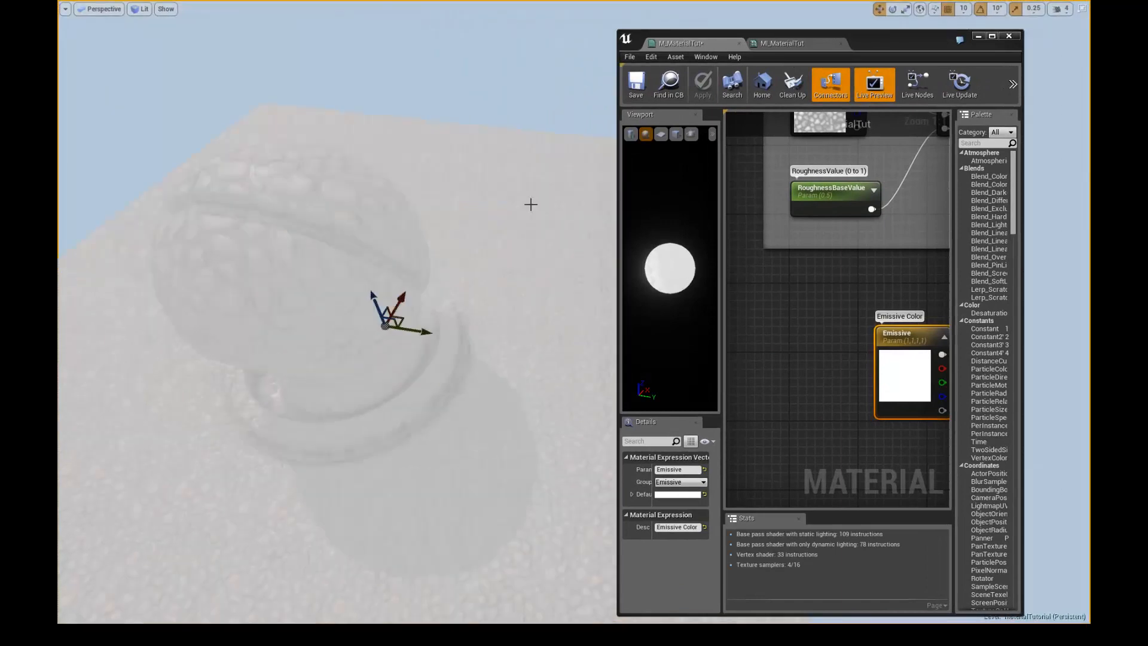
mouse_move(531, 205)
alt+mouse_down()
mouse_move(489, 210)
mouse_move(547, 184)
mouse_move(460, 226)
mouse_move(544, 269)
mouse_move(510, 272)
mouse_move(564, 213)
mouse_move(600, 233)
mouse_move(554, 206)
alt+mouse_up()
In the MI_MaterialTut instance, collapse the Normal and Roughness groups, expand Emissive, and enable the Emissive color override
click(782, 43)
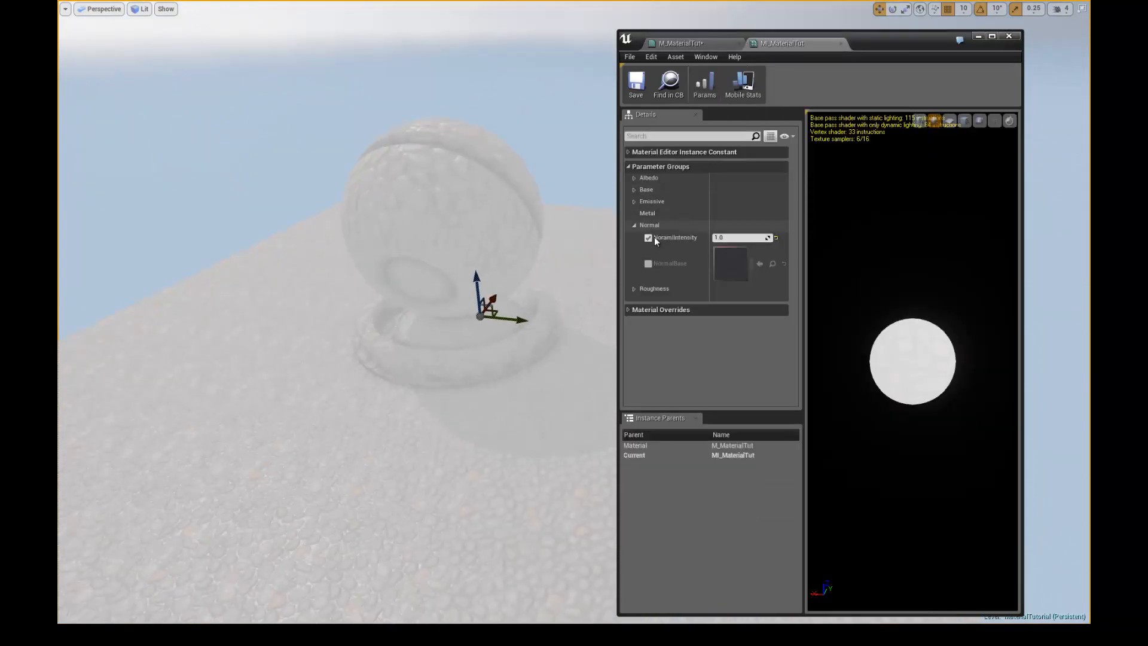
click(635, 225)
click(633, 237)
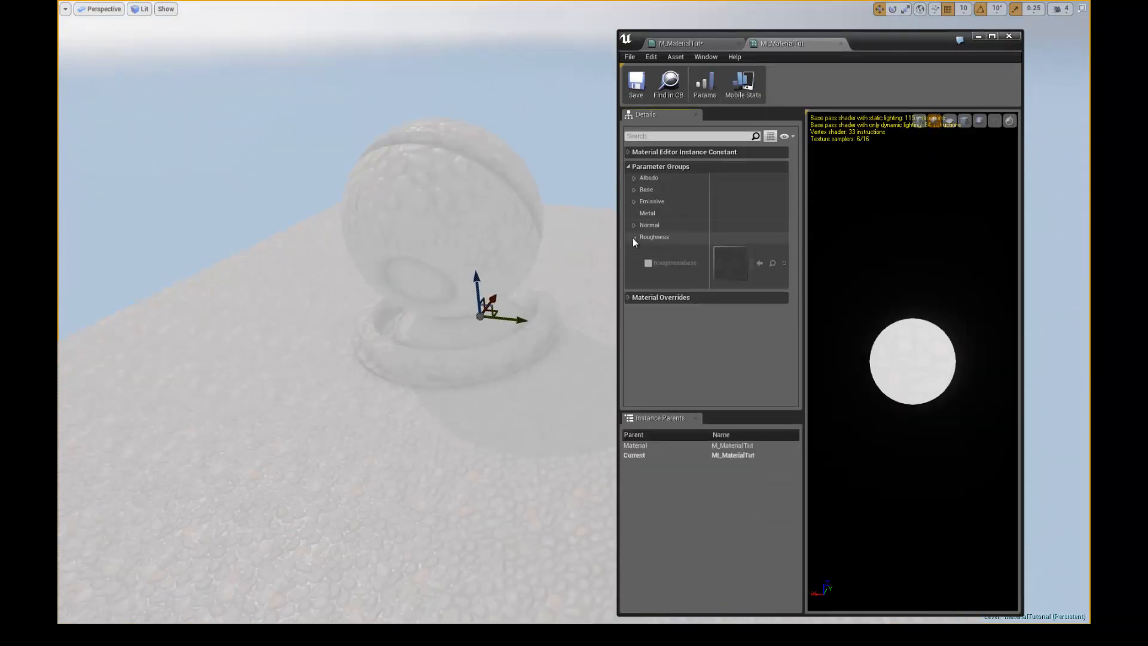
click(634, 237)
click(635, 202)
click(649, 213)
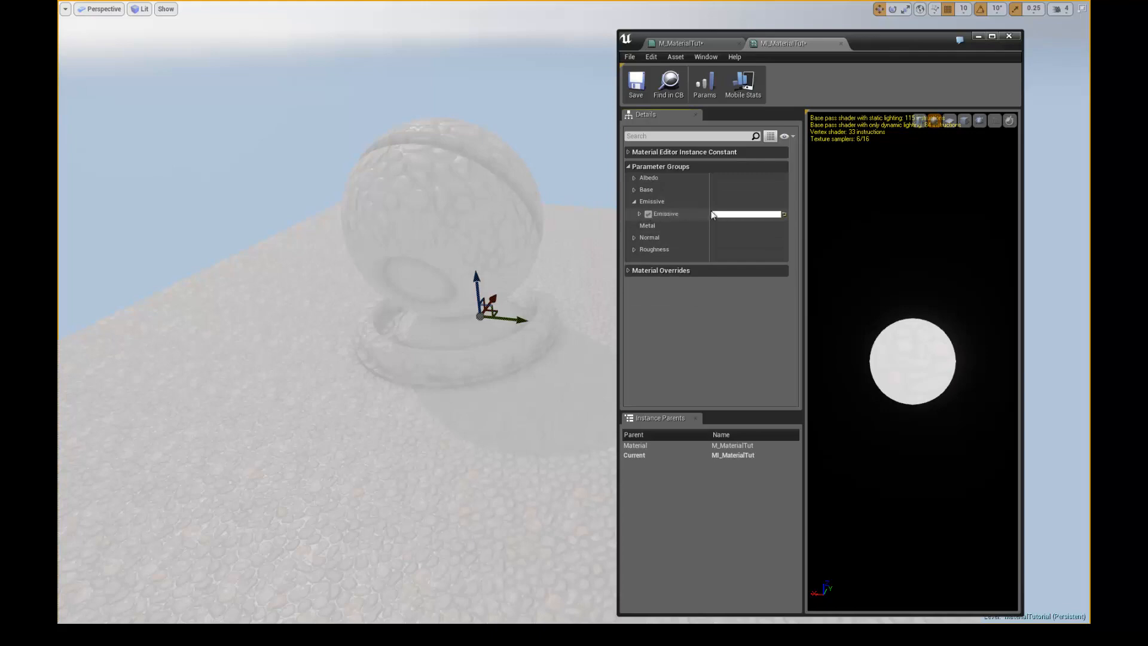
Set the instance's Emissive color to full-brightness white and inspect the mesh in the level from several angles
click(732, 215)
drag(883, 294, 879, 246)
scroll(543, 206, down, 3)
alt+drag(545, 207, 484, 243)
scroll(397, 257, up, 3)
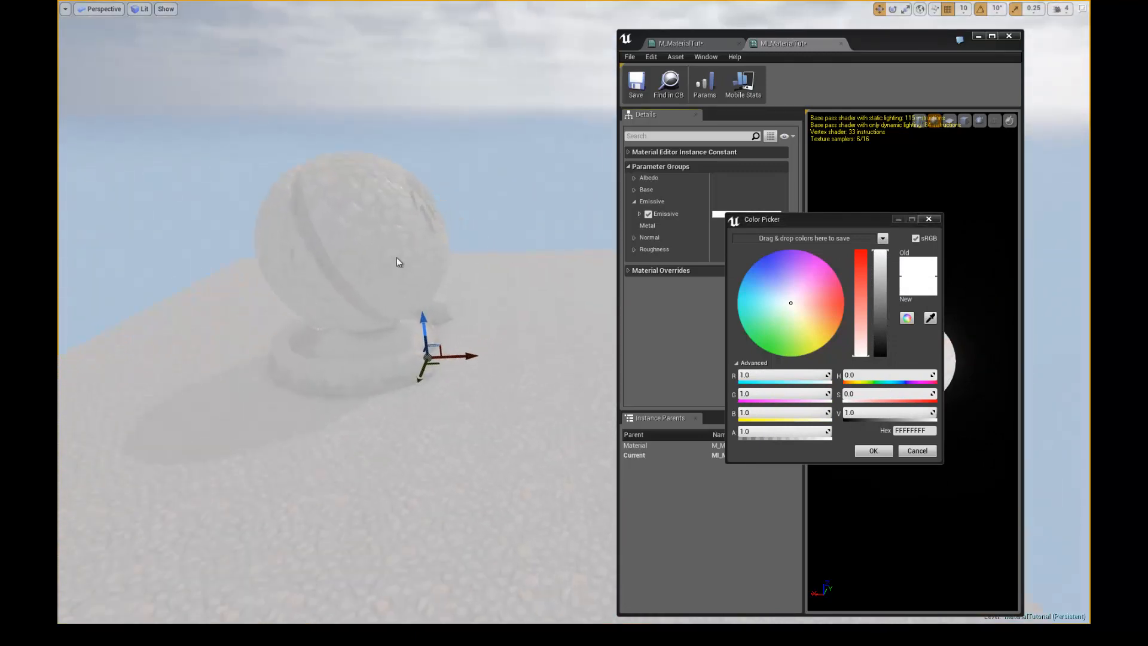
scroll(397, 257, up, 3)
alt+drag(396, 257, 483, 220)
scroll(423, 268, down, 5)
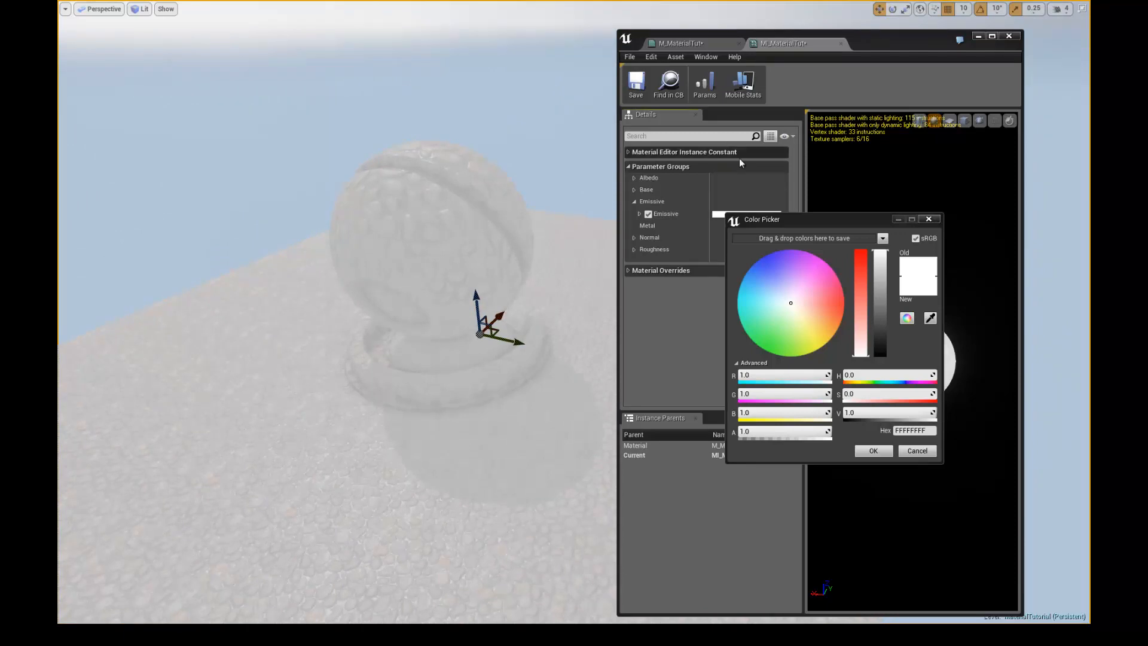
click(873, 452)
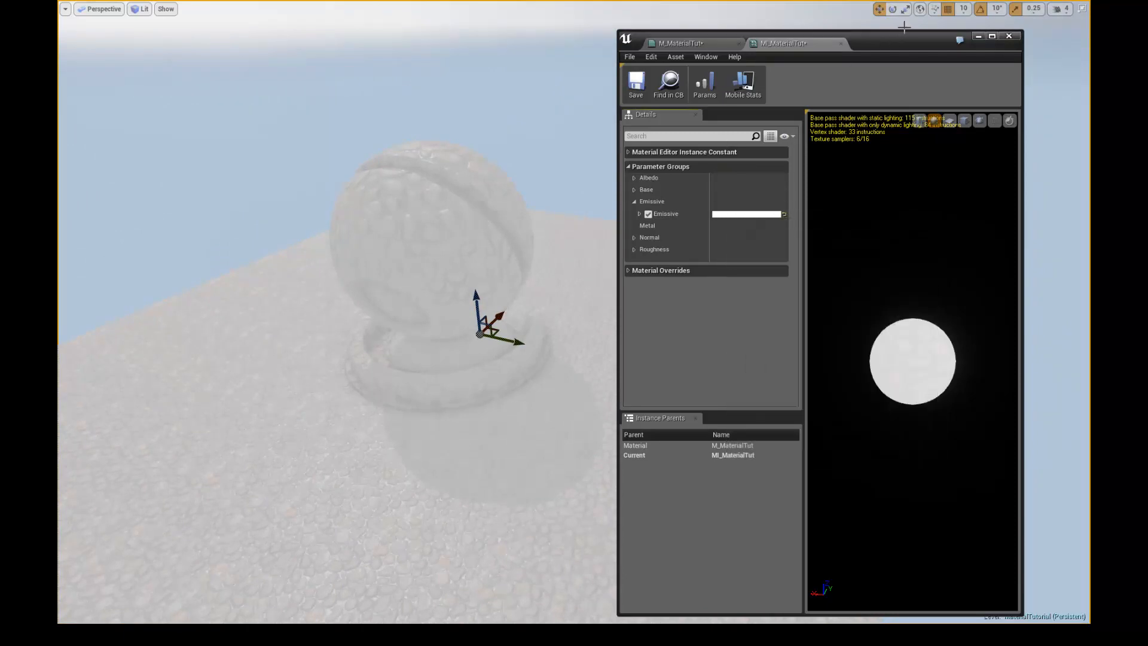
Enlarge the editor window, return to the M_MaterialTut graph, and add a Multiply node beside the Emissive parameter
click(992, 37)
click(174, 6)
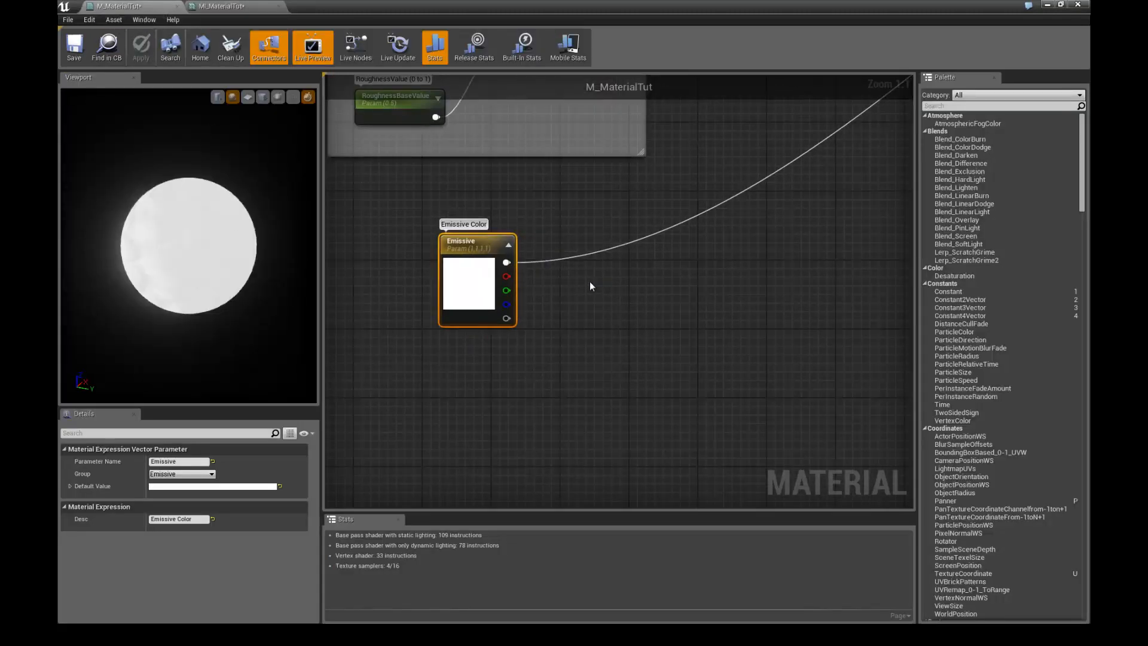
right_drag(608, 271, 586, 267)
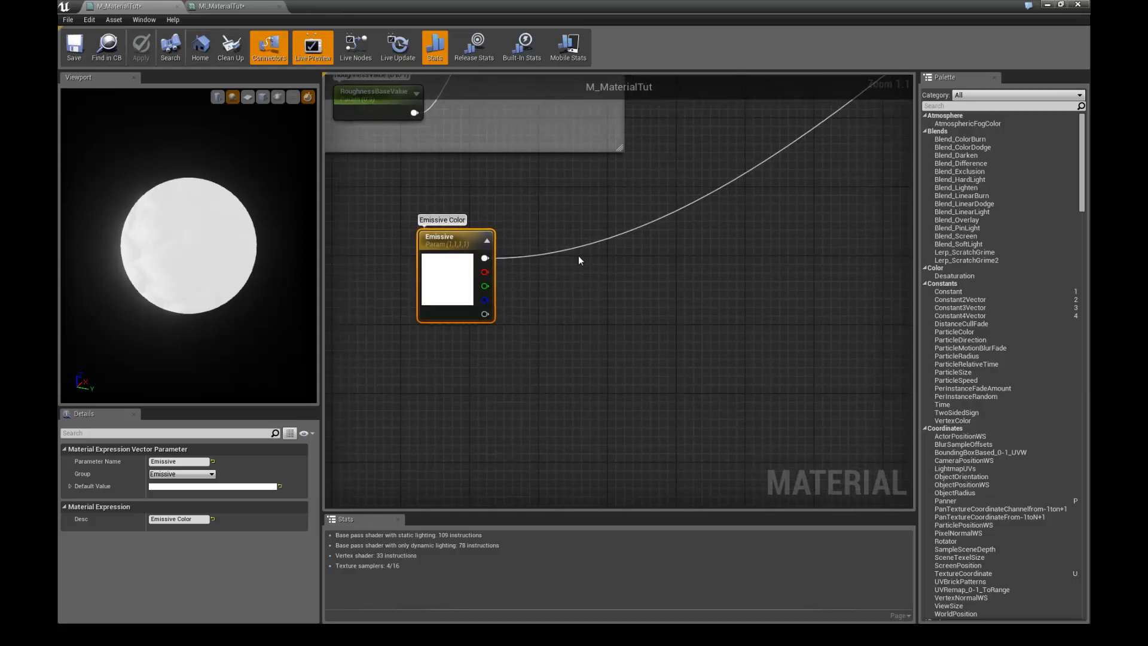
click(579, 260)
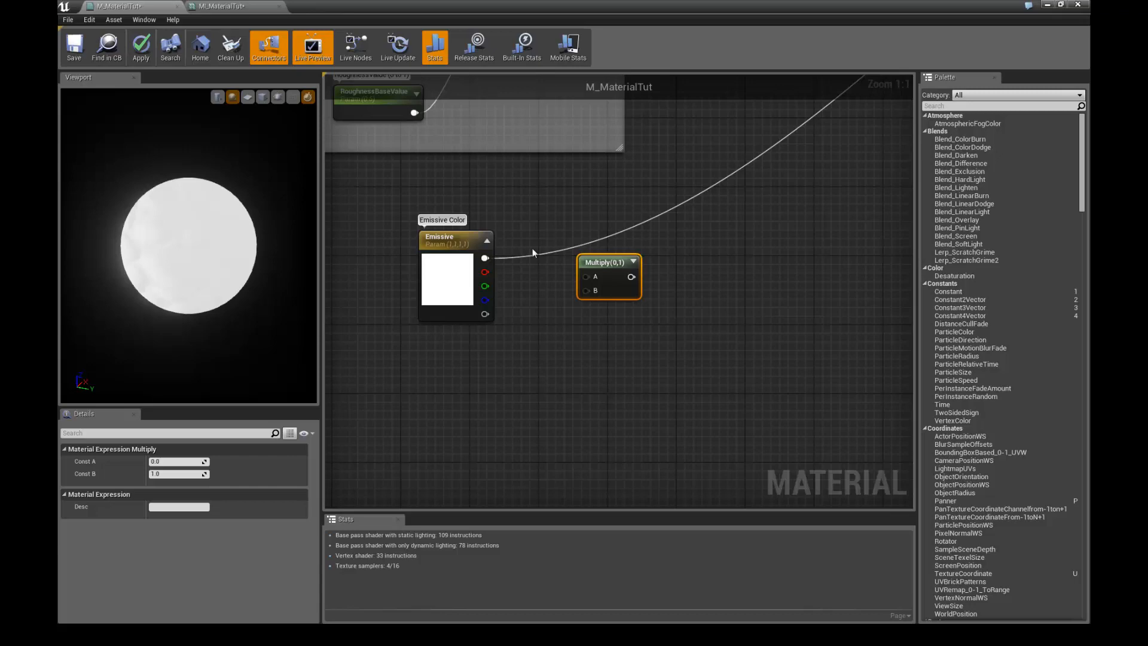
Move the material's emissive link from the Emissive parameter to the Multiply output, and connect the Emissive parameter to input A
right_drag(692, 177, 559, 261)
right_drag(744, 161, 568, 311)
right_drag(849, 137, 629, 250)
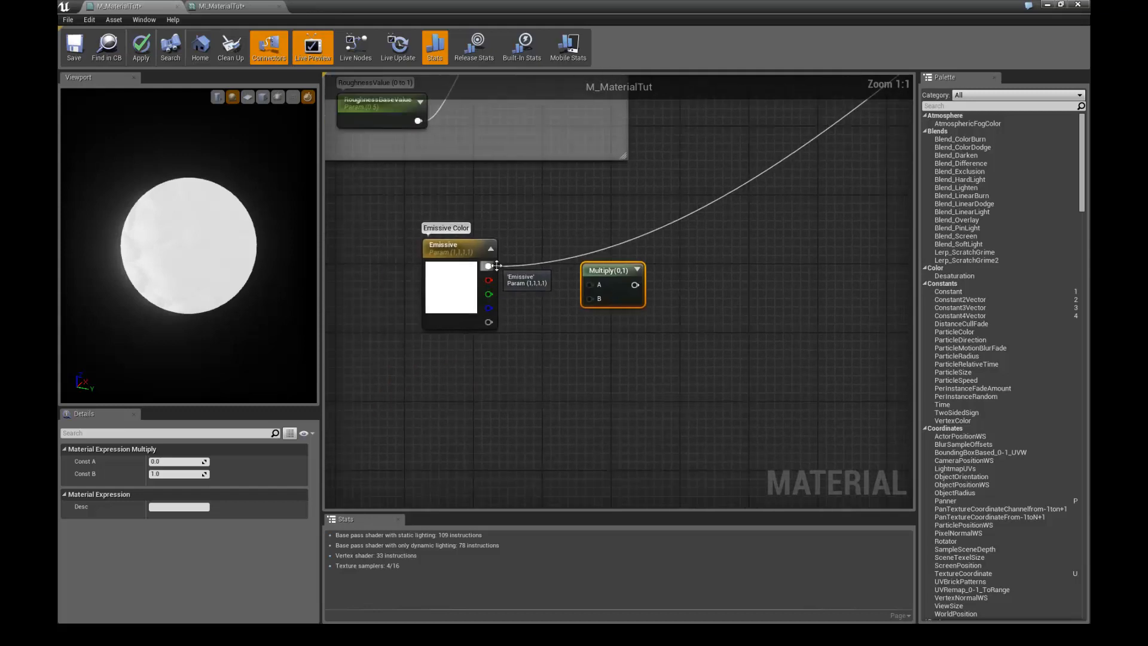
ctrl+drag(489, 266, 636, 284)
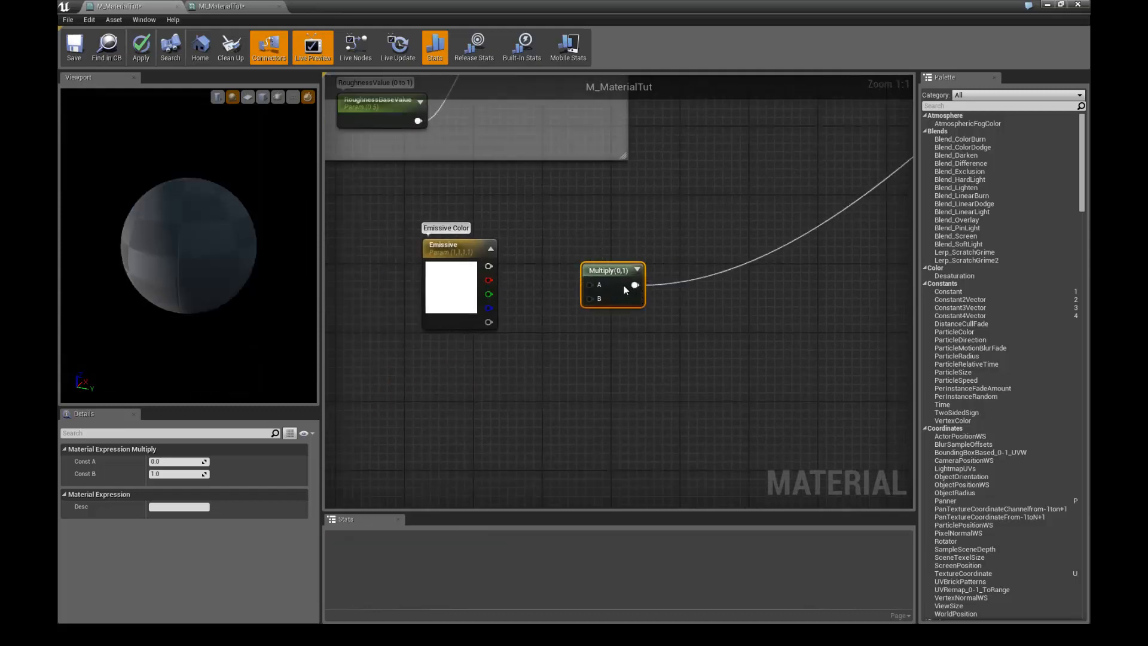
drag(488, 266, 590, 284)
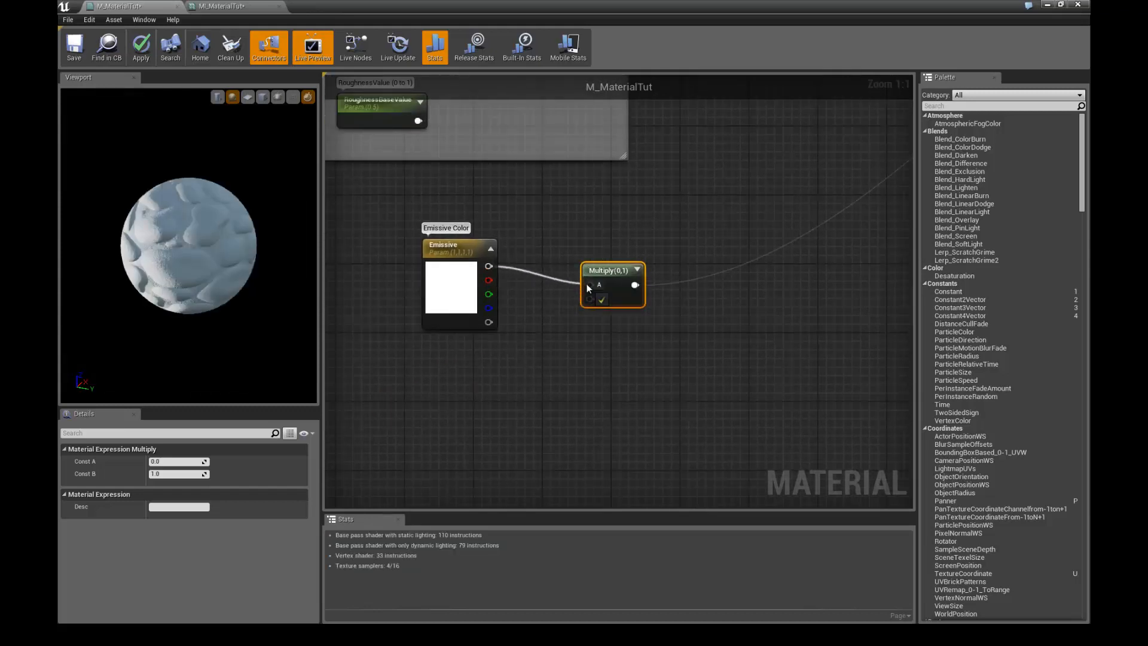
mouse_move(550, 312)
right_down()
mouse_move(538, 304)
mouse_move(544, 291)
right_up()
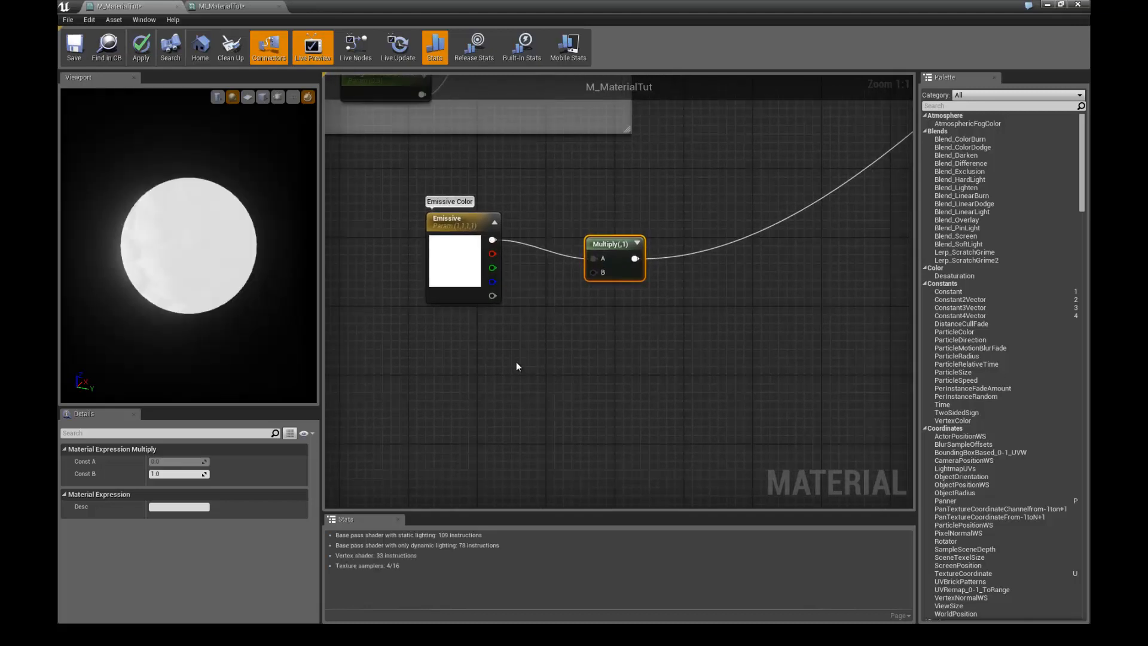
Add a scalar parameter named EmissivePower below the Emissive node and set its default value to 1.0
click(486, 354)
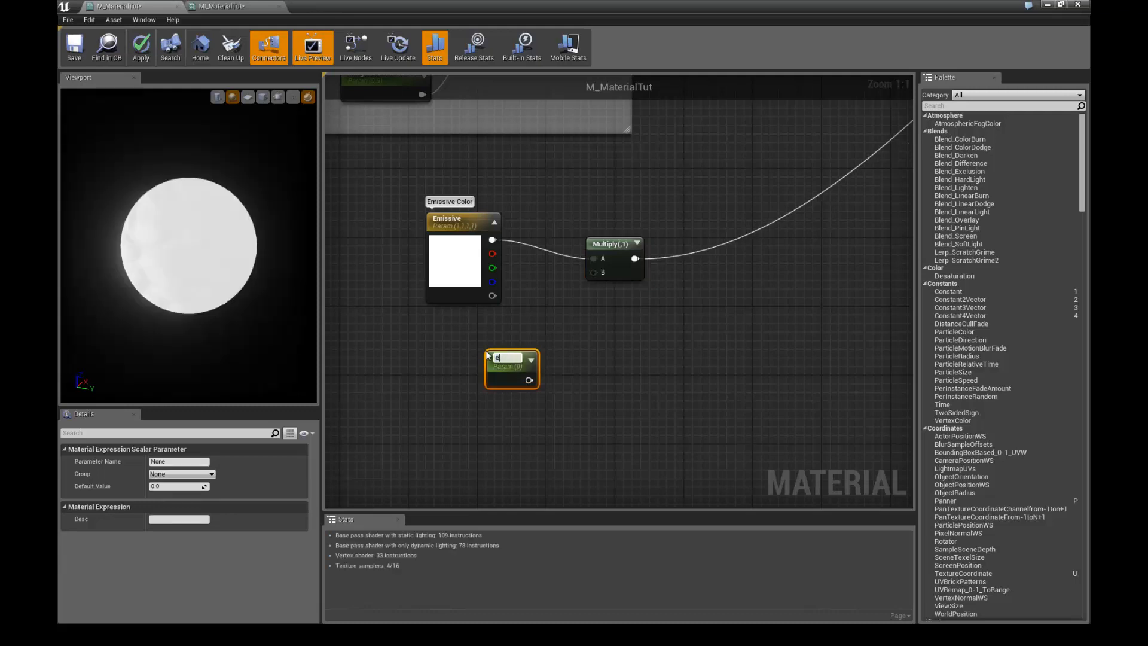
text(Emissive Powe)
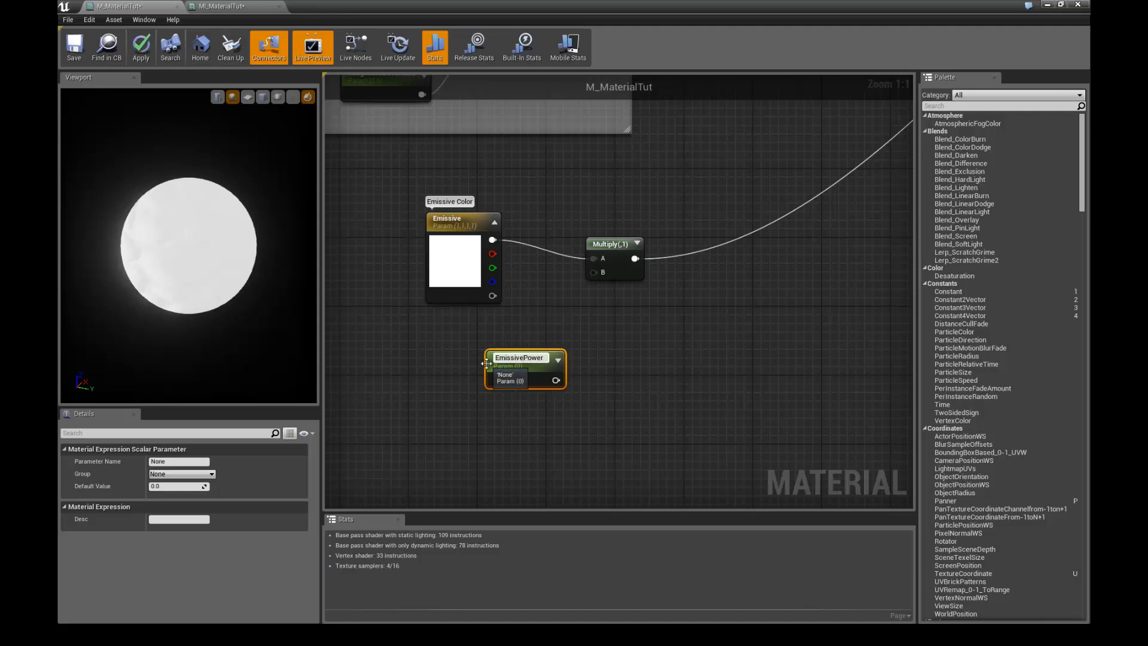
text(3)
key(BackSpace)
key(Return)
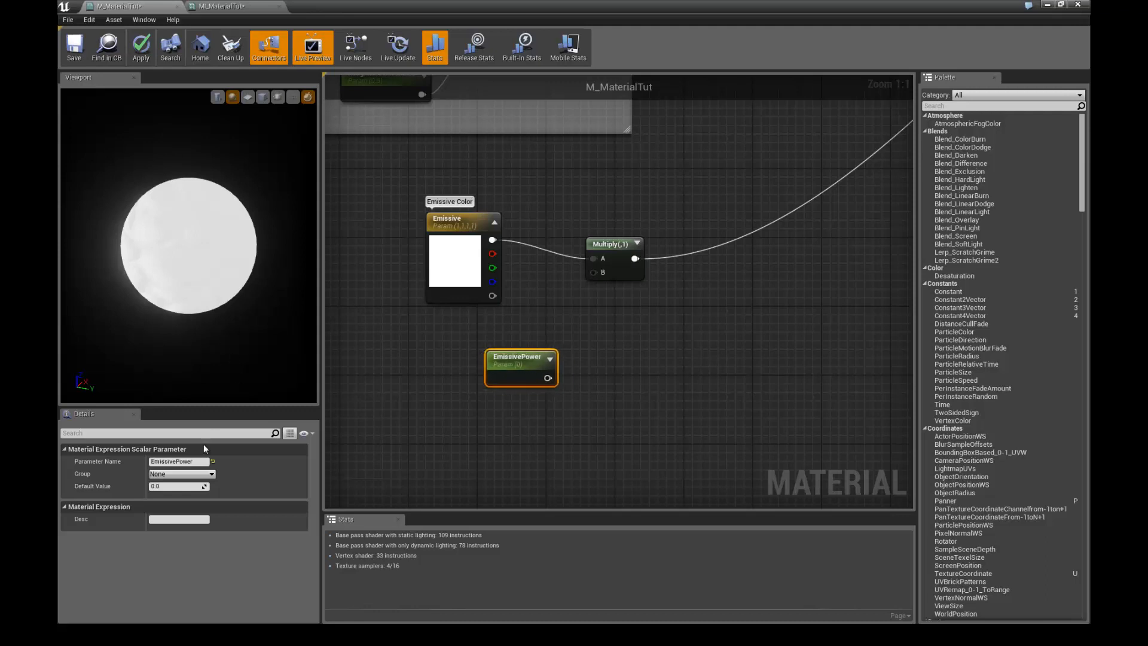
click(176, 486)
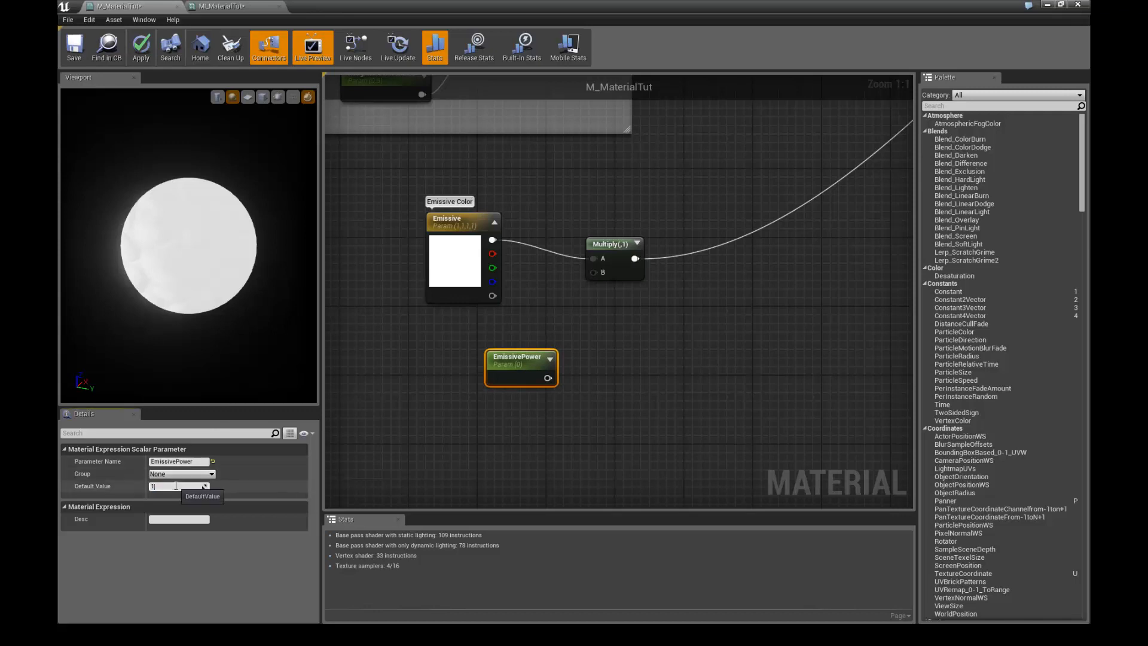
key(Return)
Align the EmissivePower node beneath the Emissive node and give it the description "Emissive Power"
drag(500, 357, 431, 339)
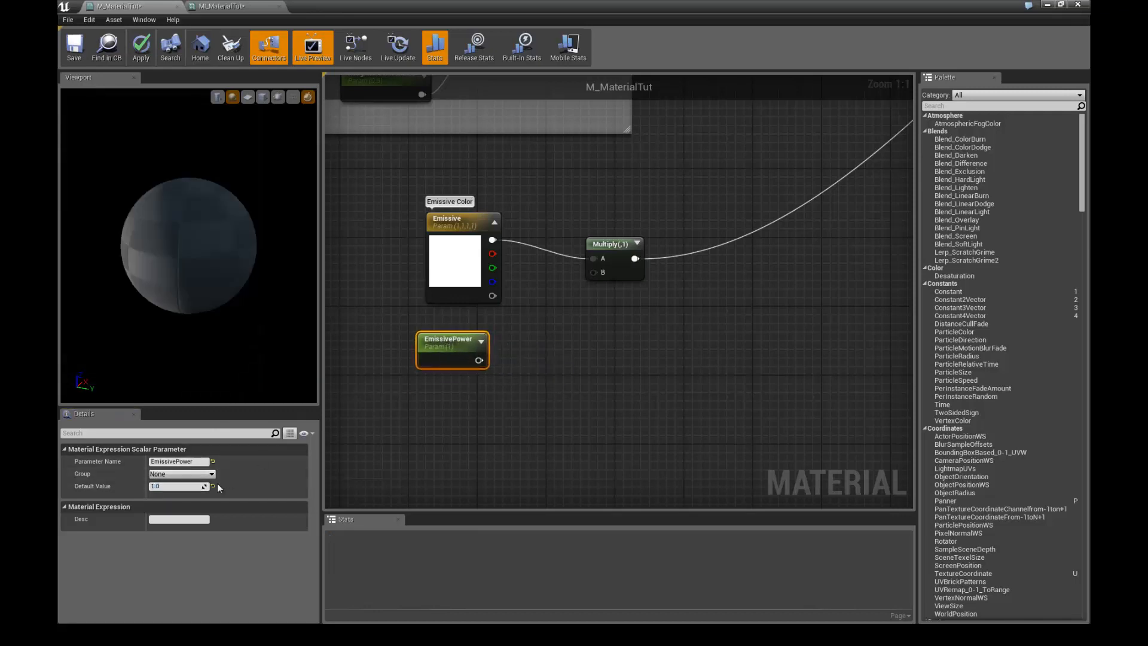
click(165, 520)
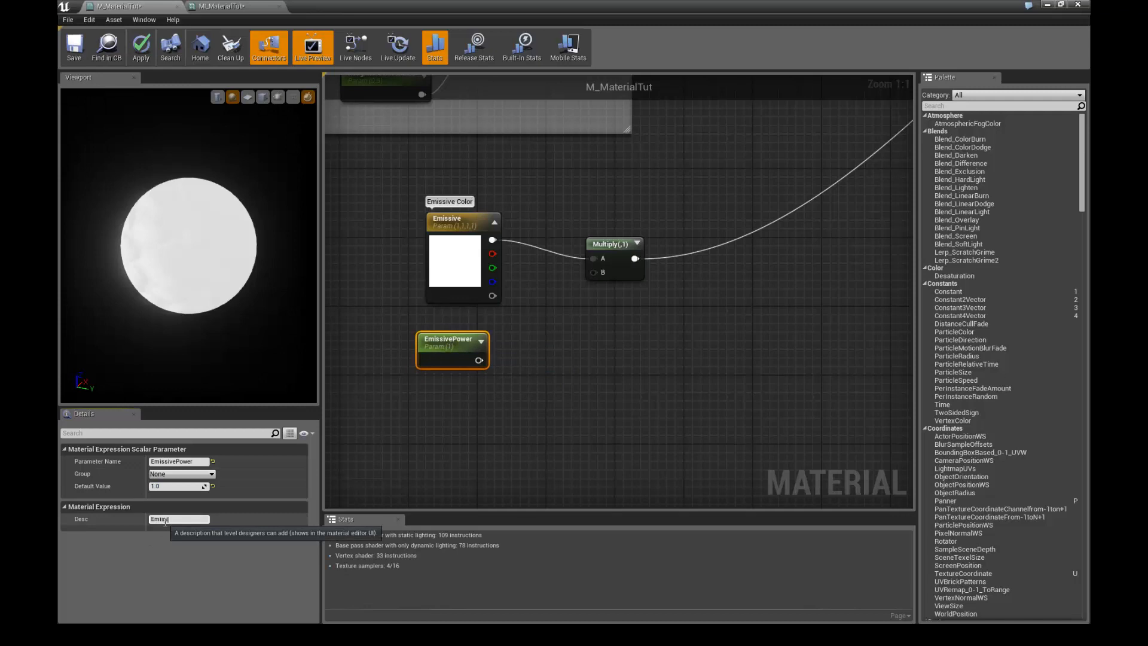
text(Emissive Power)
key(Return)
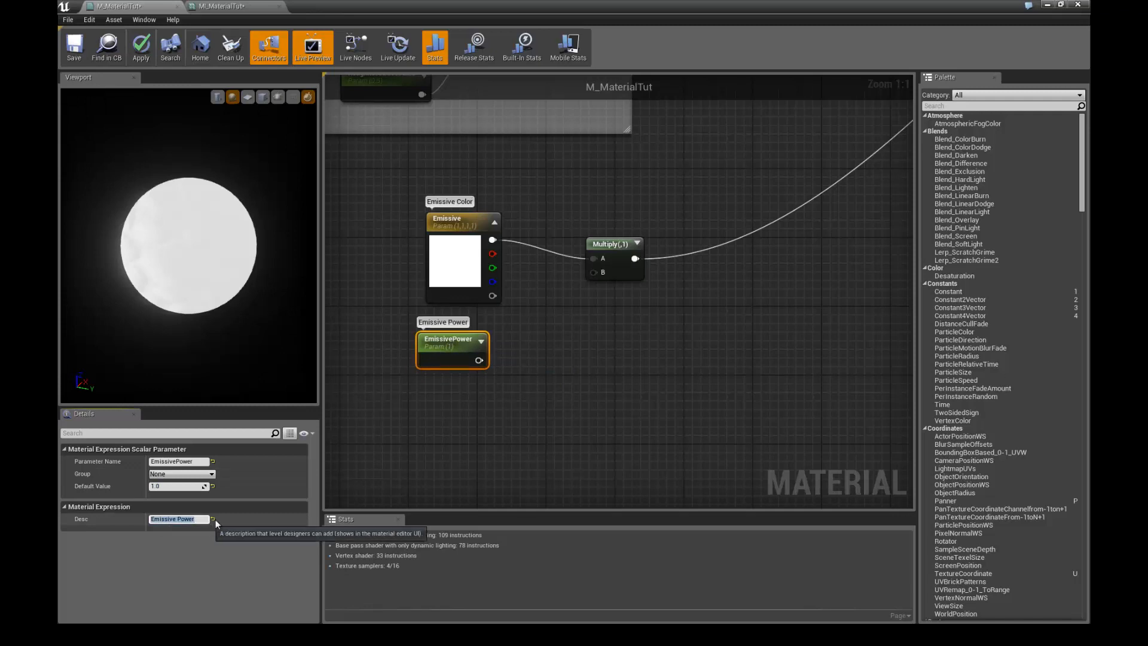
right_drag(439, 365, 435, 384)
drag(435, 383, 443, 391)
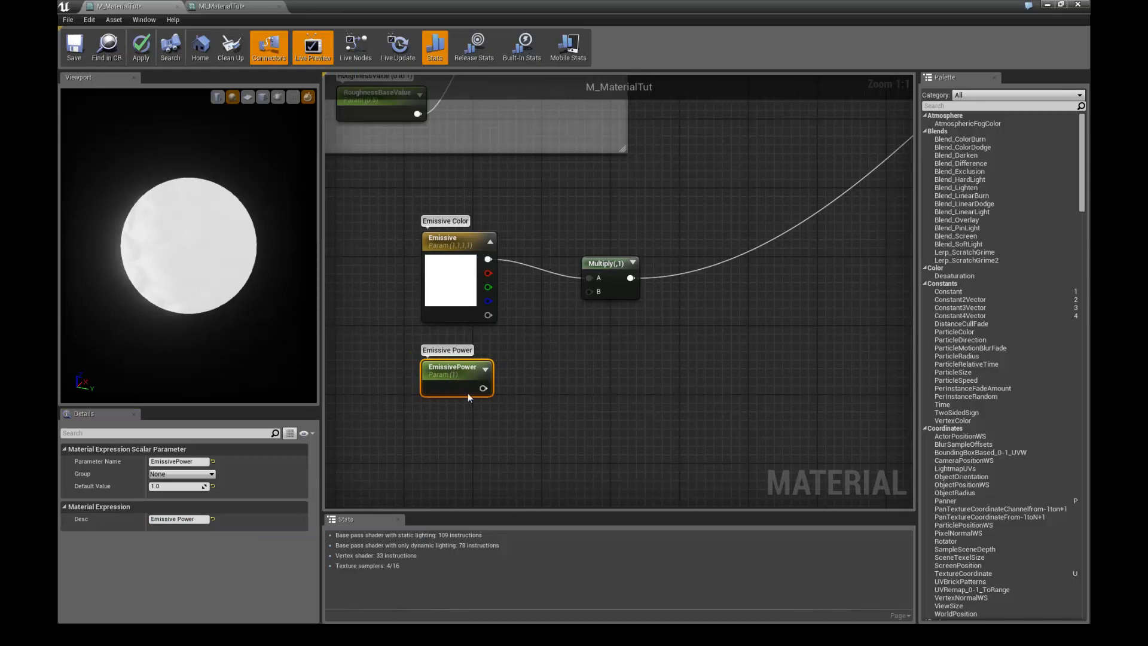
Connect EmissivePower to the Multiply node's B input and assign the parameter to the Emissive group
drag(483, 388, 589, 293)
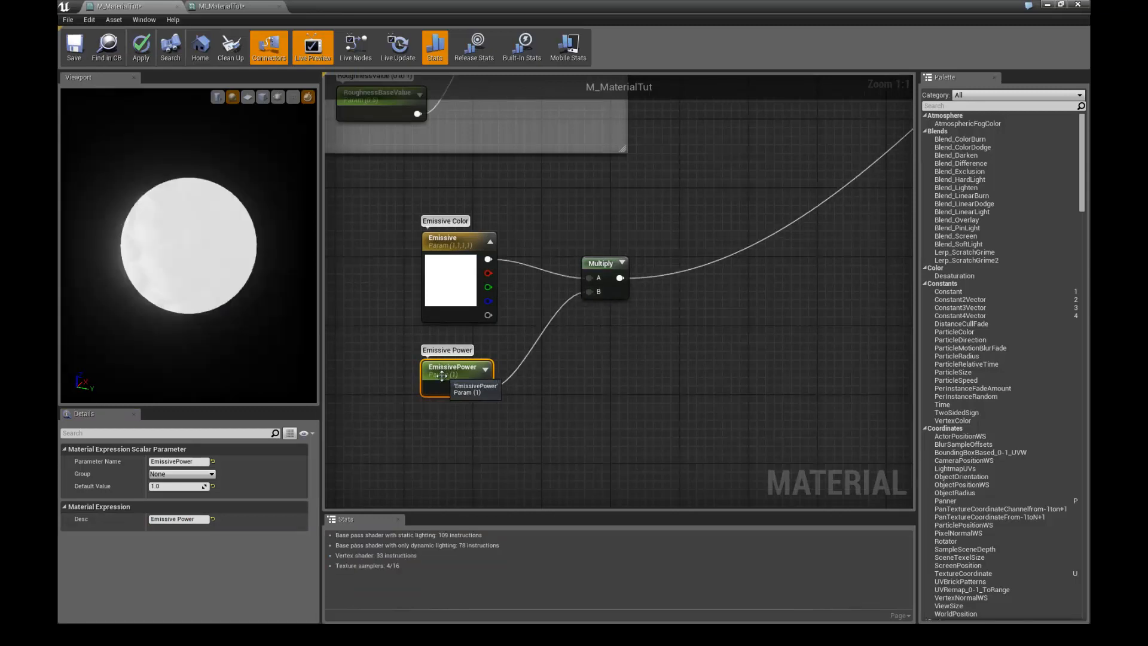
click(212, 475)
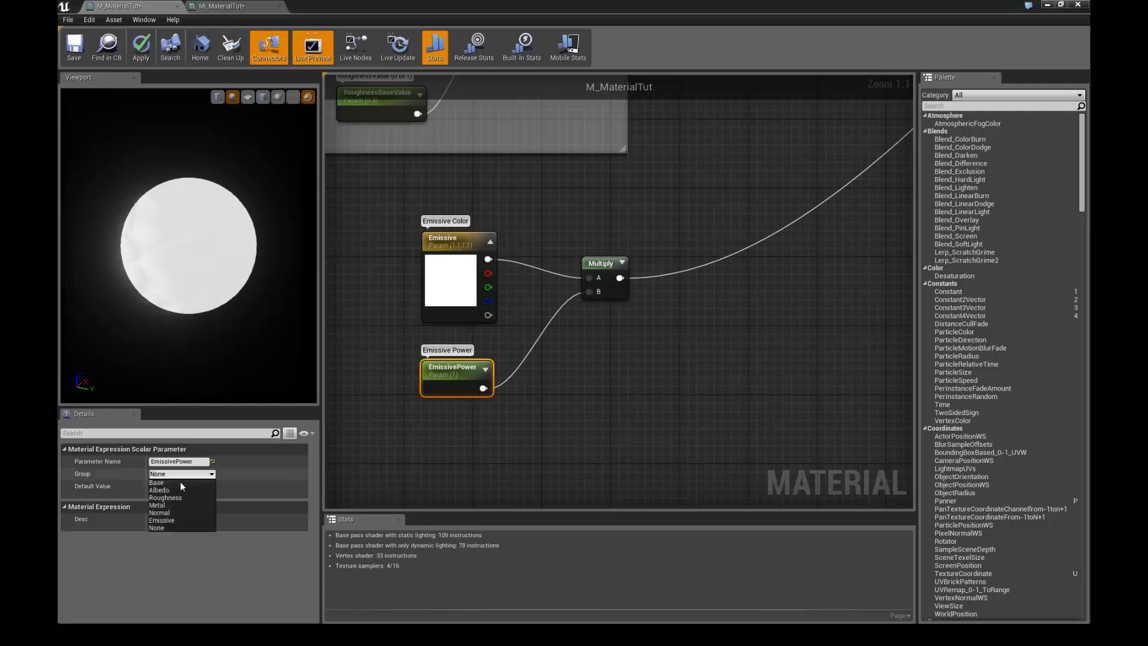
click(175, 519)
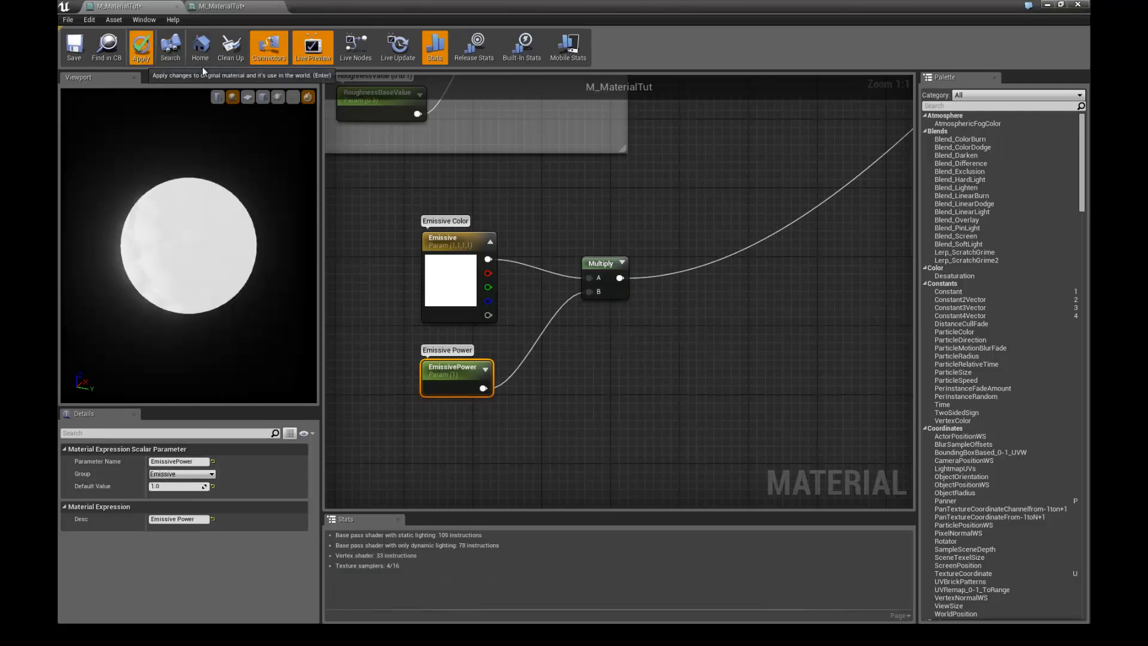
Apply the material changes and enable the EmissivePower override in the MI_MaterialTut instance, with the editor floating over the level
drag(326, 6, 868, 27)
click(801, 37)
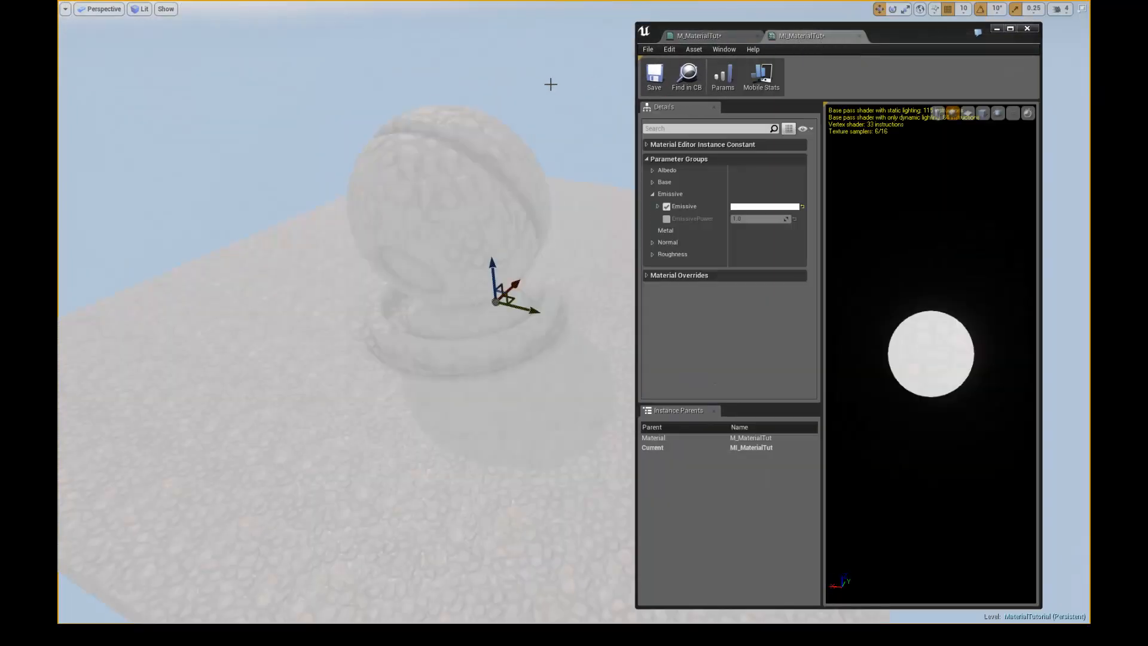
click(666, 219)
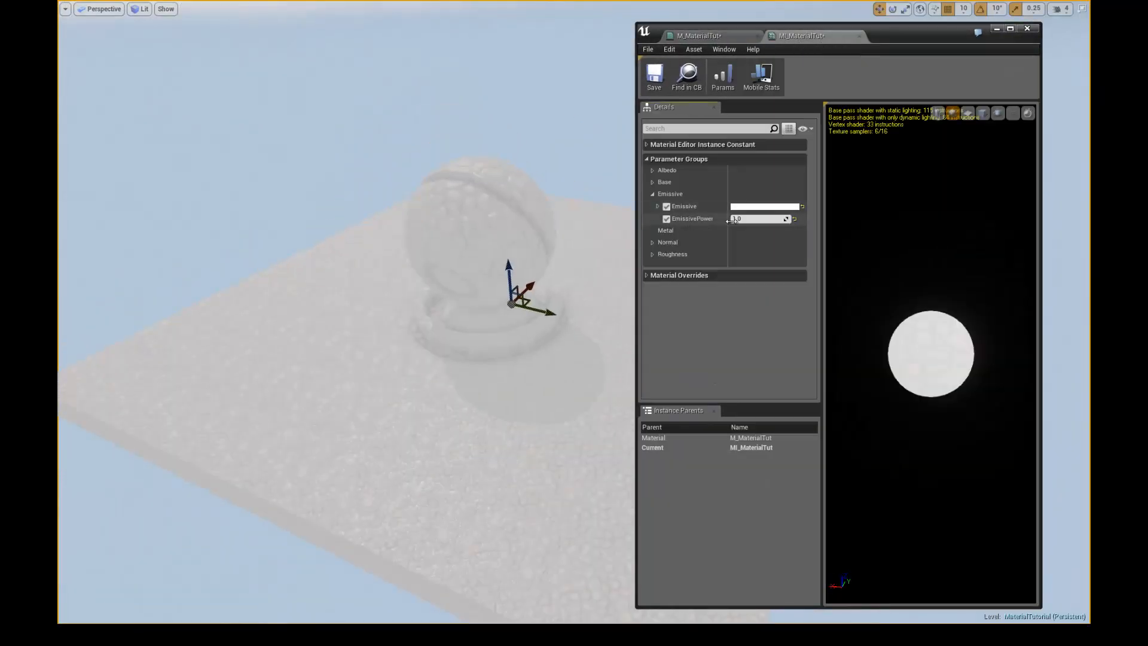
Raise the instance's EmissivePower to about 2.92 and inspect the brightness of the mesh in the level
drag(737, 219, 849, 218)
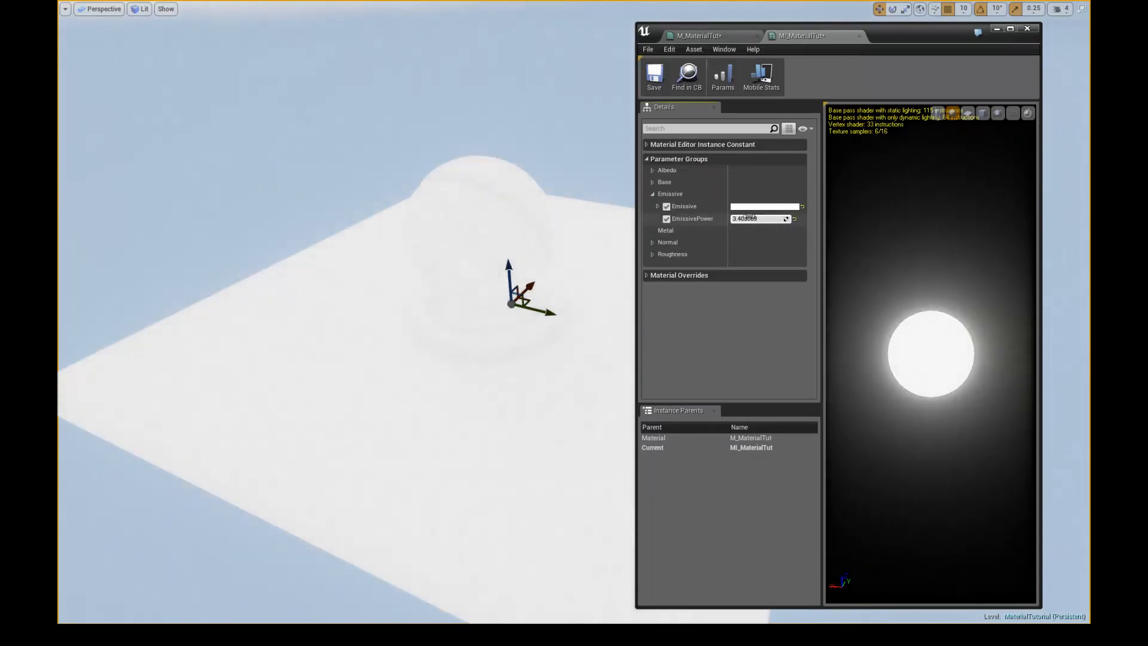
drag(756, 217, 732, 218)
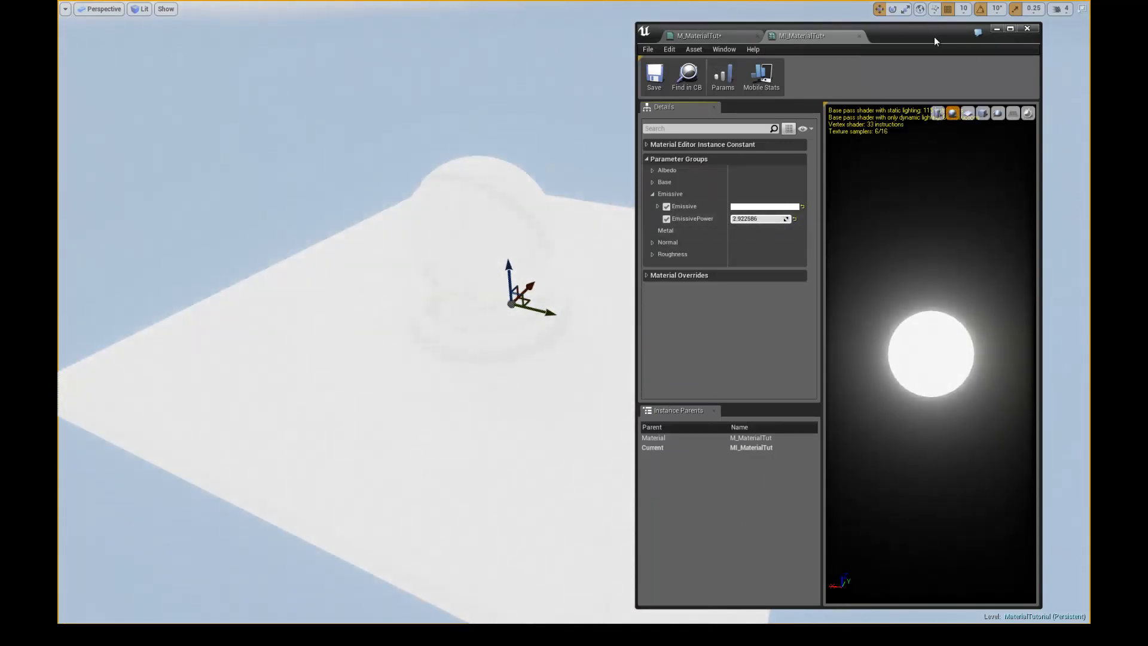
mouse_move(934, 37)
mouse_down()
mouse_move(817, 37)
mouse_move(916, 46)
mouse_up()
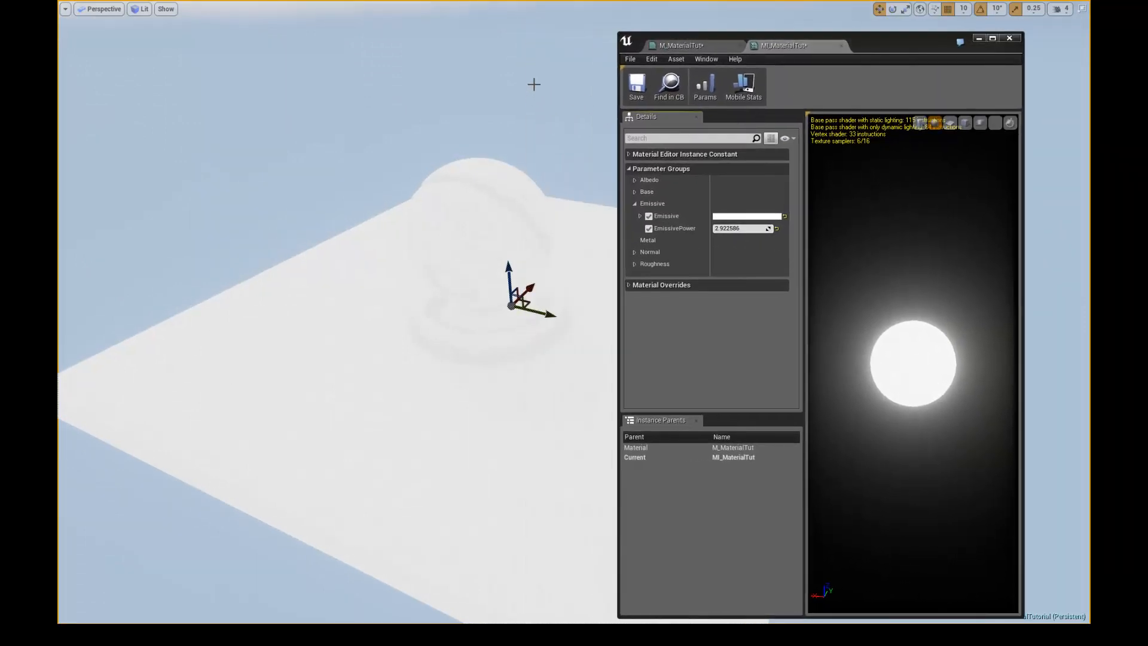
right_drag(534, 85, 534, 121)
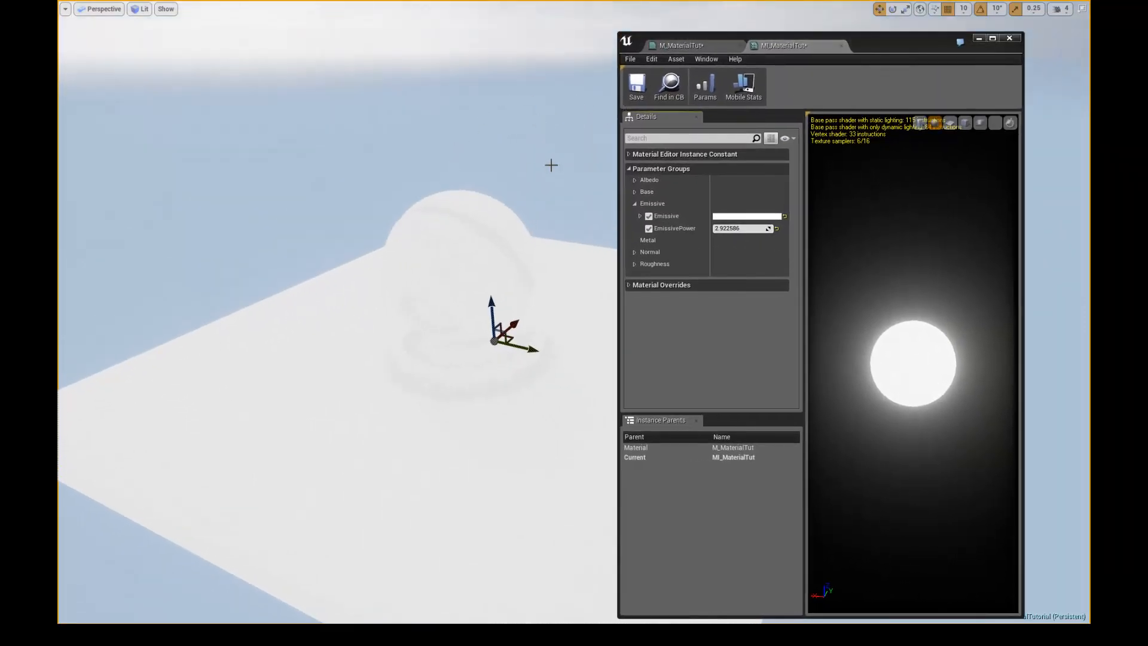
Enlarge the instance editor, reset EmissivePower to its default, and set the Emissive color to blue (R 0.0, G 0.062, B 1.0)
click(992, 38)
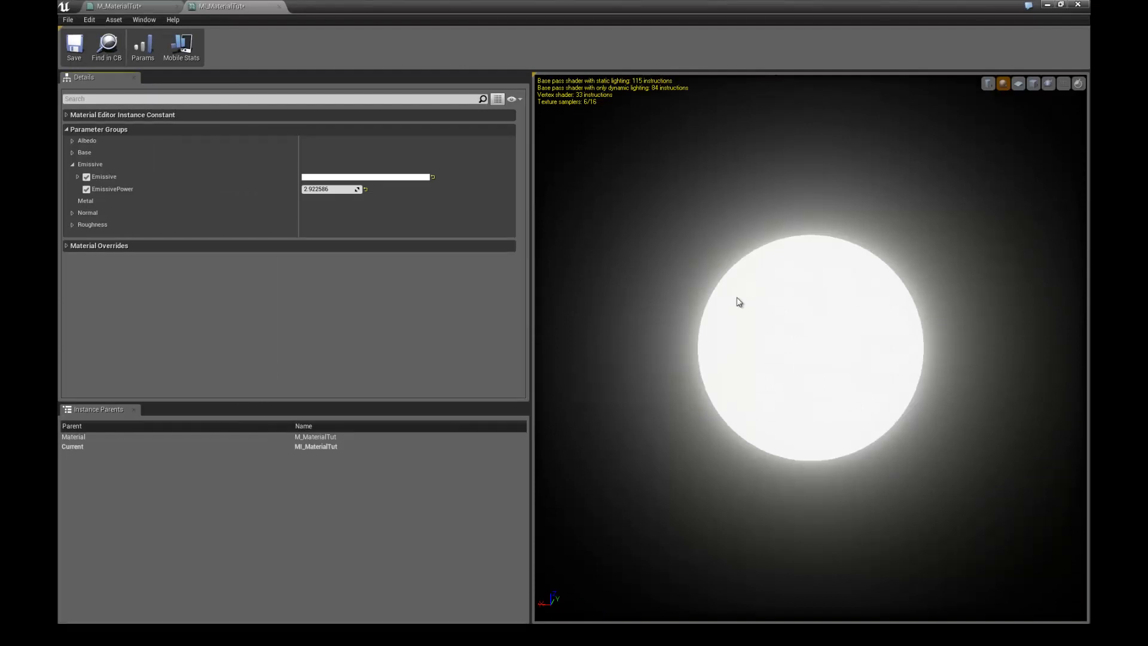
click(365, 189)
click(426, 179)
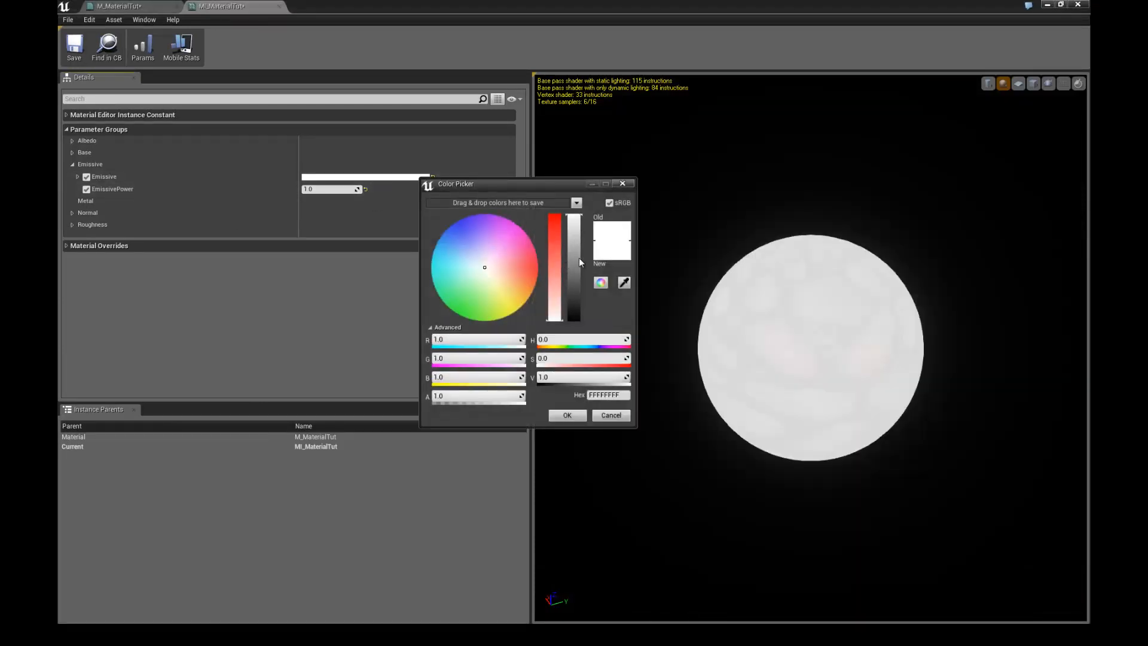
mouse_move(579, 257)
mouse_down()
mouse_move(575, 326)
mouse_move(583, 257)
mouse_up()
drag(534, 258, 450, 214)
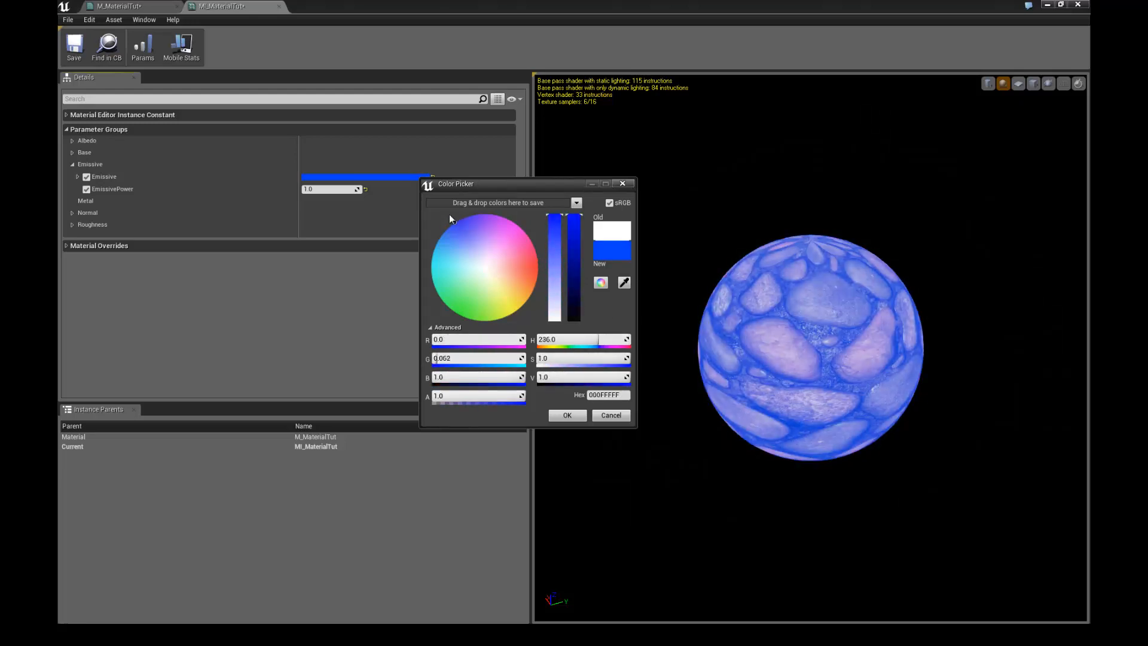
click(567, 415)
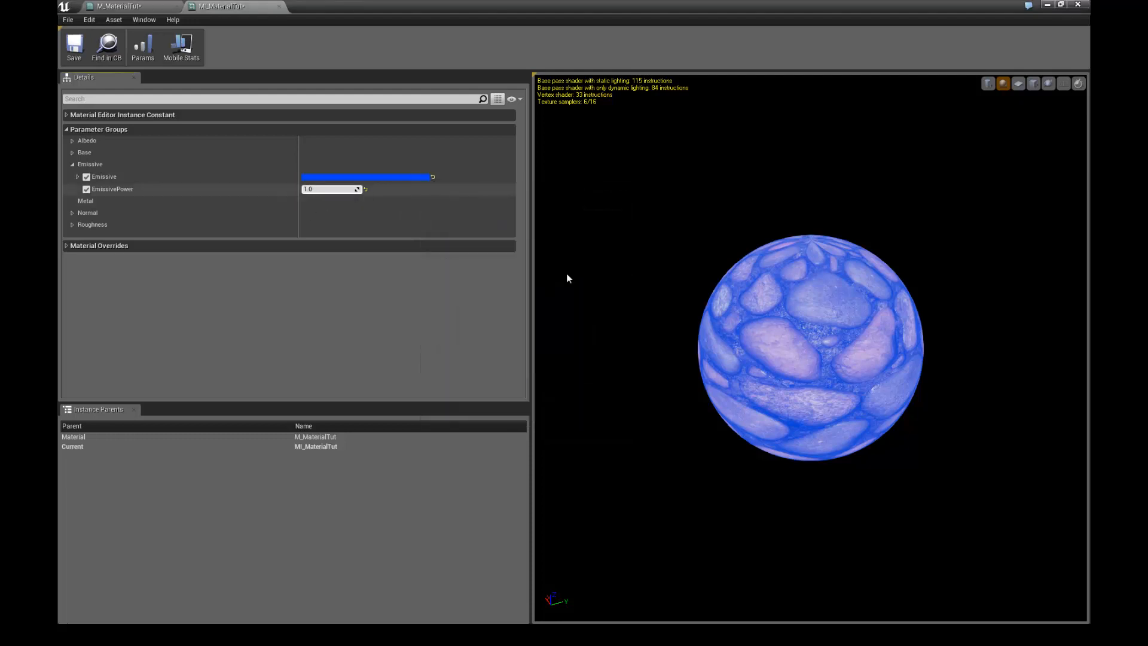
Raise the instance's EmissivePower to about 26.51 and inspect the blue glow around the preview sphere from several angles
drag(566, 277, 756, 329)
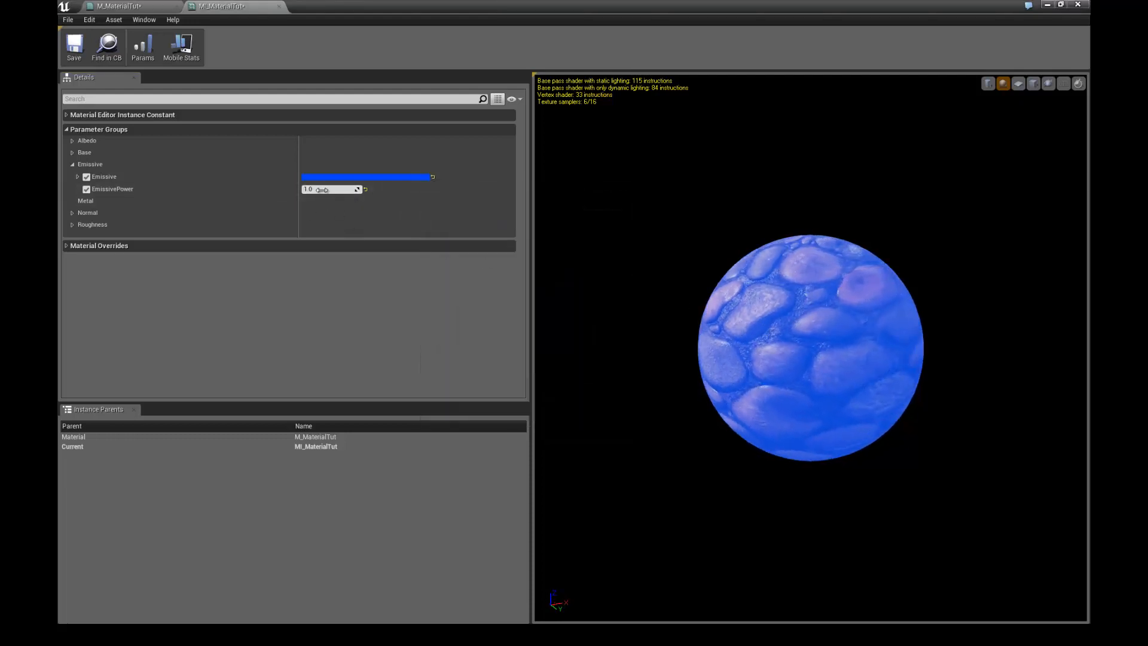
drag(332, 189, 556, 202)
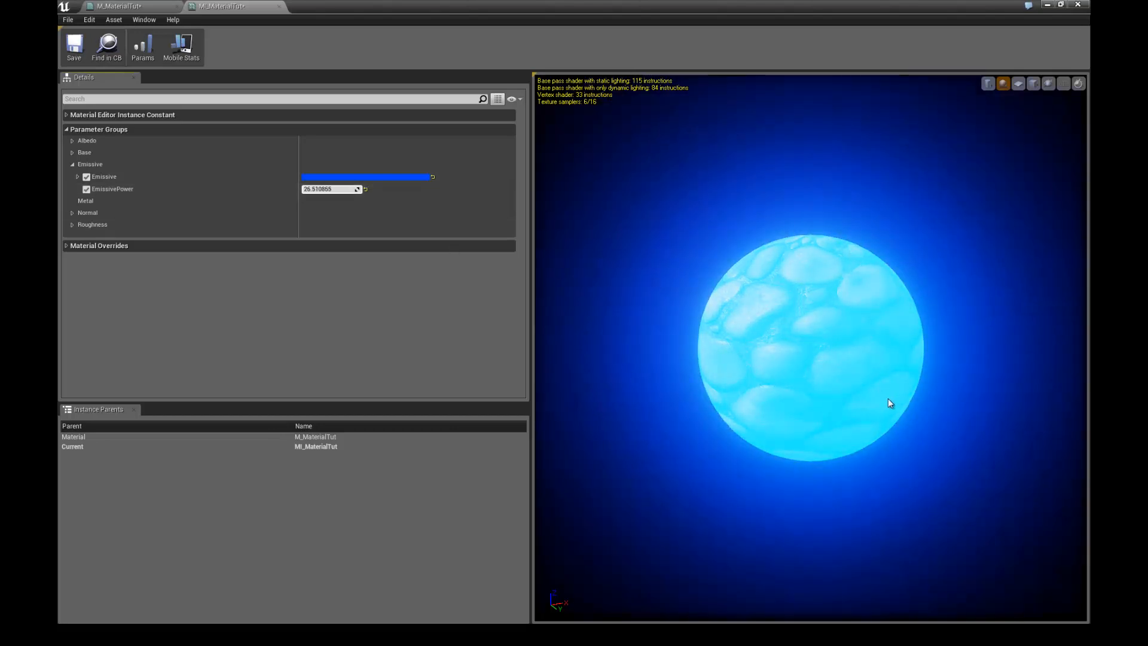
drag(888, 402, 790, 340)
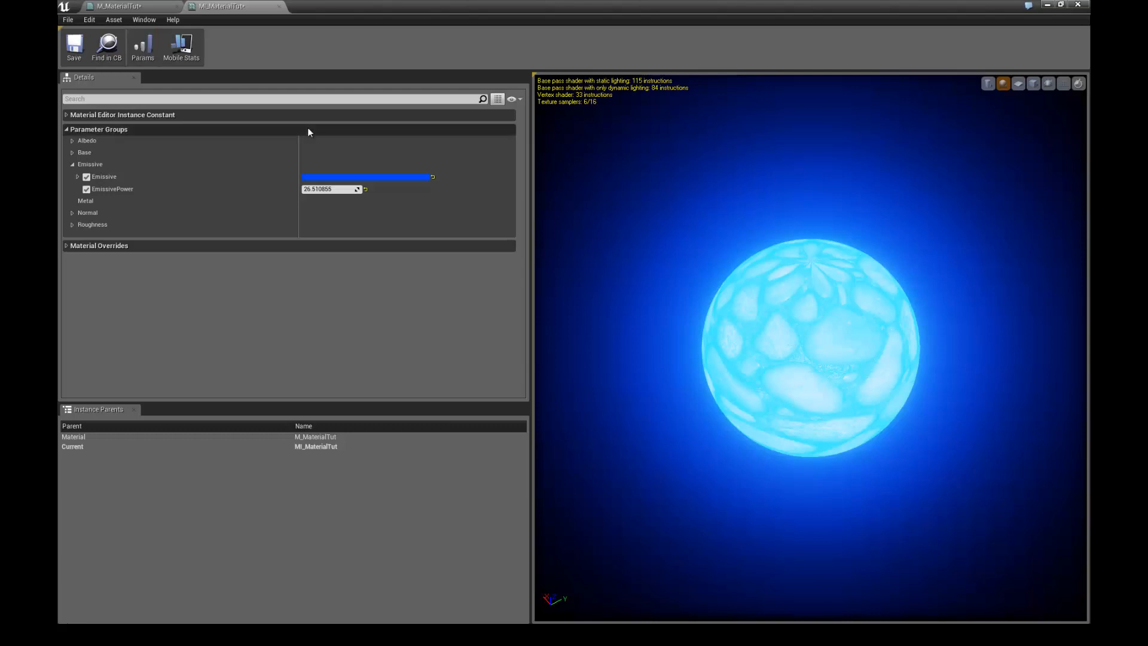
drag(786, 341, 812, 302)
scroll(816, 336, up, 2)
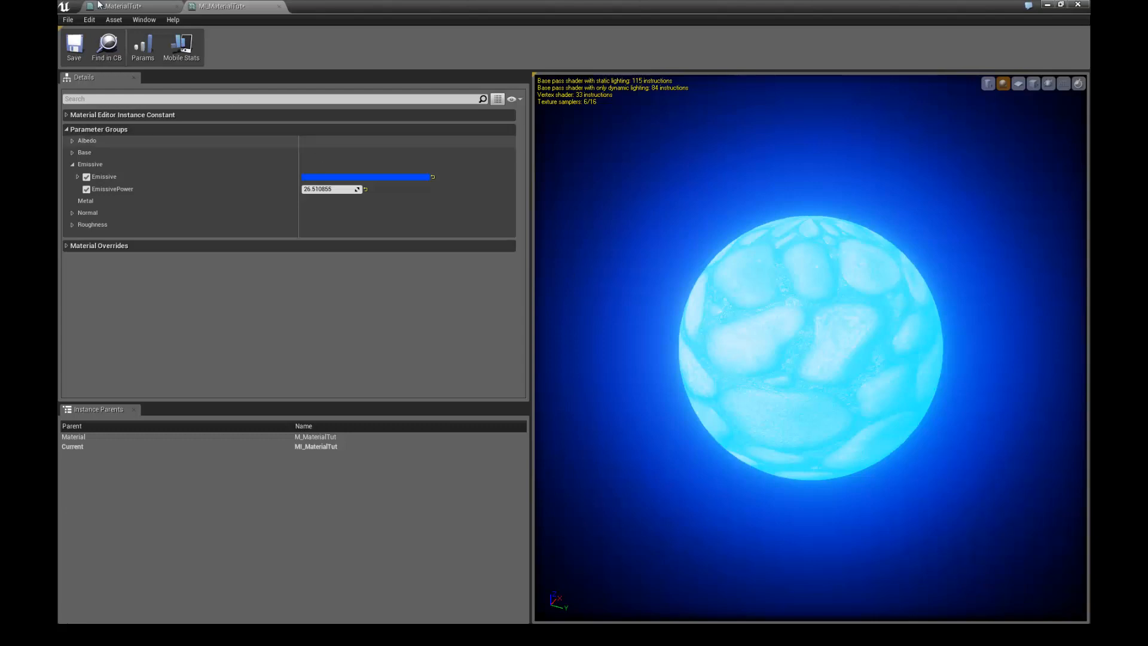
In the M_MaterialTut graph, move EmissivePower closer beneath the Emissive node and shift the Multiply node farther from both parameters
click(119, 6)
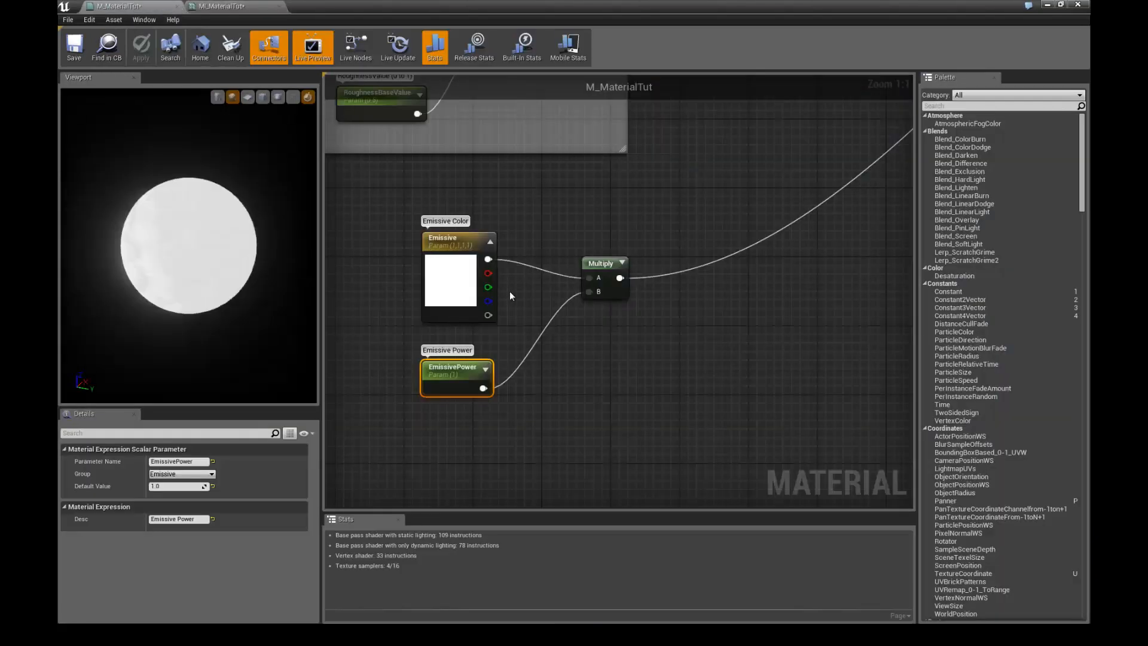
right_drag(532, 223, 541, 212)
drag(472, 356, 481, 347)
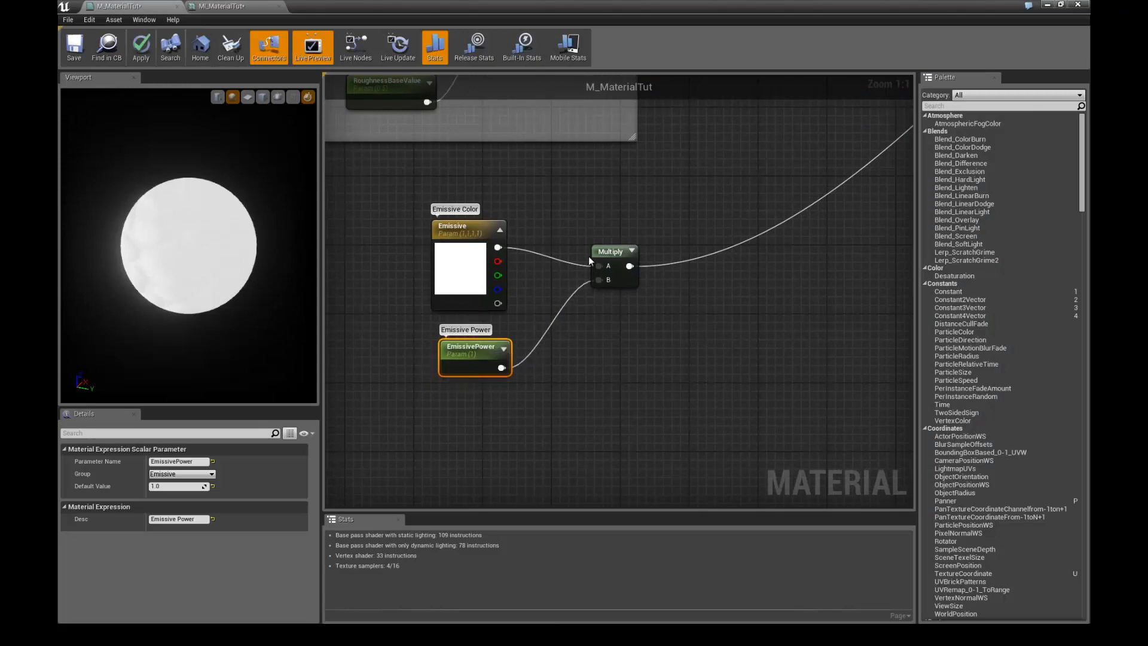
drag(589, 260, 722, 253)
right_drag(579, 217, 587, 223)
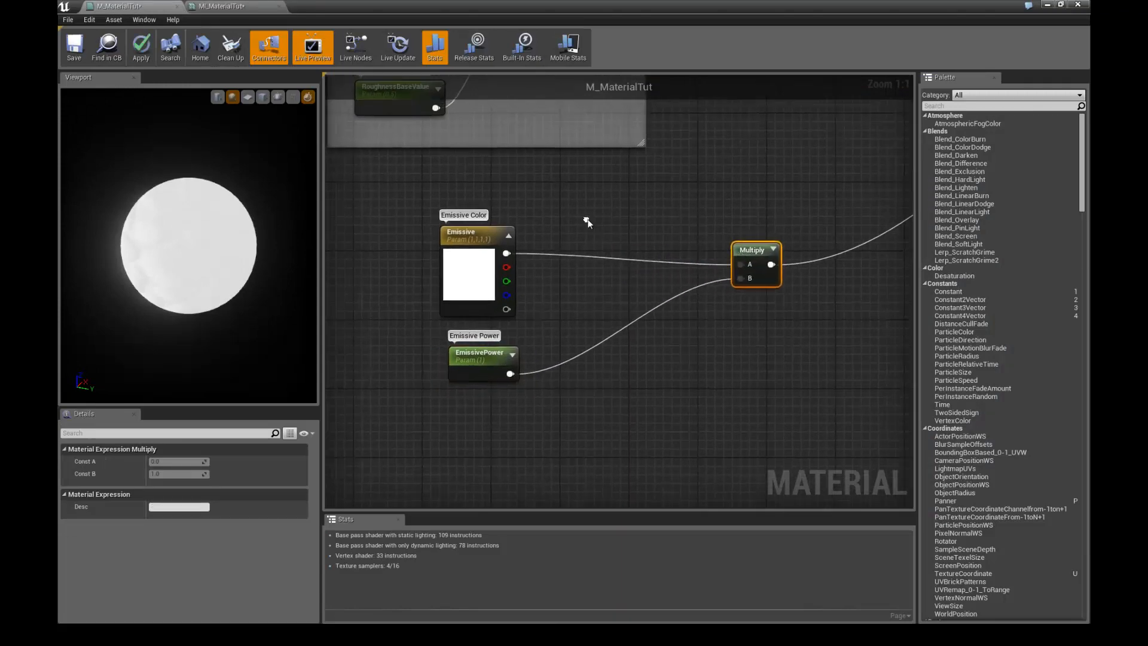
Add a Desaturation node between the Emissive color parameter and the A input of Multiply
drag(476, 233, 467, 216)
right_click(553, 218)
text(de)
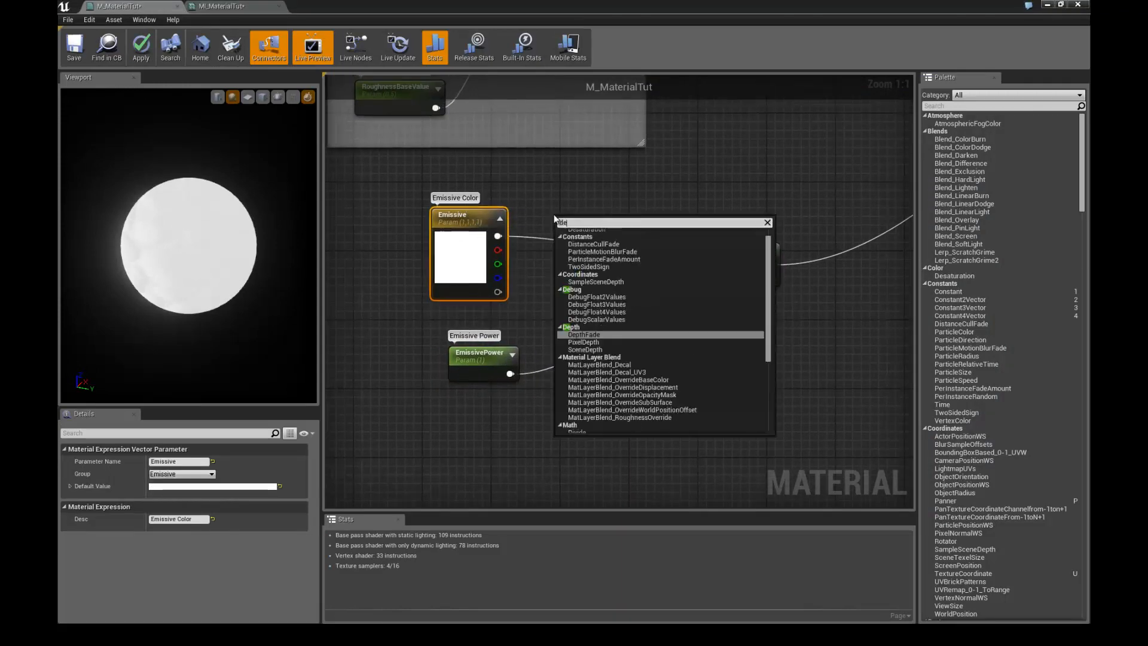
text(s)
key(Return)
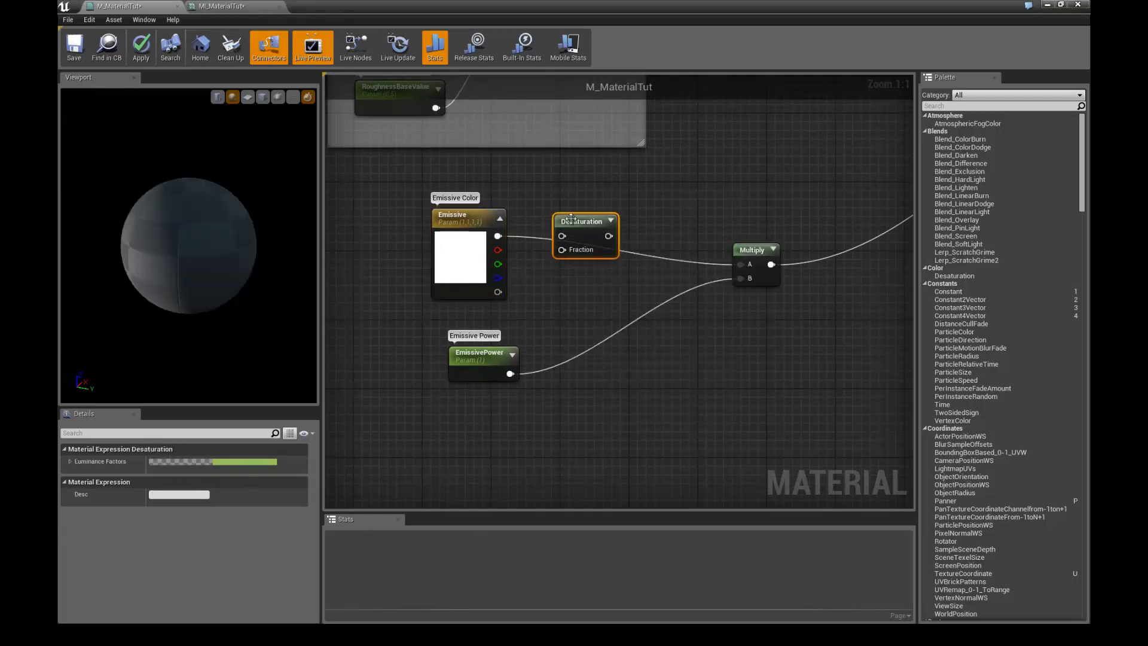
drag(568, 247, 741, 264)
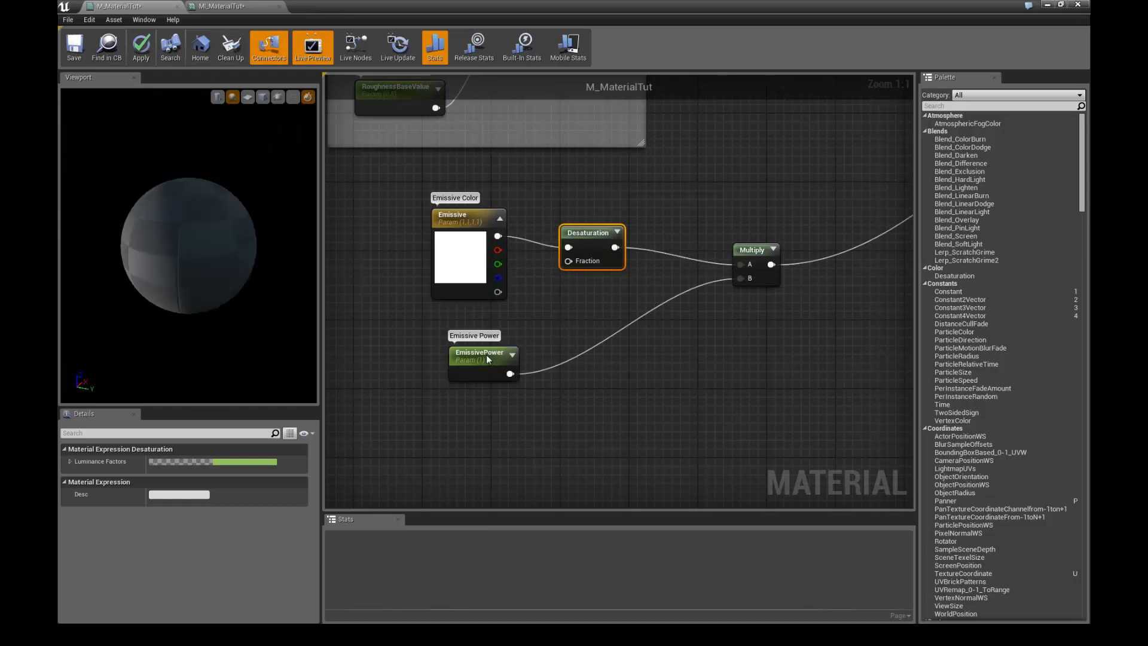
Duplicate the EmissivePower parameter beneath the Emissive node and rename the copy EmissiveSaturation
drag(484, 353, 449, 313)
key(ctrl+w)
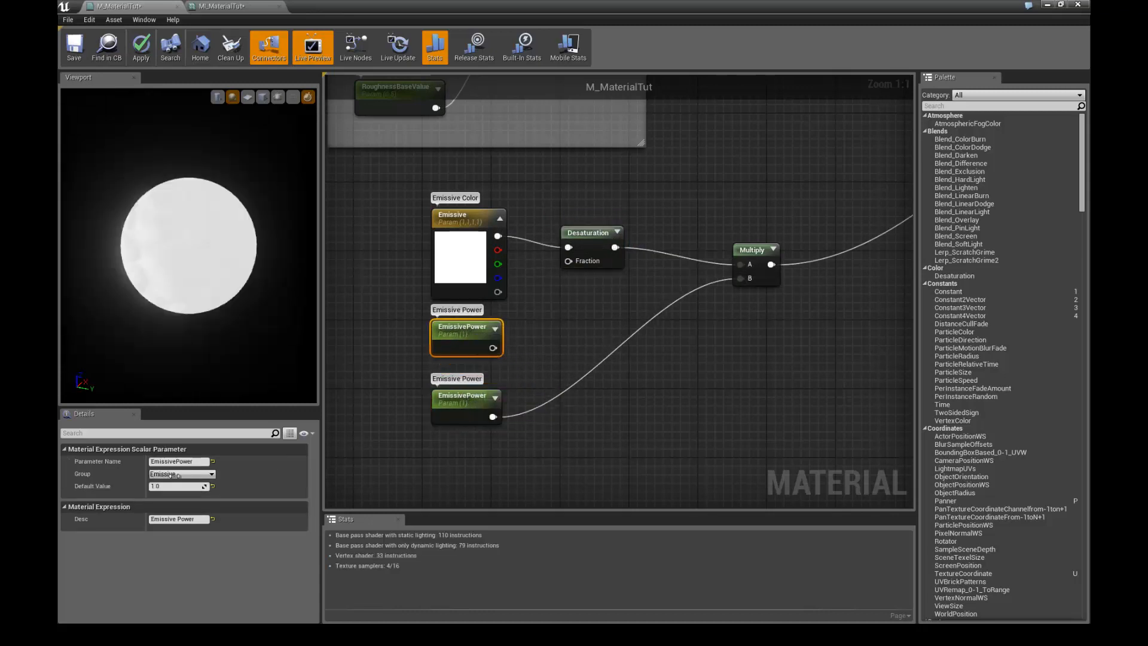
drag(173, 461, 254, 466)
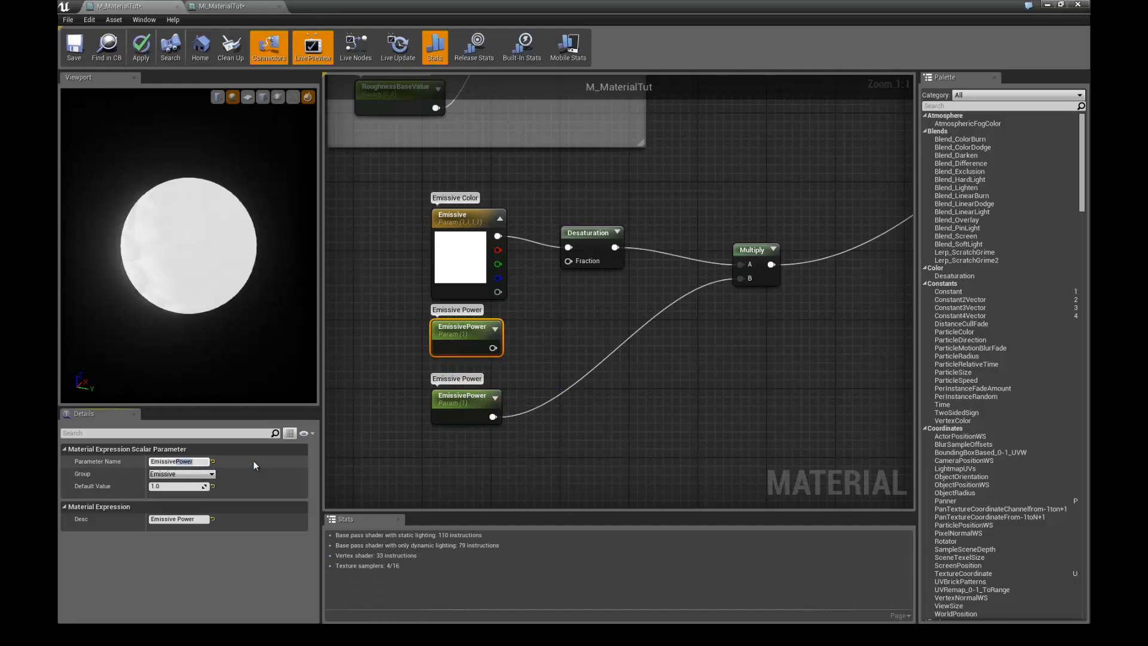
text(Saturation)
key(Return)
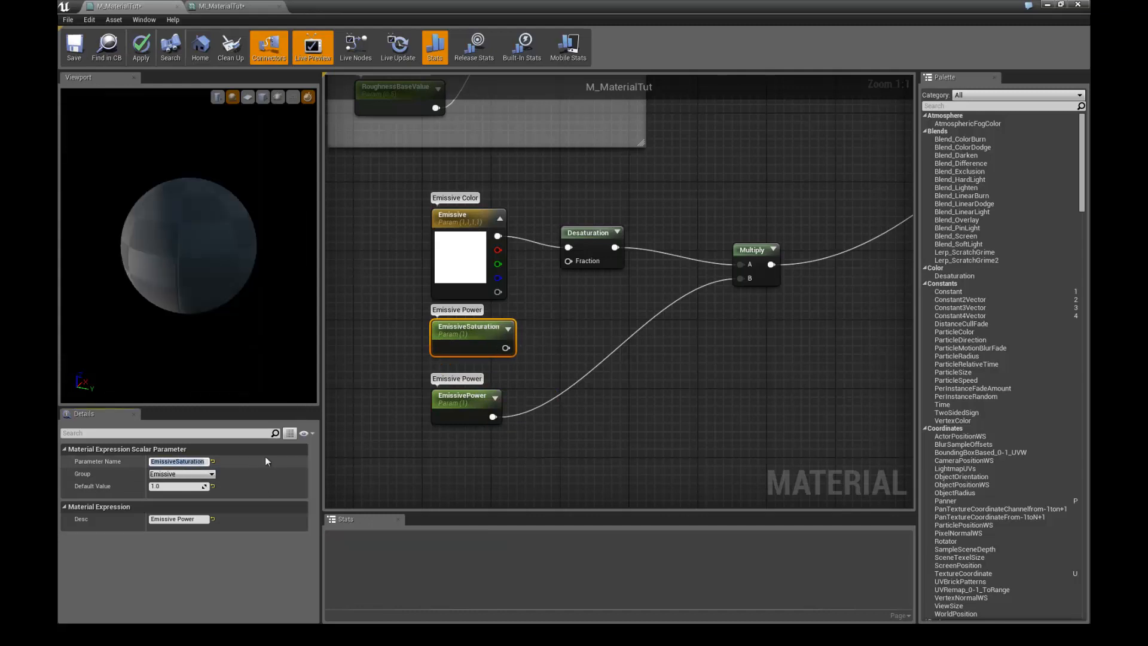
Change the EmissiveSaturation parameter's description to "Emissive Saturation"
drag(177, 519, 270, 518)
key(BackSpace)
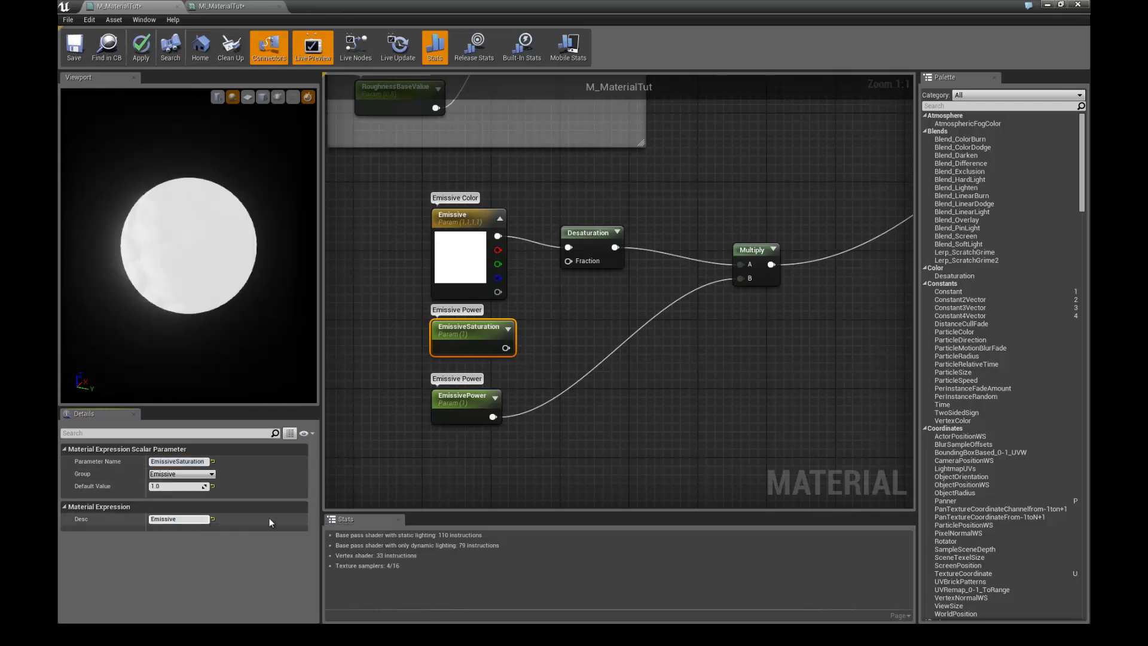
text(SAturation)
key(BackSpace)
text(a)
key(Return)
click(387, 373)
Connect EmissiveSaturation to the Fraction input of Desaturation and set the parameter's default value to 0
click(490, 347)
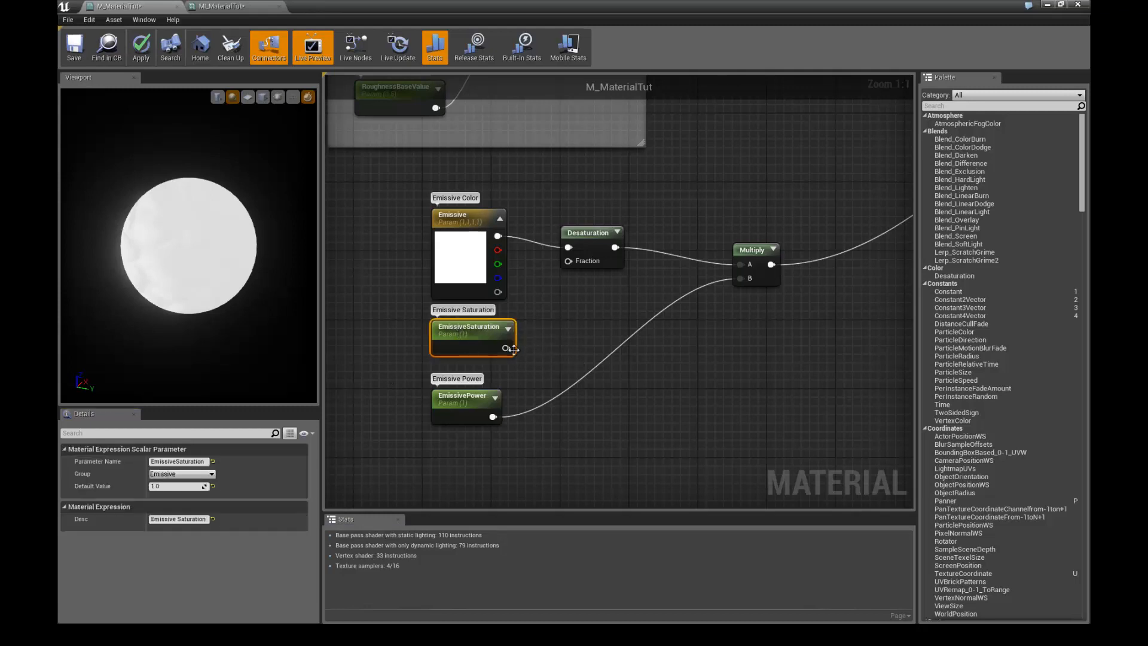
drag(505, 347, 569, 261)
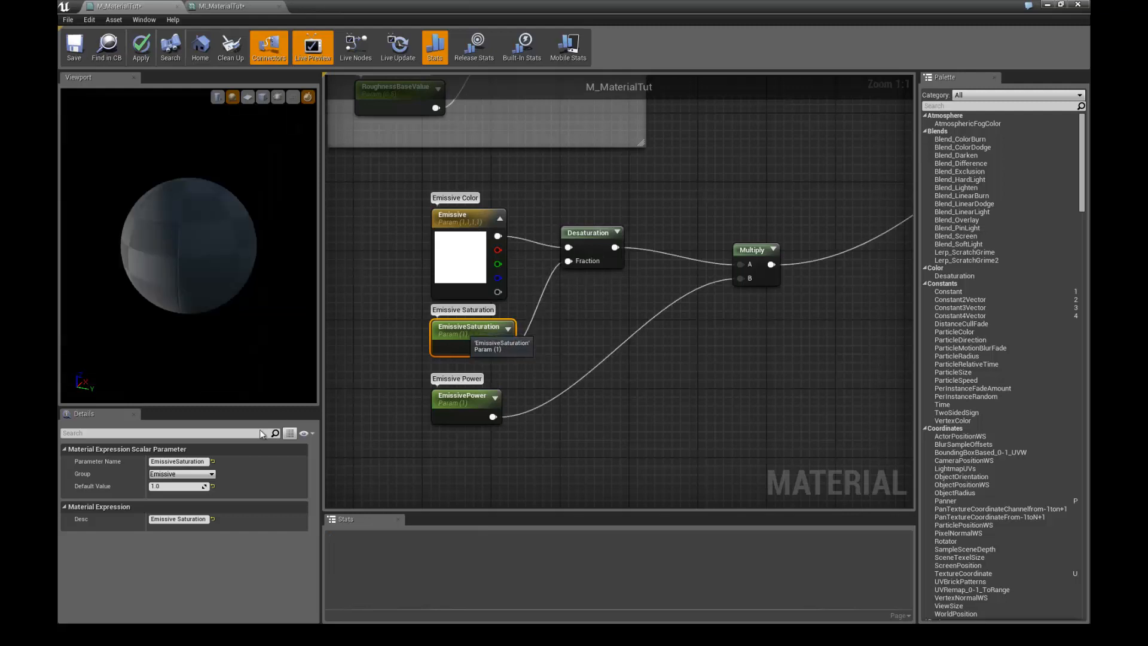
click(169, 486)
text(0)
key(Return)
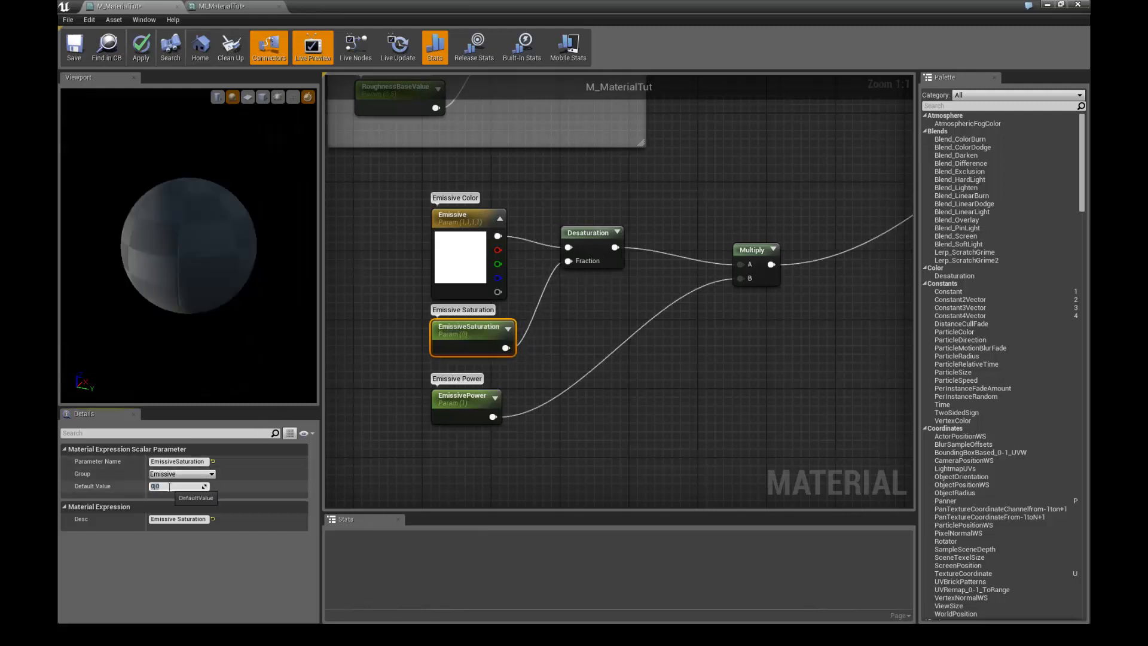
click(375, 304)
right_drag(375, 304, 366, 321)
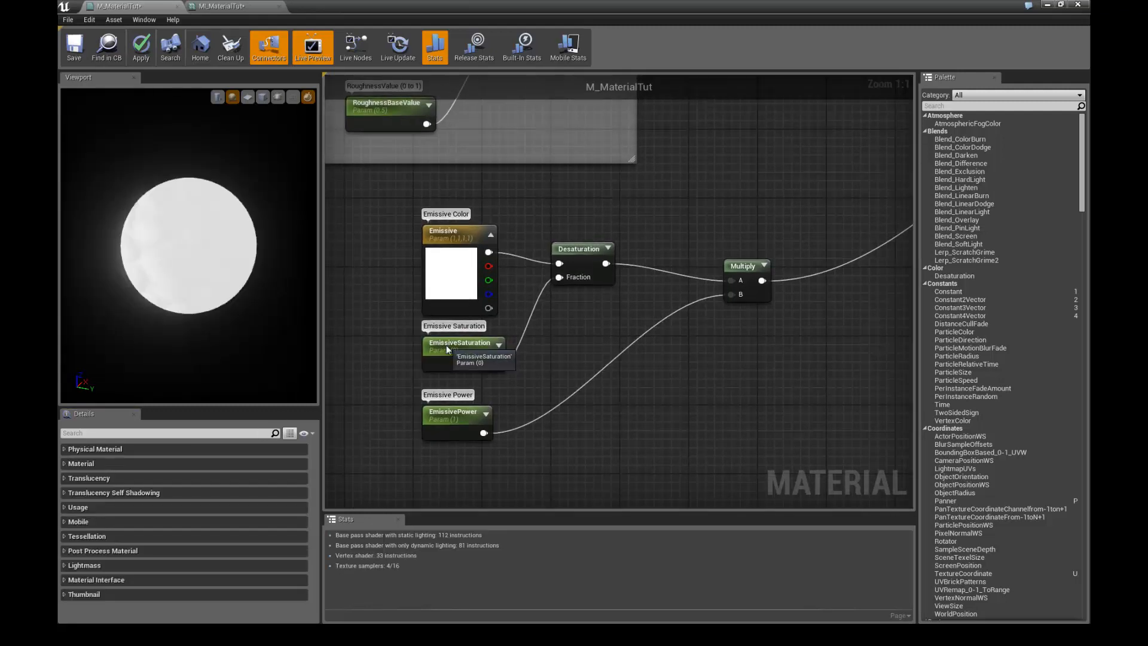
Move the EmissiveSaturation node slightly lower beneath the Emissive node and apply the material changes
drag(449, 341, 451, 347)
right_drag(553, 321, 545, 312)
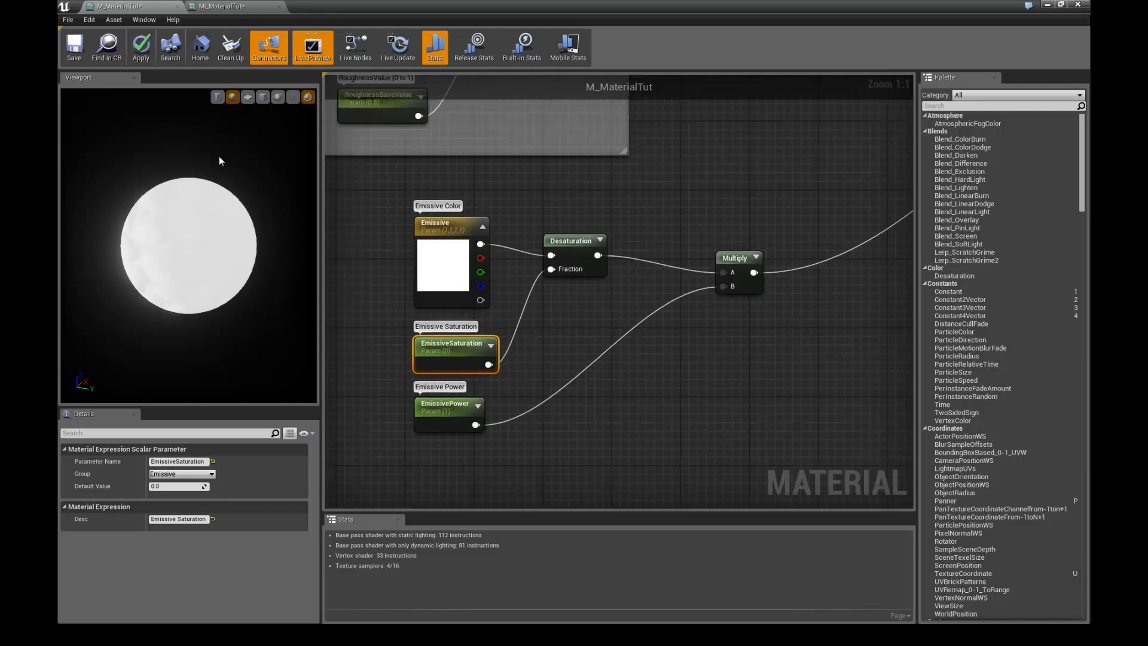
click(141, 47)
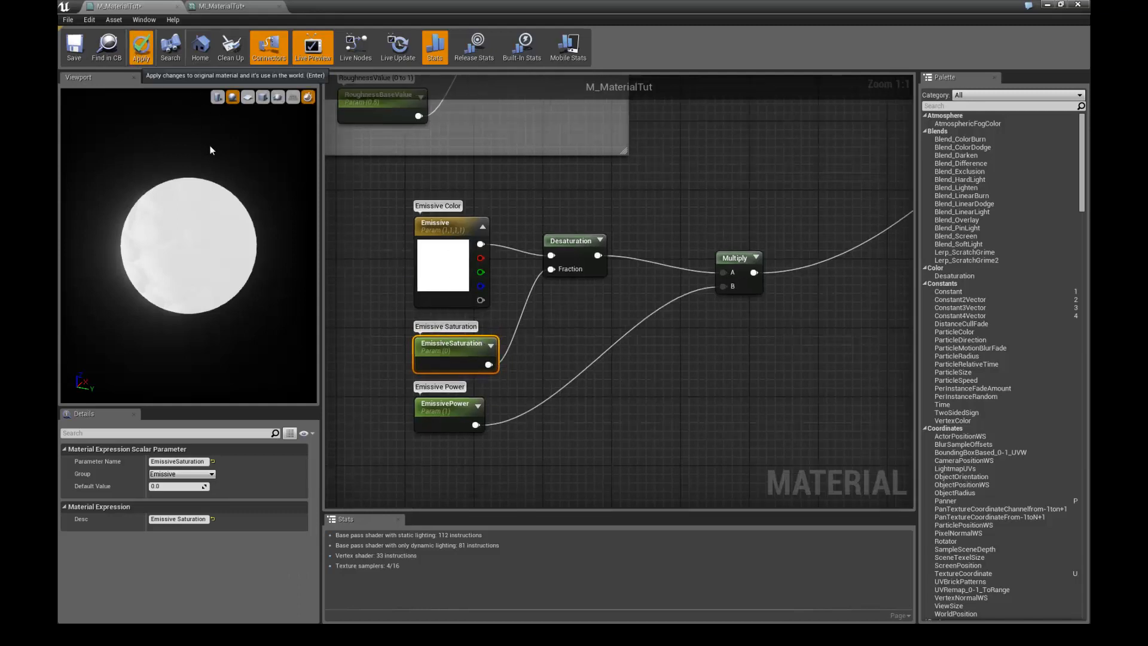
In MI_MaterialTut, enable the EmissiveSaturation override, test it up to about 0.83 on the preview sphere, and reset it to its default
click(210, 9)
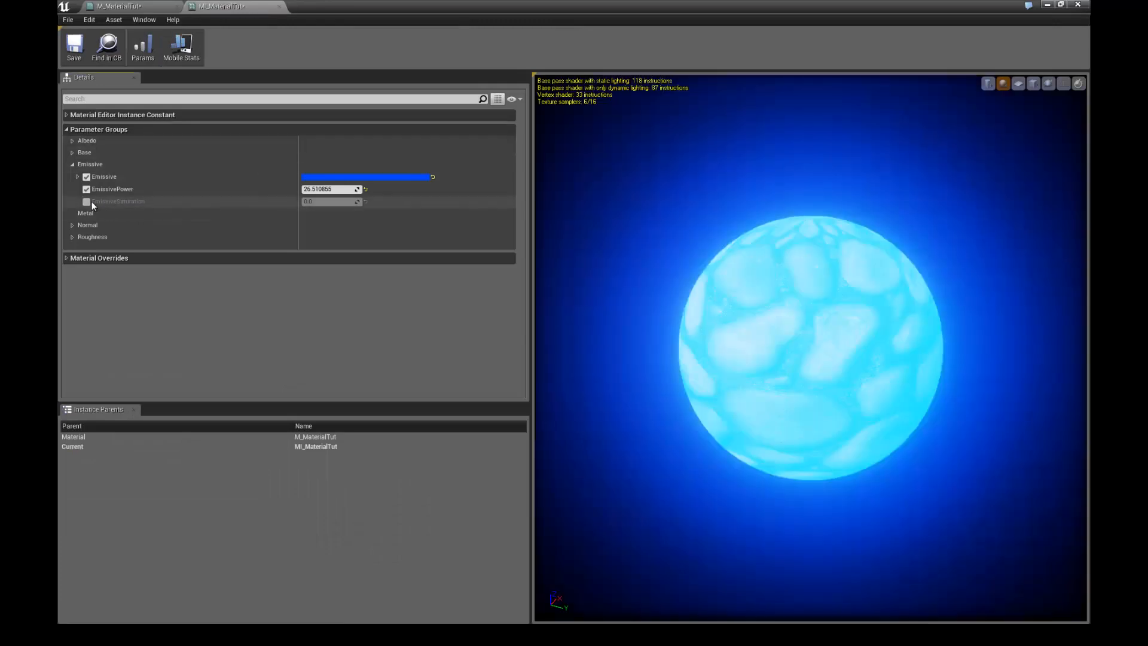
click(87, 201)
drag(323, 203, 378, 204)
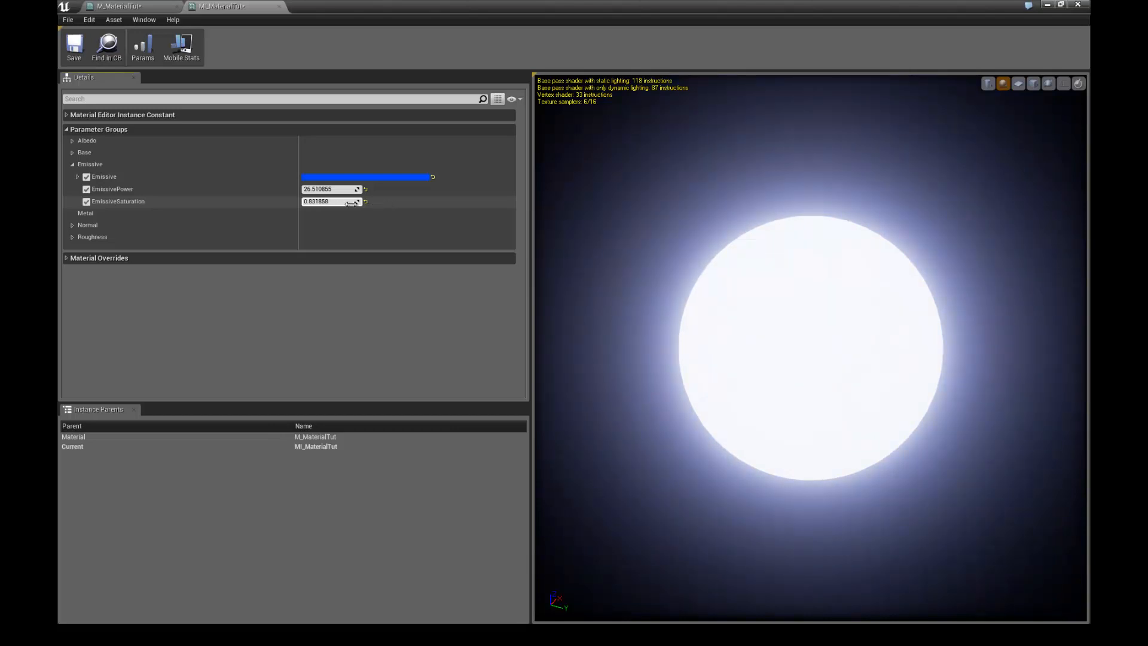
click(366, 202)
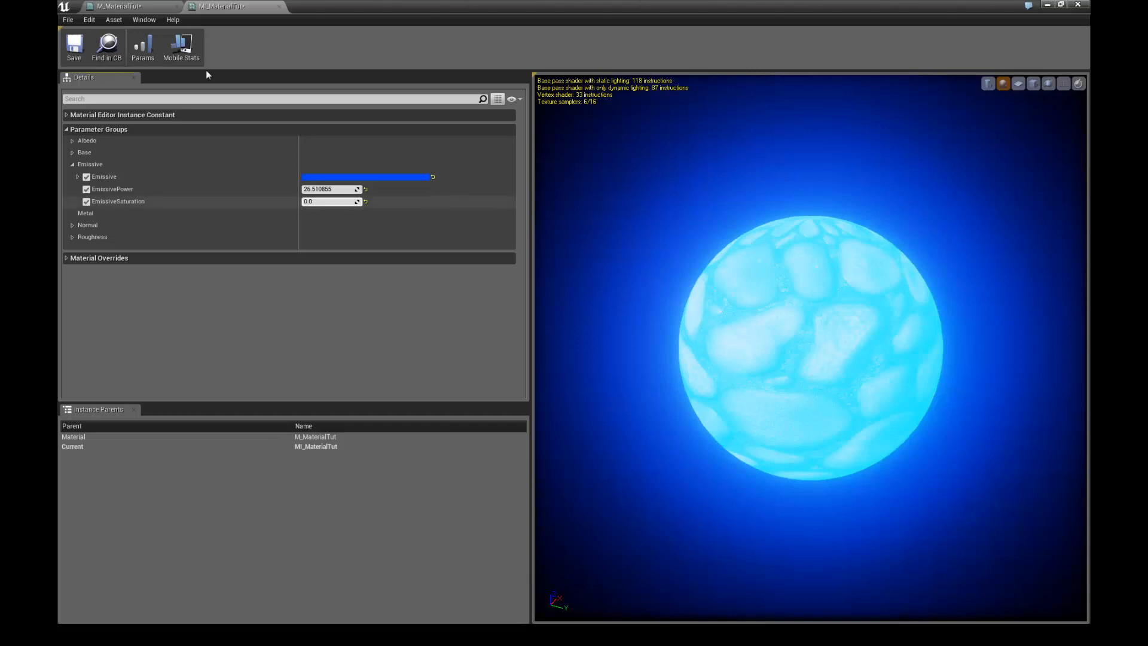
In the M_MaterialTut graph, move the Multiply node slightly lower and closer to the Desaturation node
click(150, 7)
right_drag(553, 298, 527, 270)
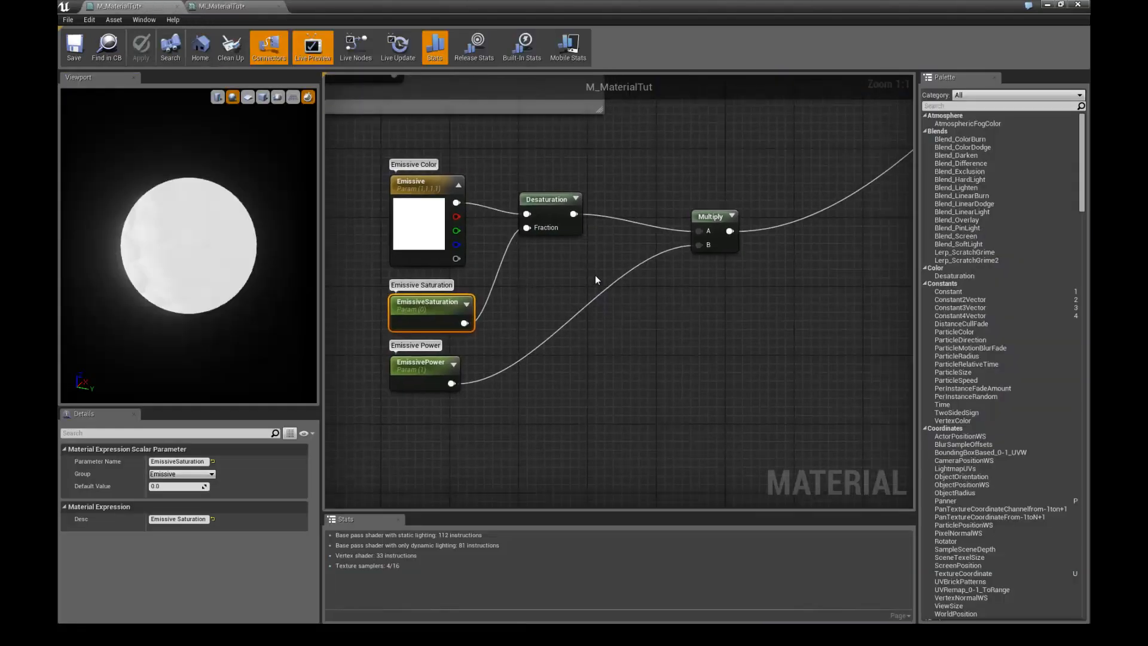
drag(708, 217, 715, 234)
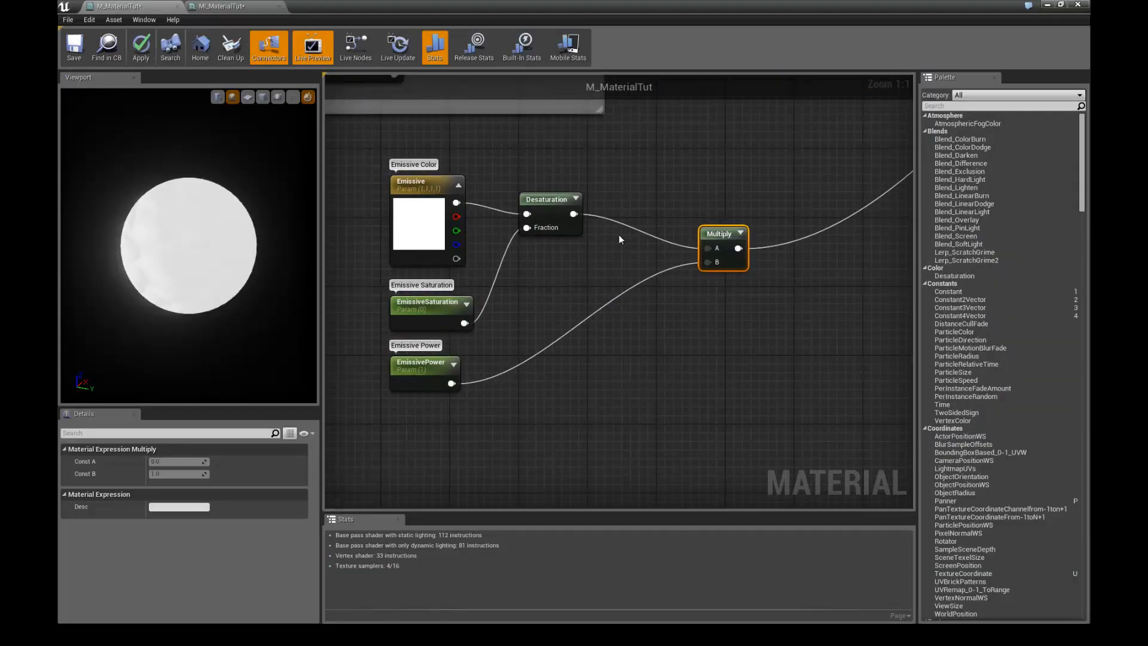
mouse_move(619, 239)
right_down()
mouse_move(616, 252)
mouse_move(611, 230)
right_up()
drag(708, 224, 630, 225)
right_drag(525, 386, 558, 334)
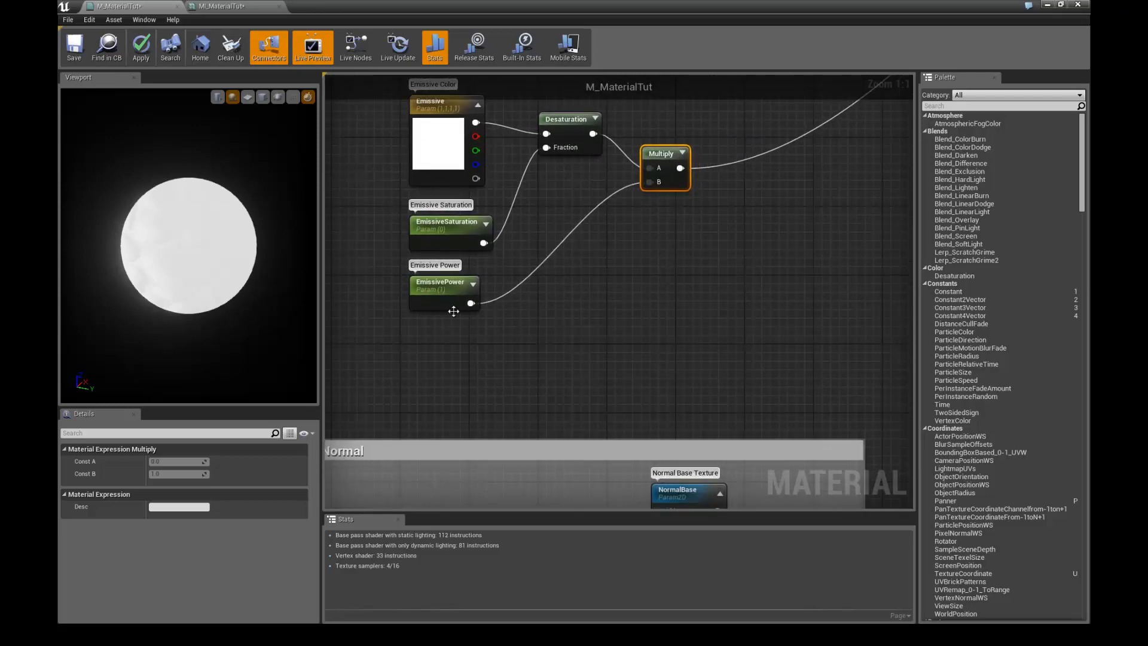
scroll(540, 293, down, 3)
scroll(532, 278, up, 3)
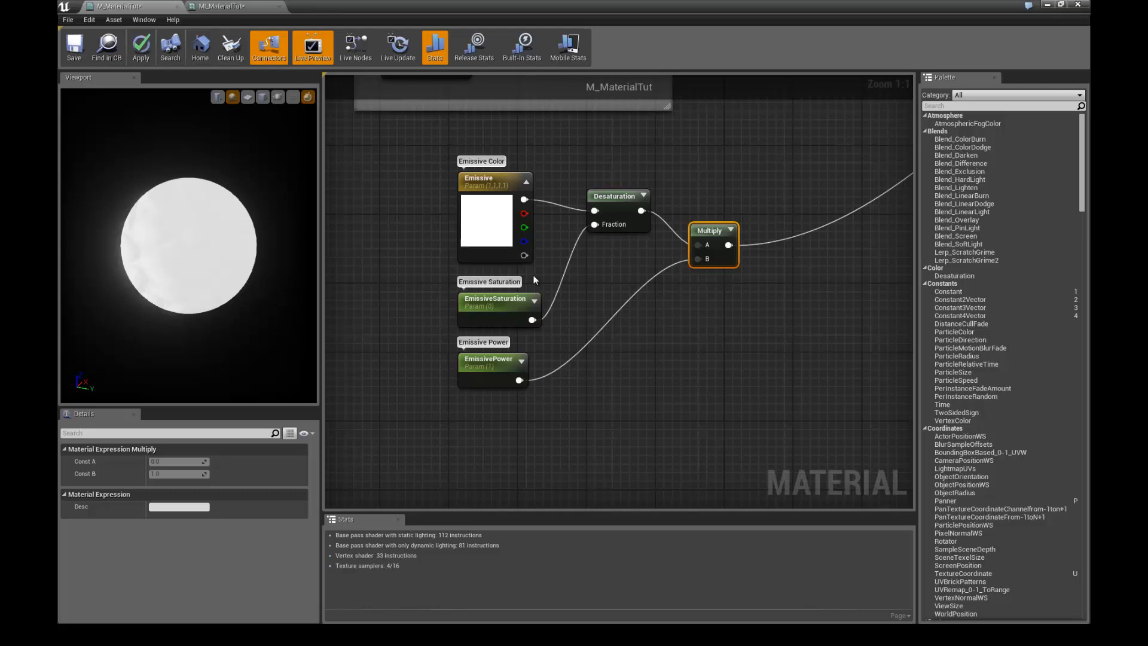
right_drag(533, 275, 522, 271)
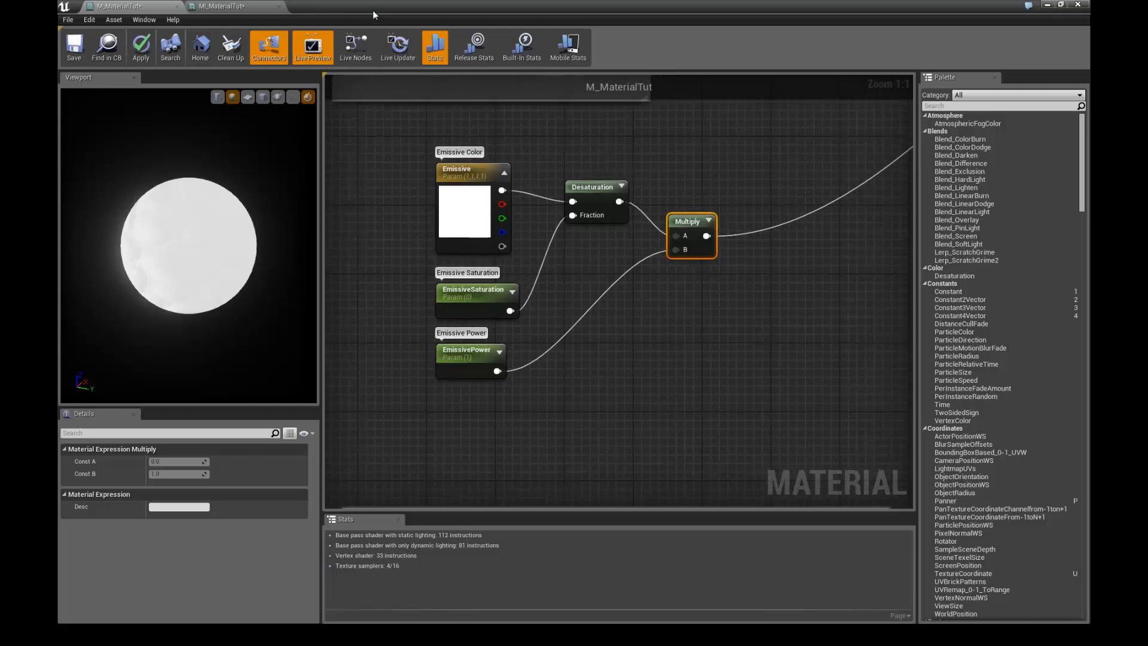
Move the material editor window off the main editor and look through the Textures folder in the Content Browser
drag(377, 7, 855, 32)
right_drag(480, 146, 495, 147)
key(F11)
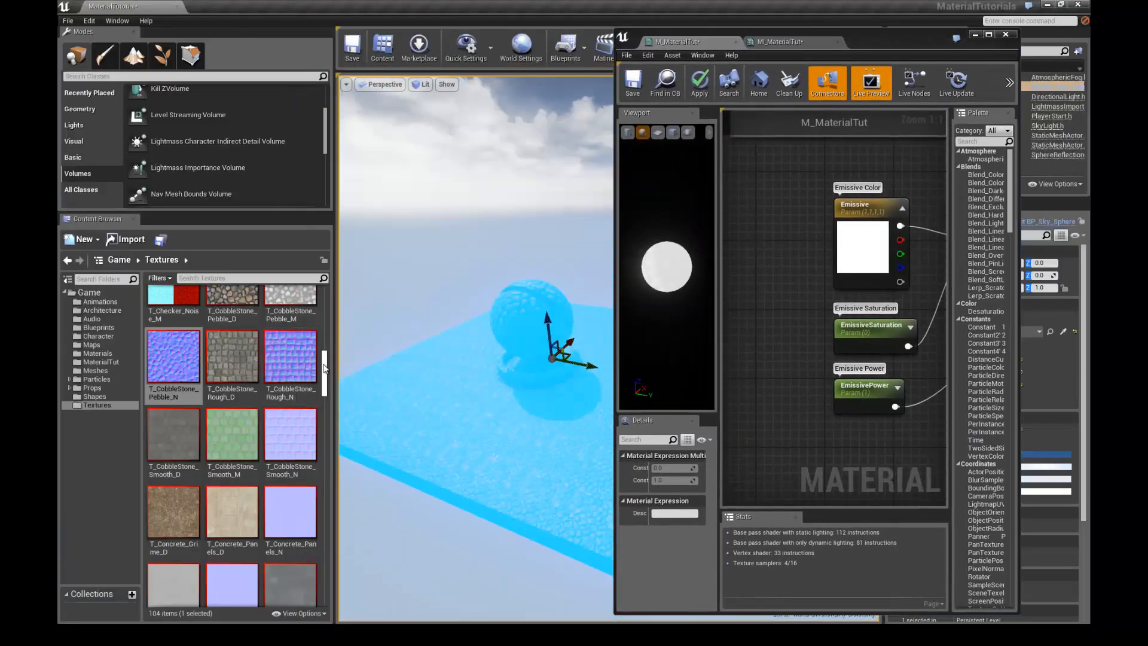
drag(326, 382, 301, 299)
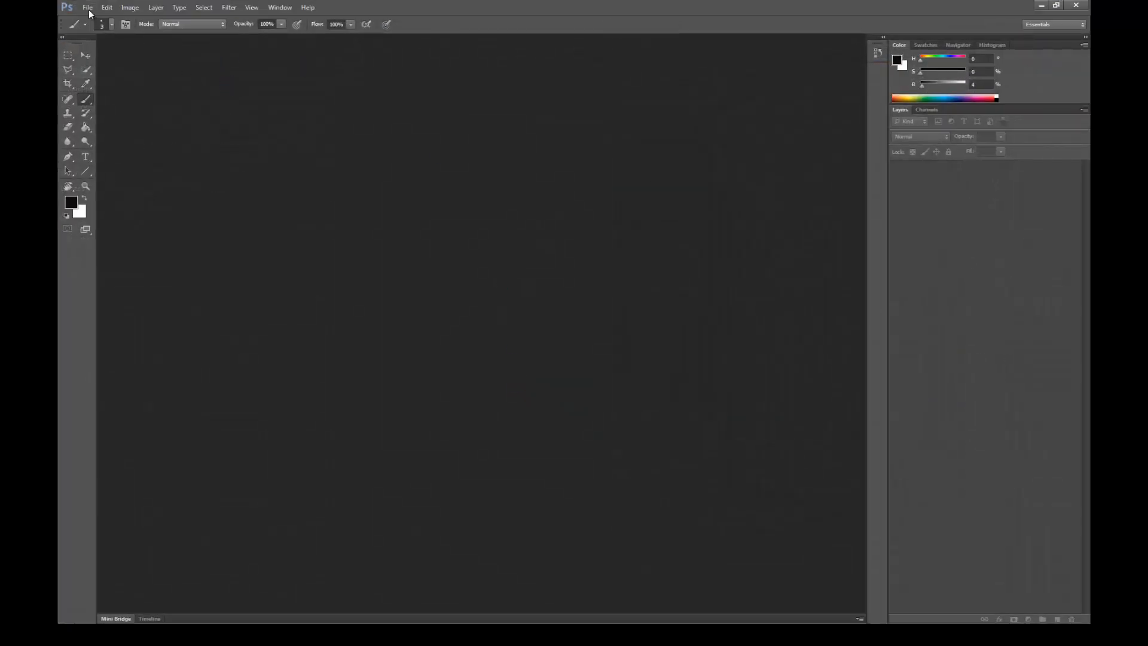
Switch to Photoshop and create a new image 512 pixels wide and 512 pixels high
click(88, 7)
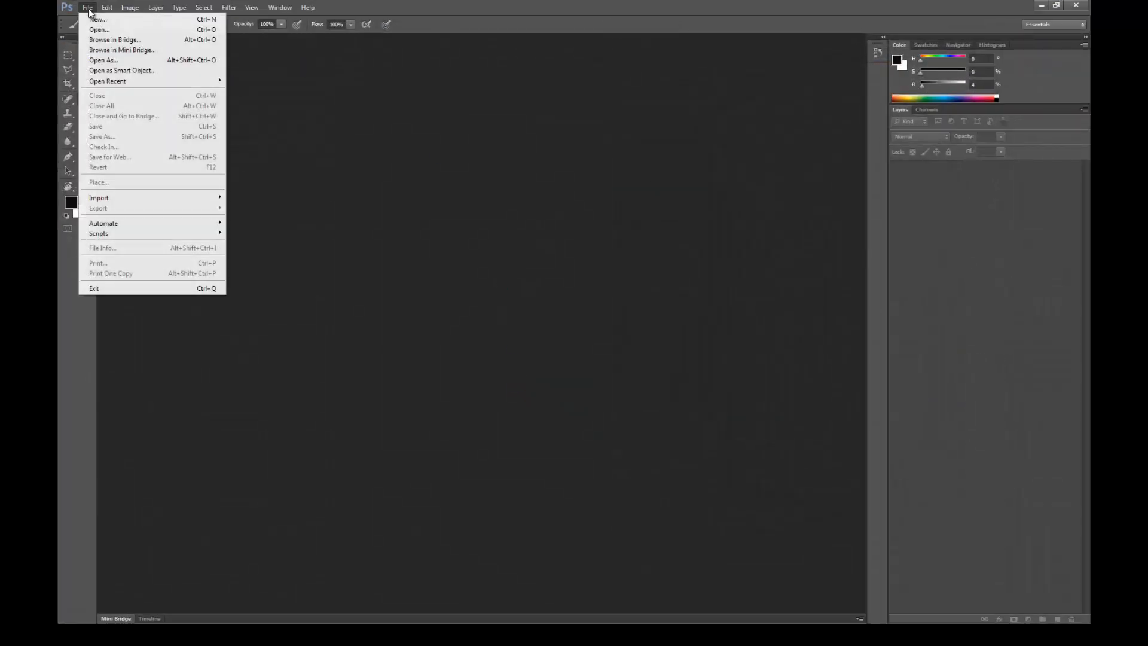
click(93, 20)
click(500, 255)
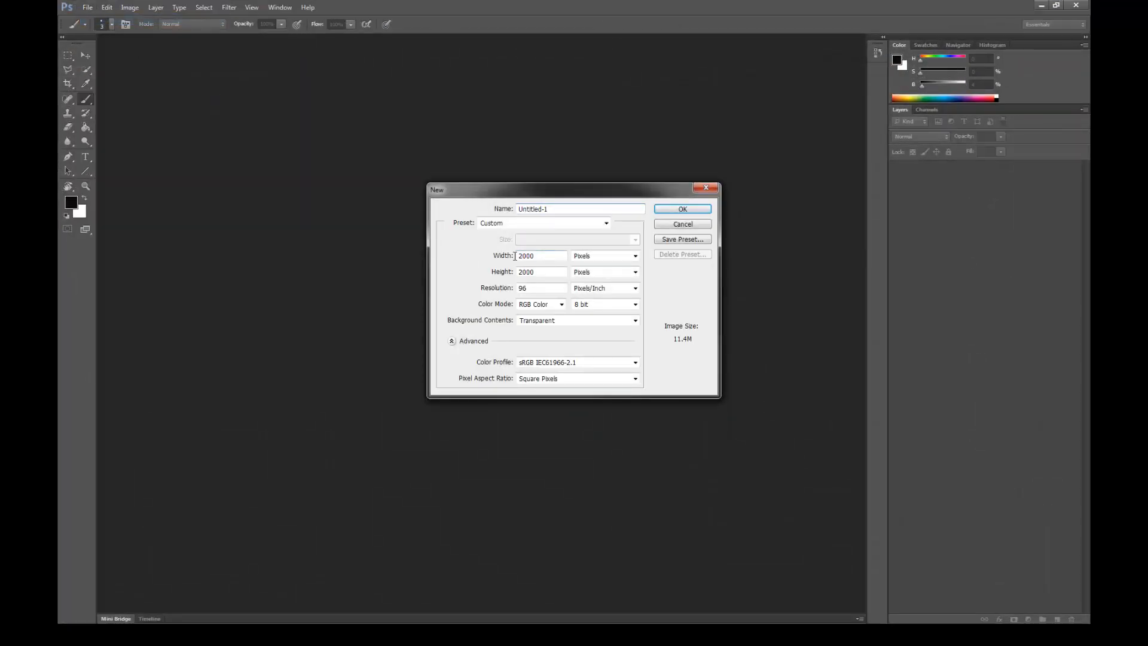
text(512)
key(Tab)
key(Tab)
text(512)
key(Return)
alt+scroll(463, 258, up, 2)
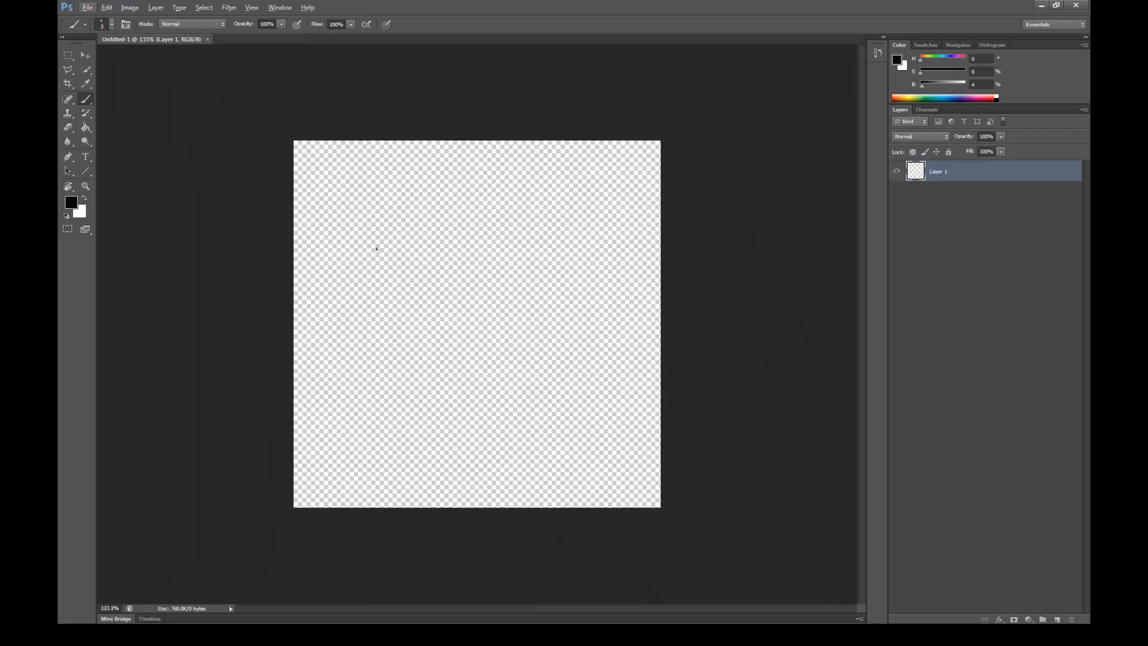
Set the foreground color to pure black and fill Layer 1 with the Paint Bucket
click(84, 127)
click(350, 219)
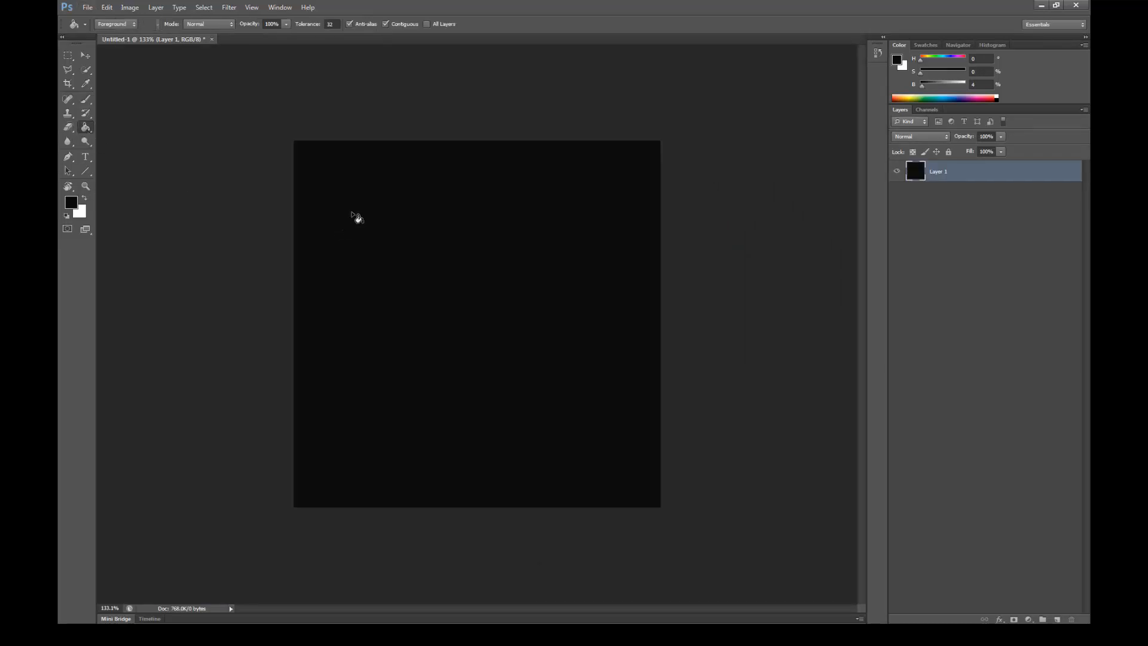
alt+scroll(261, 202, up, 2)
click(76, 204)
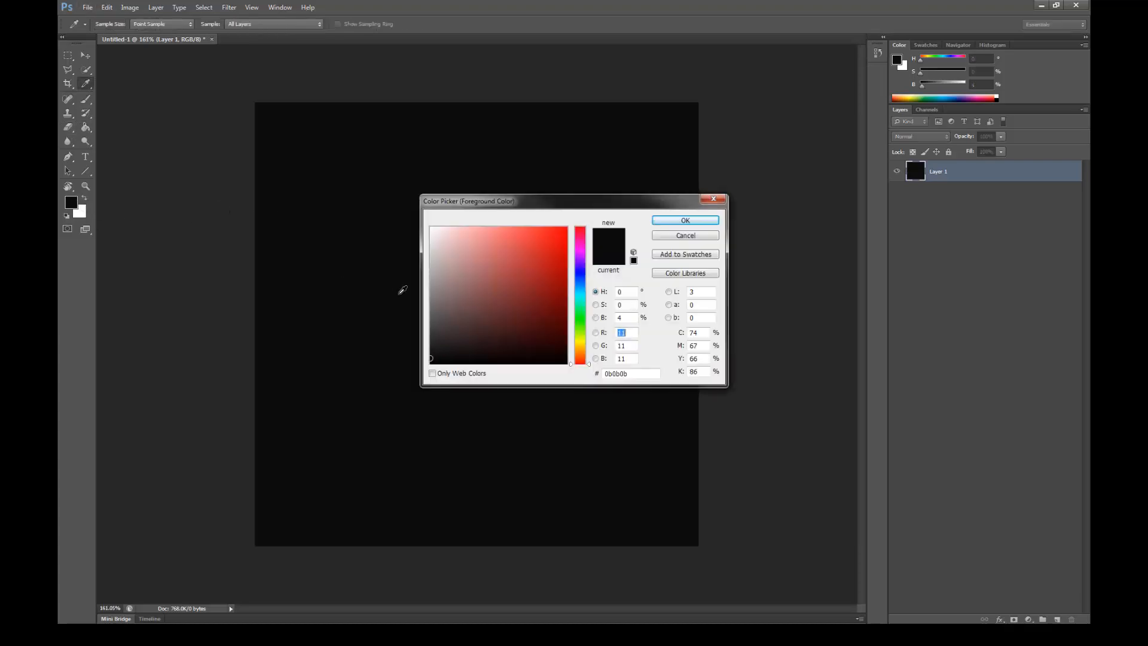
click(686, 220)
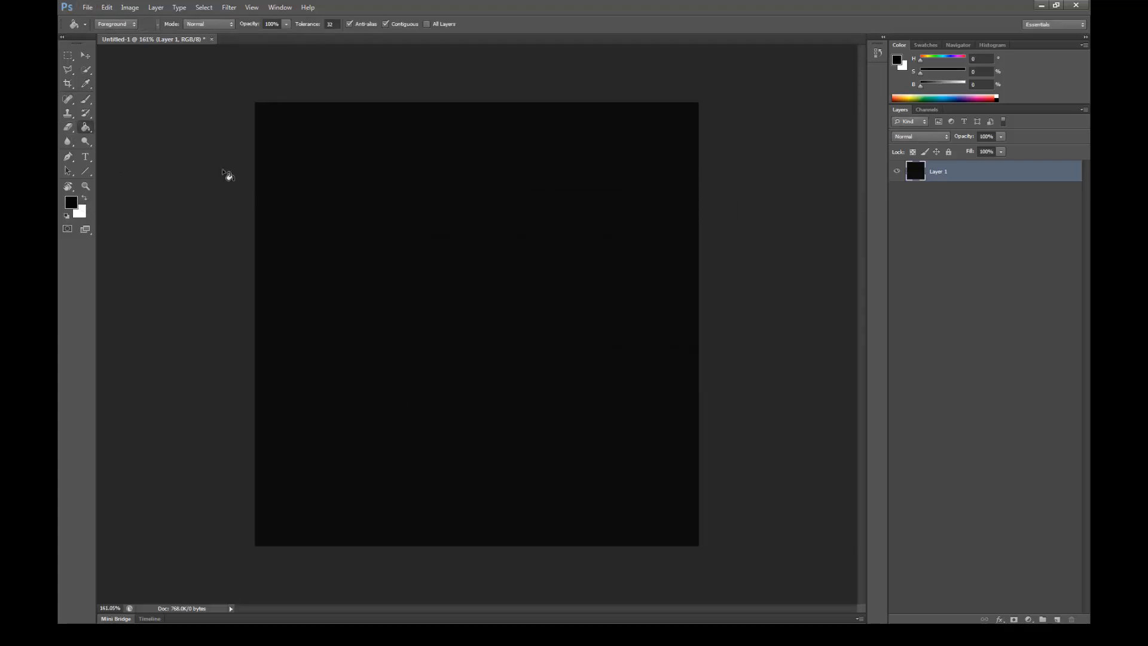
click(319, 213)
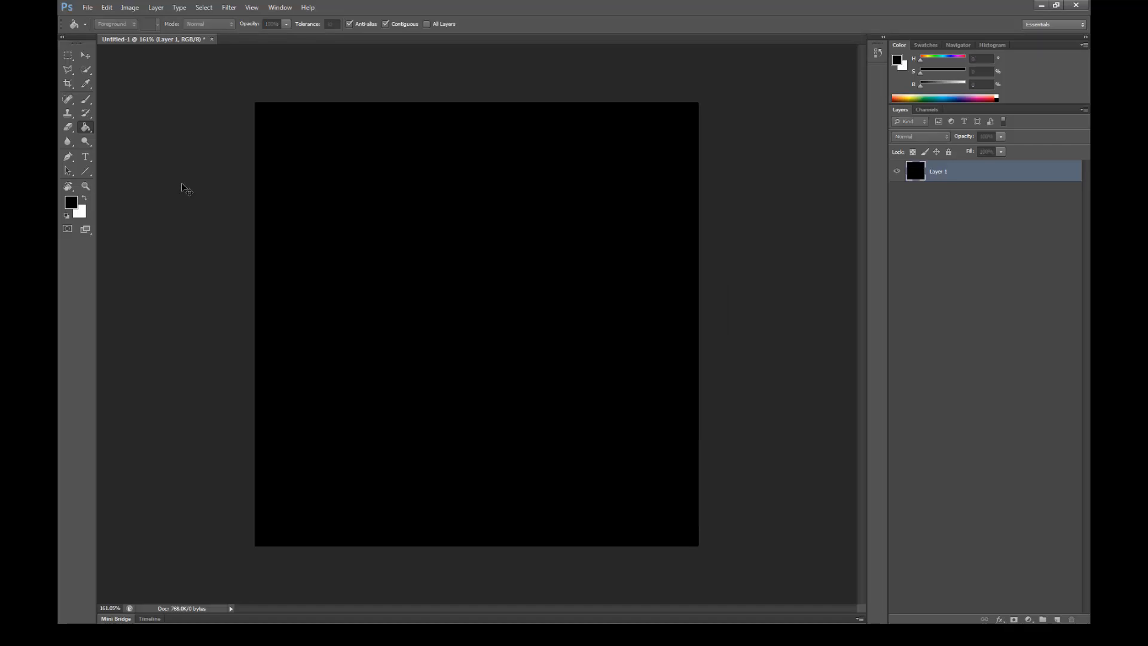
Add a new layer above the black one and make white (ffffff) the foreground color
key(ctrl+shift+n)
key(Return)
click(84, 198)
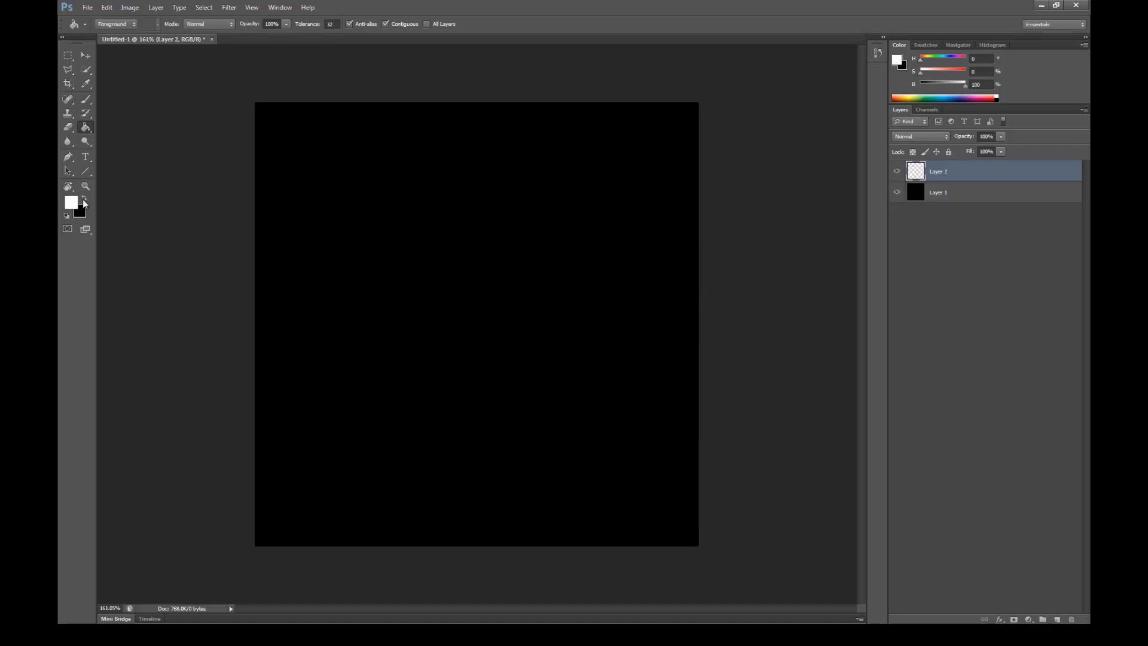
click(71, 202)
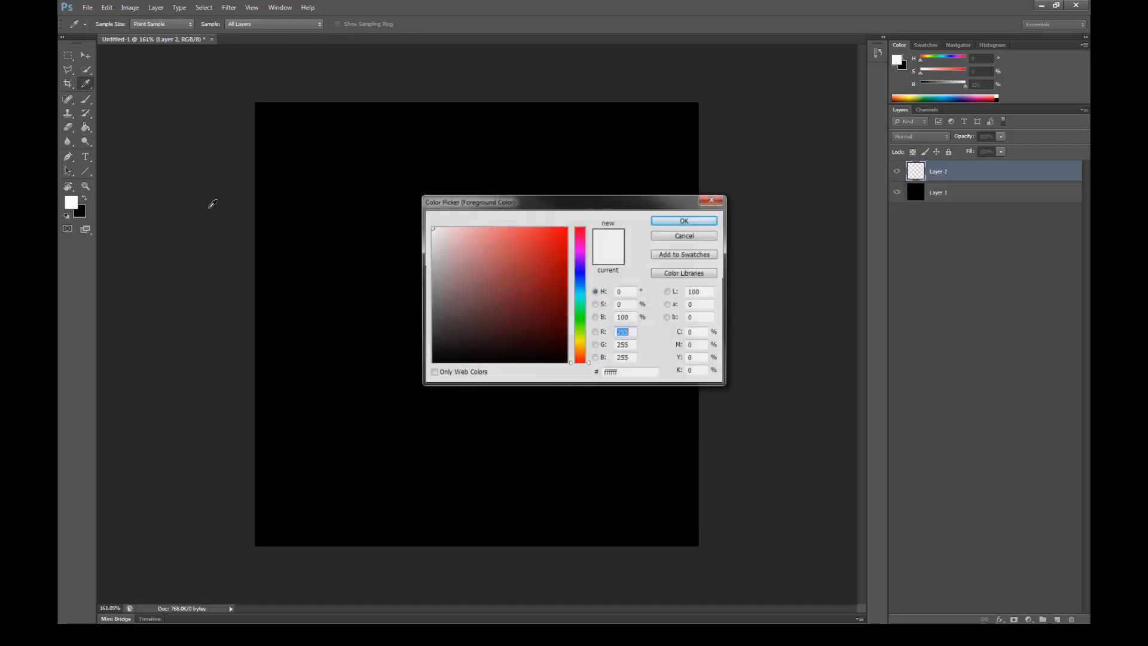
click(685, 221)
Select two equal circles on Layer 2, upper left and lower right of the canvas, fill both with white and deselect
click(71, 58)
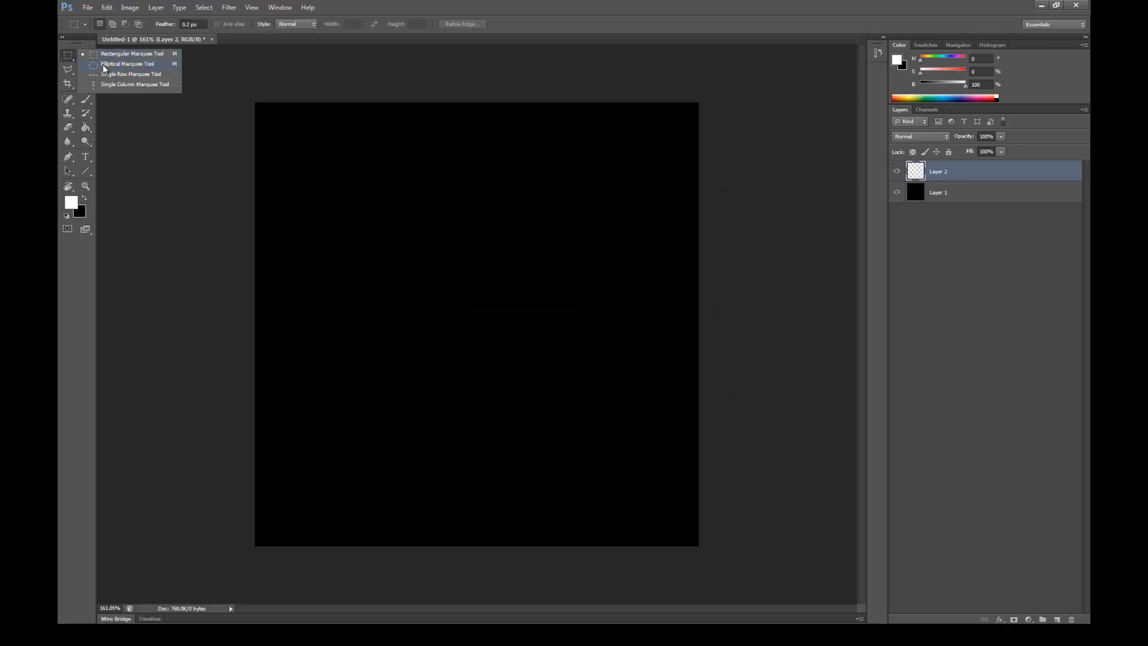
click(119, 66)
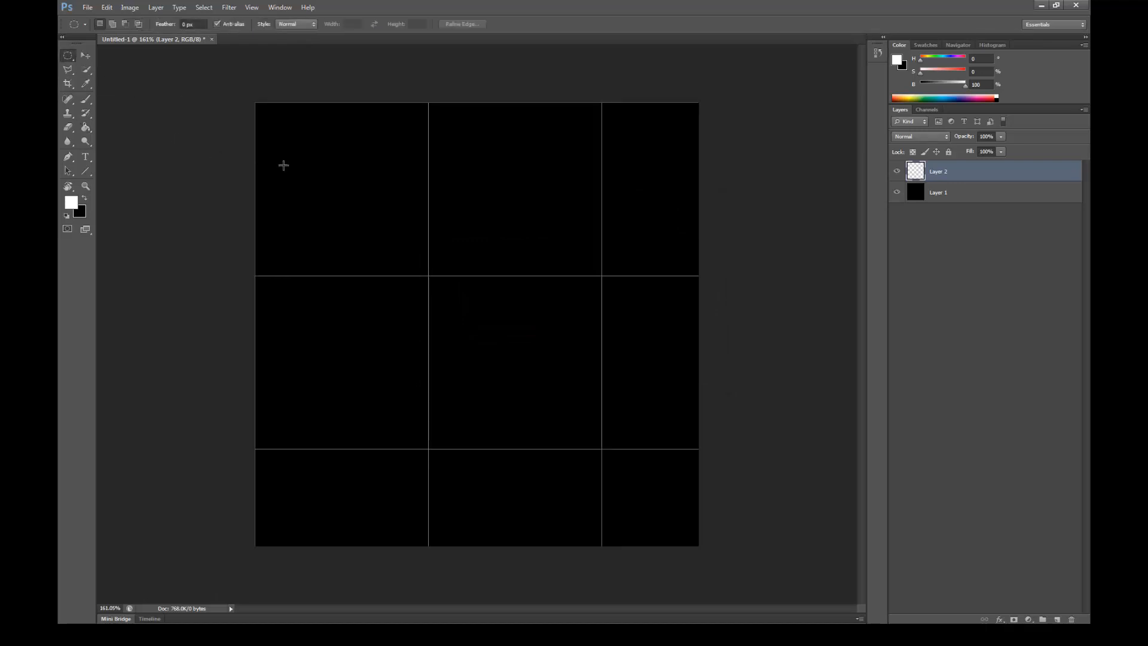
drag(304, 153, 648, 504)
click(86, 128)
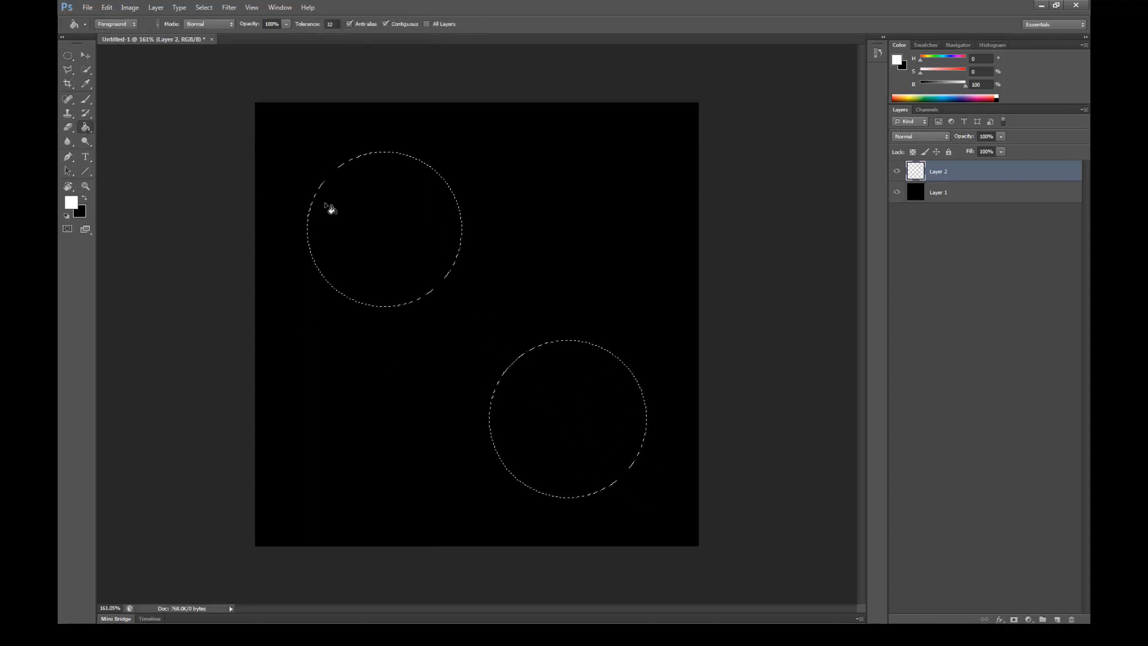
click(330, 207)
key(ctrl+d)
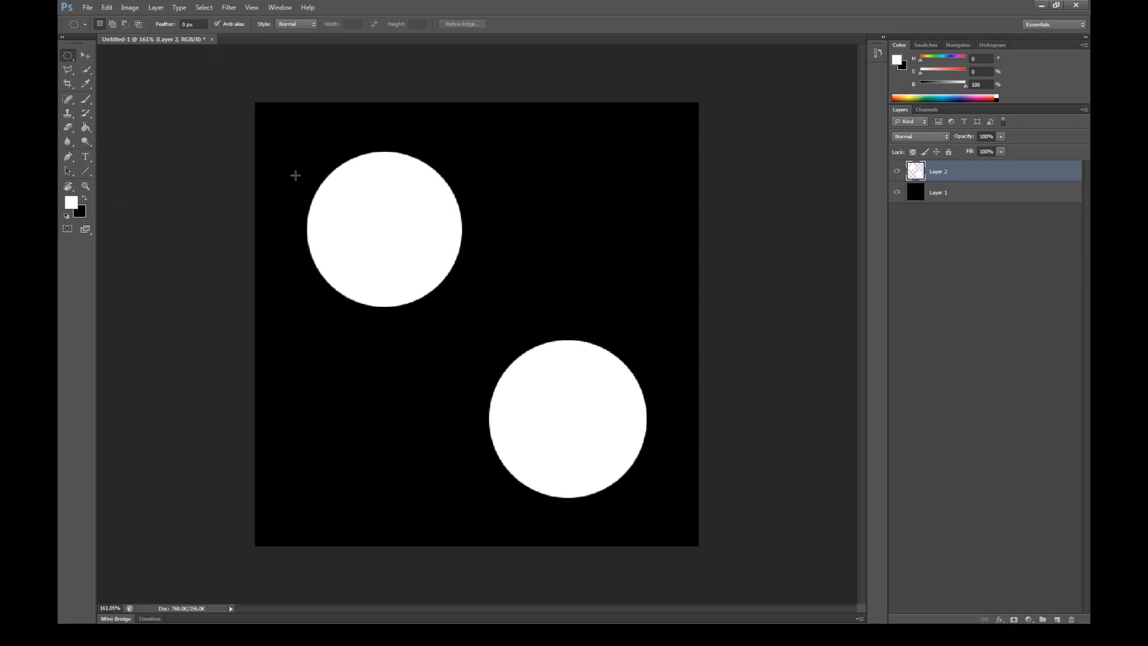
Save the image to the Desktop as a Targa file named emissive_mask at 24 bits/pixel
key(ctrl+s)
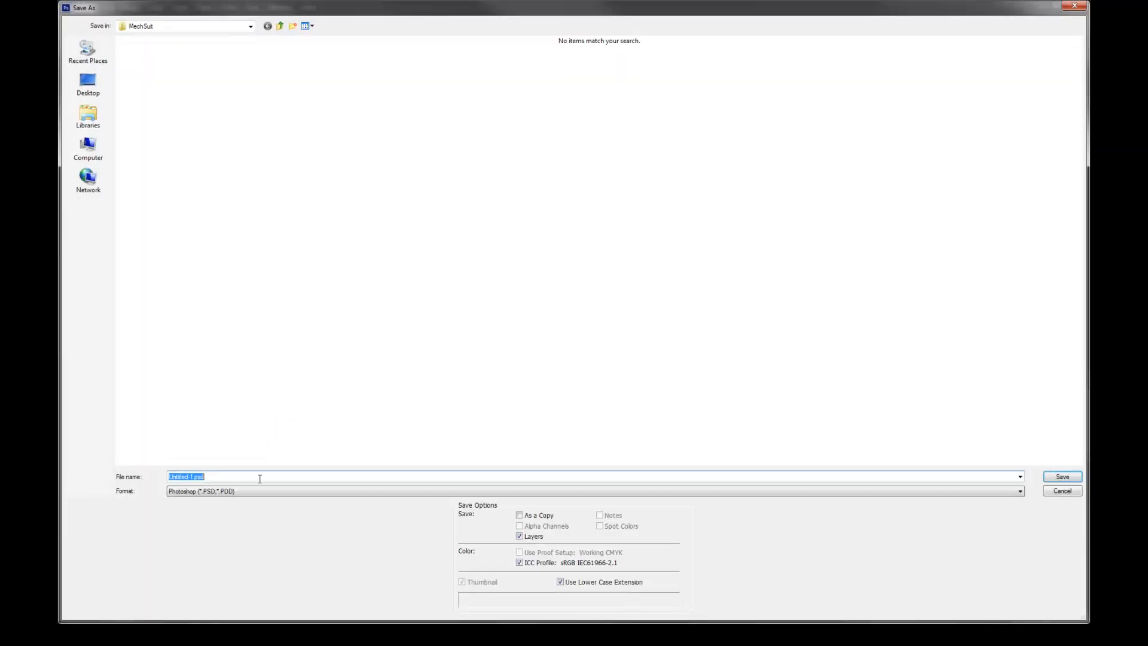
click(272, 493)
click(272, 470)
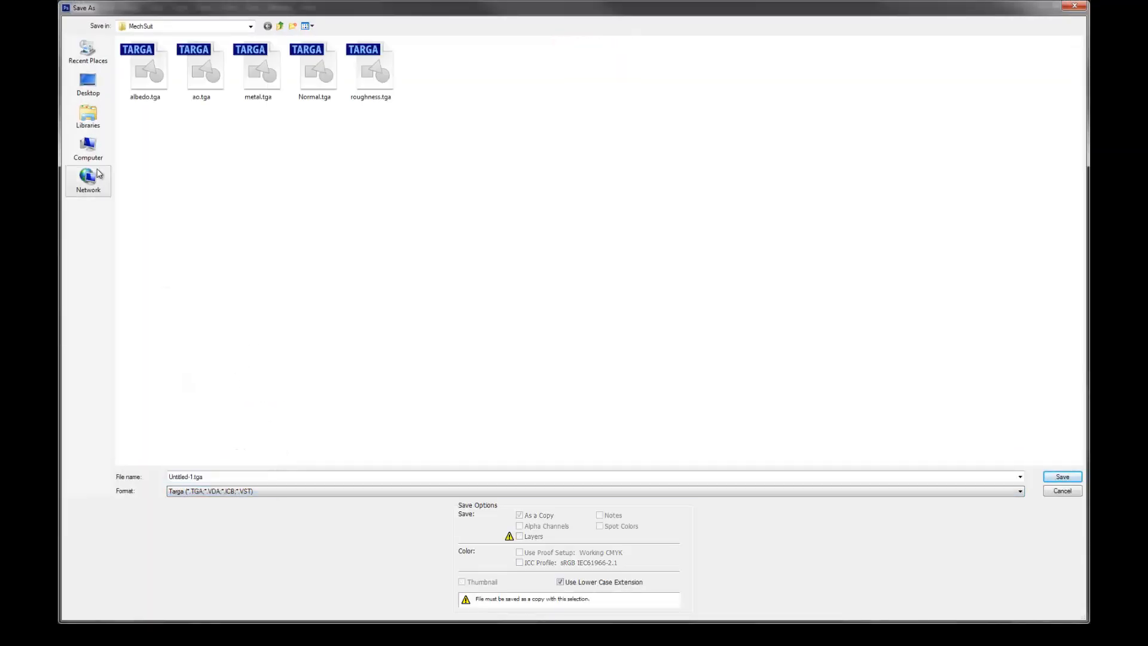
click(88, 117)
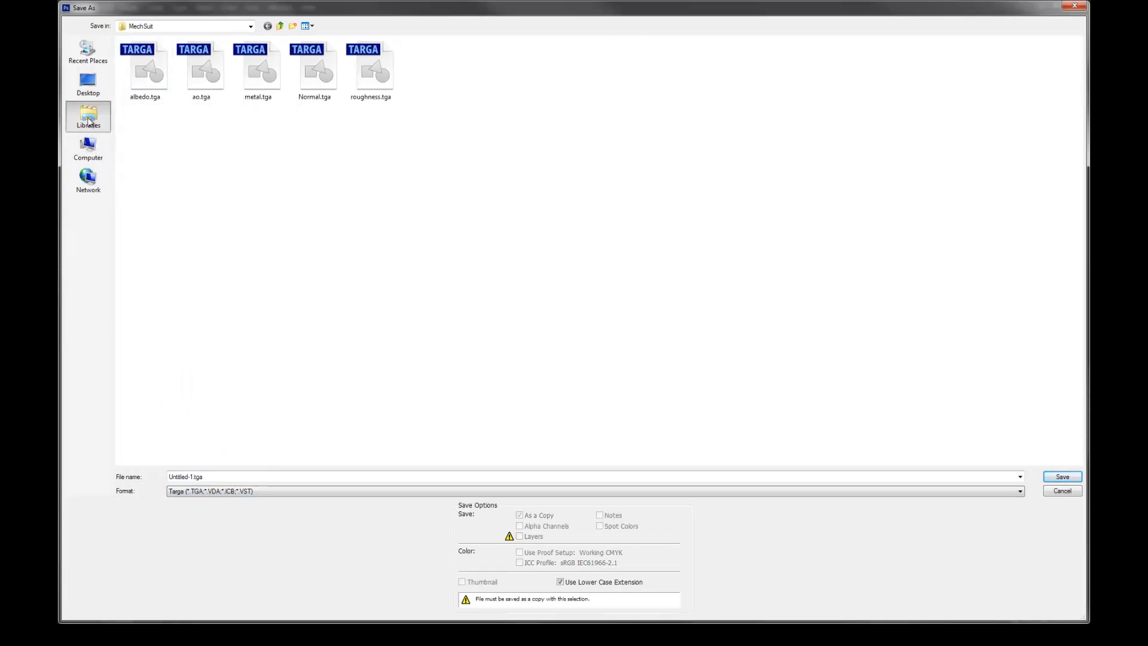
click(85, 83)
click(229, 476)
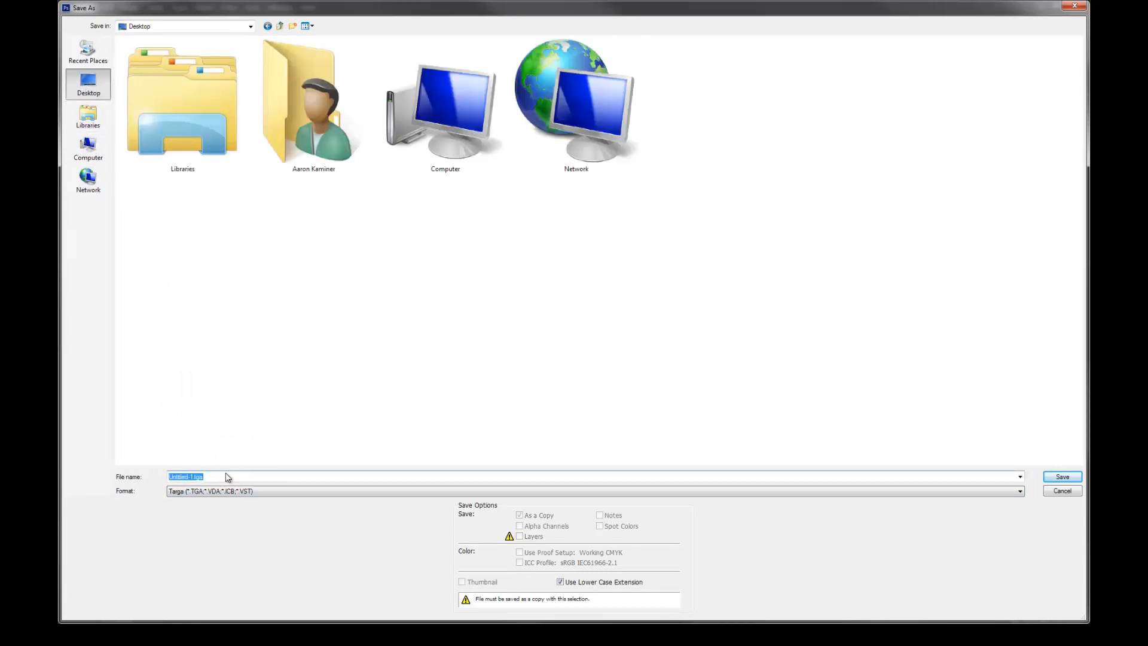
text(emissive_mask)
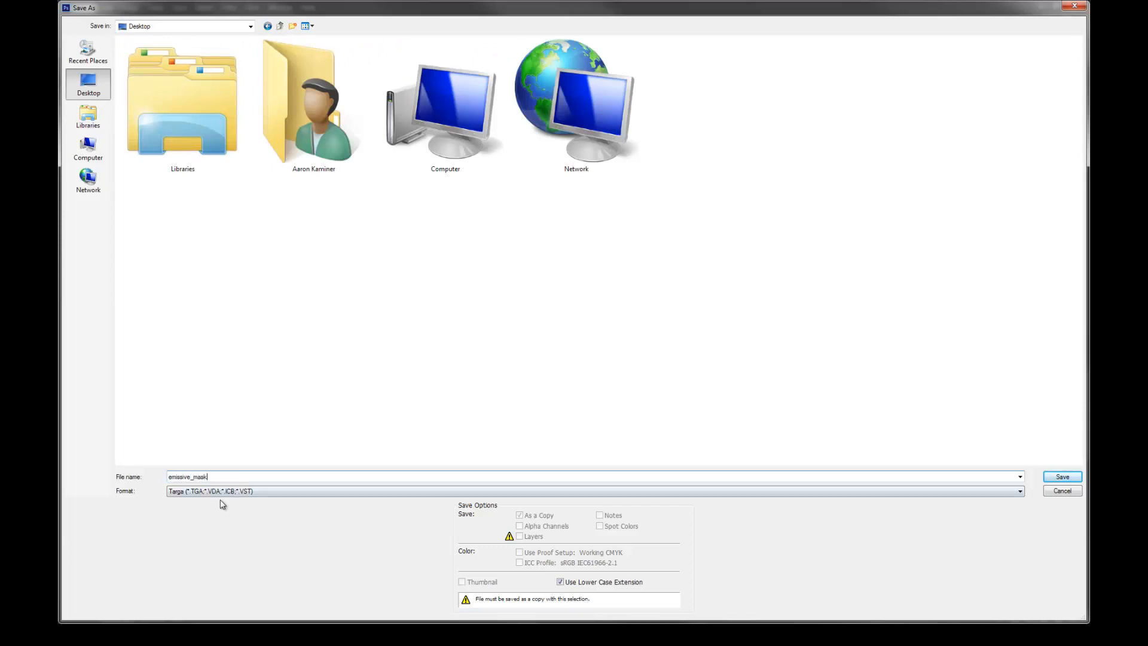
click(1059, 477)
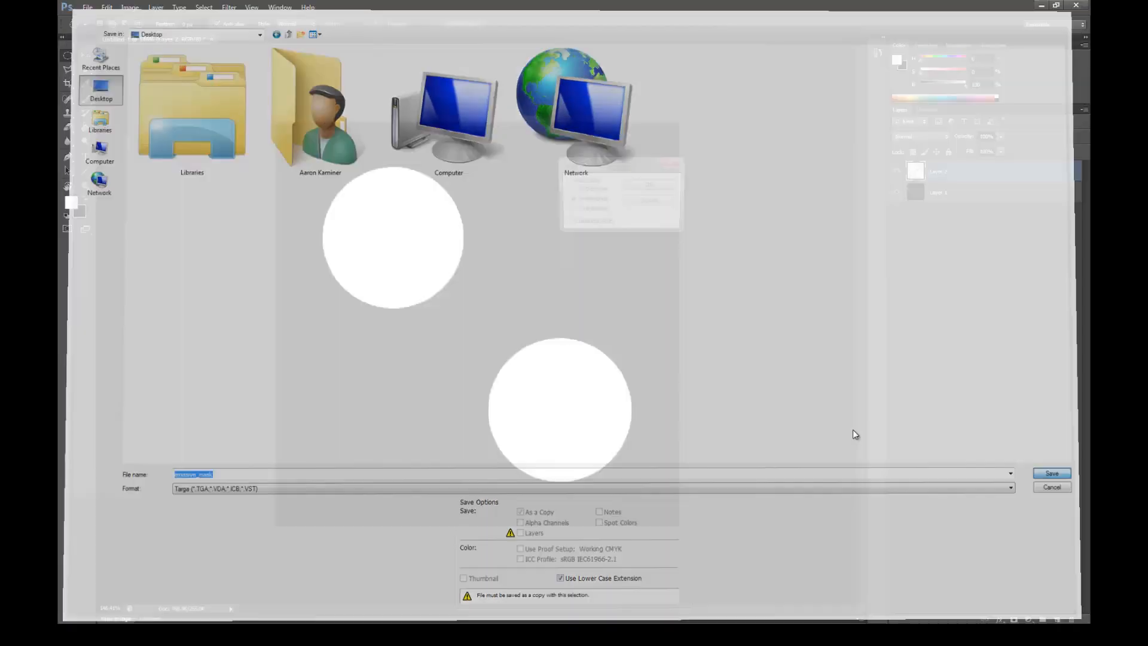
click(630, 189)
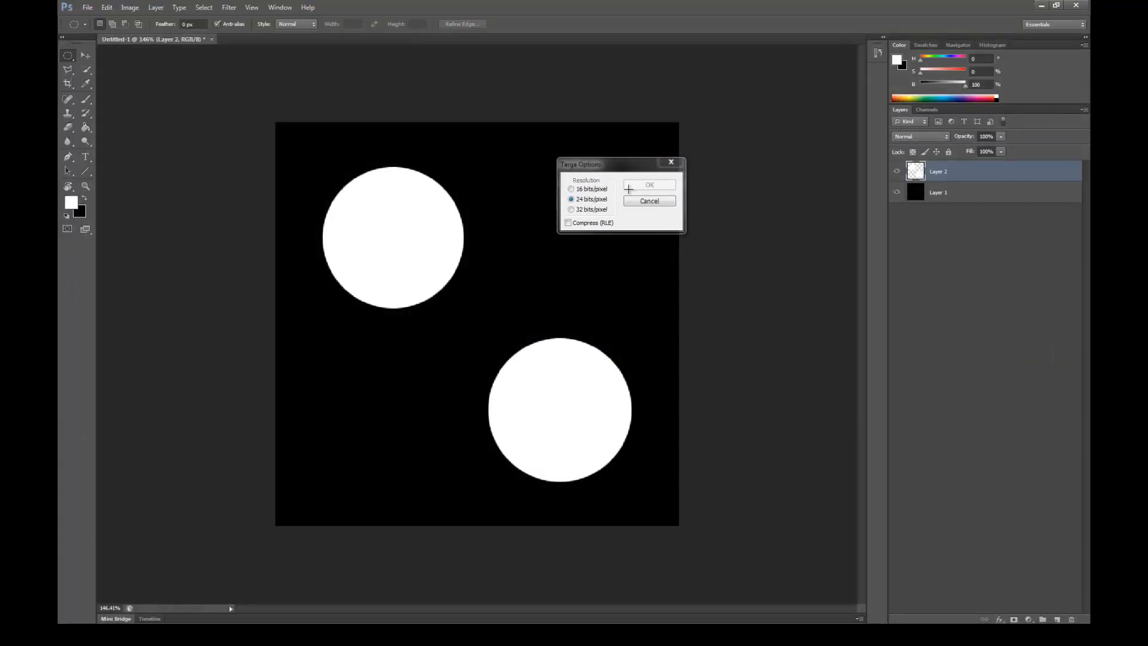
Switch to Unreal Editor and import emissive_mask.tga from the Desktop into the MaterialTut folder
click(1042, 6)
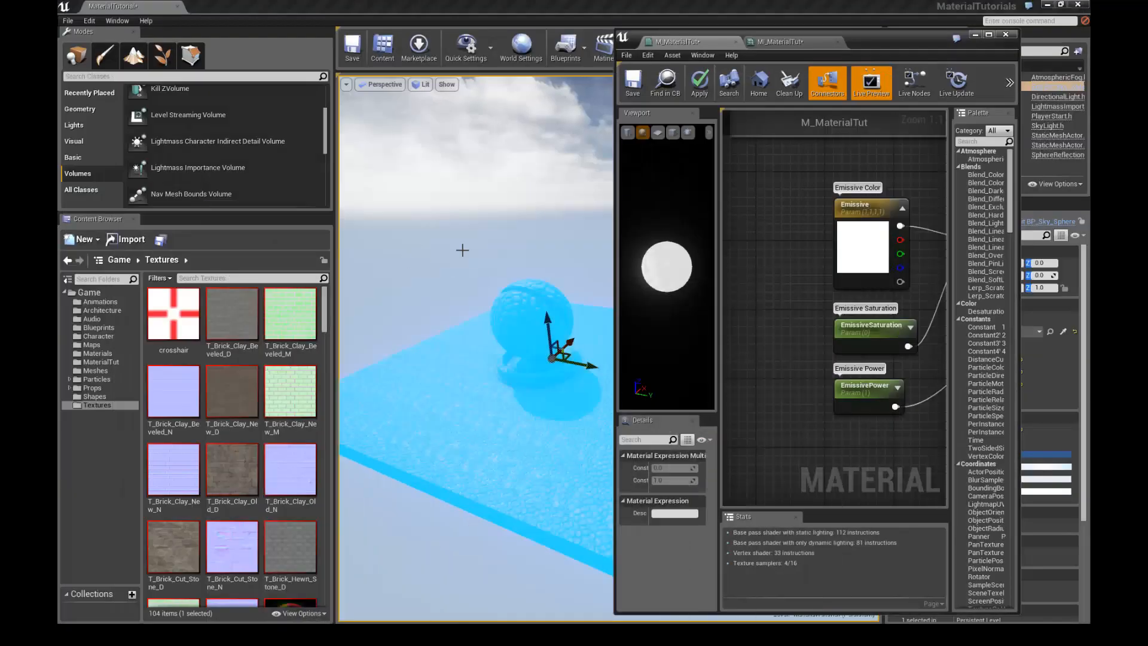
click(115, 361)
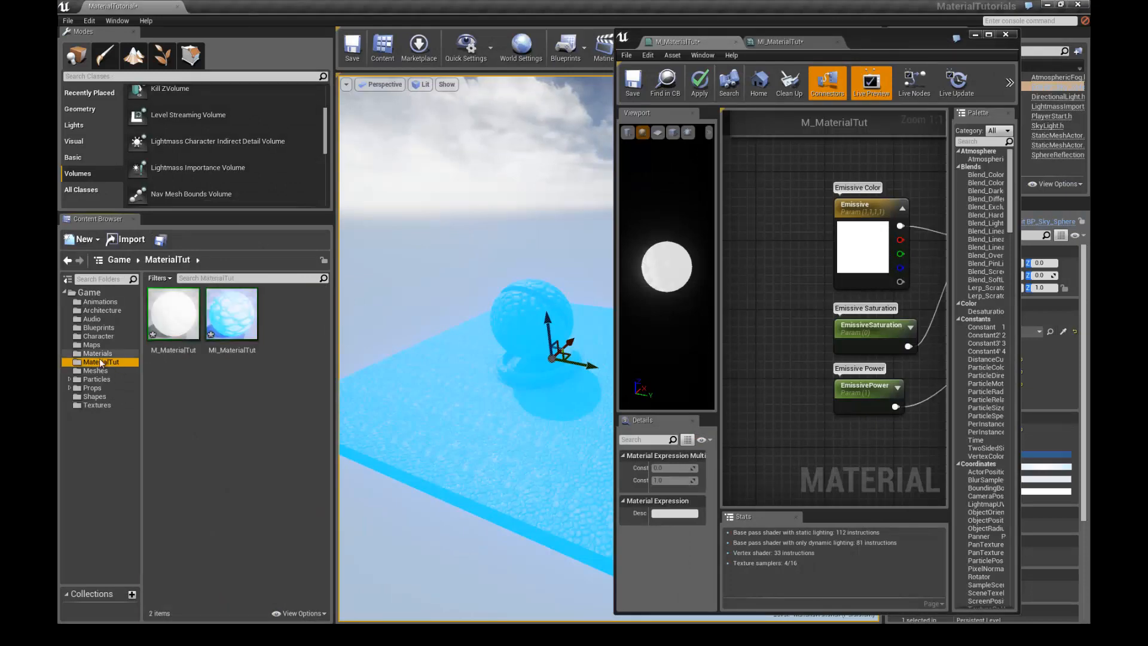
click(119, 634)
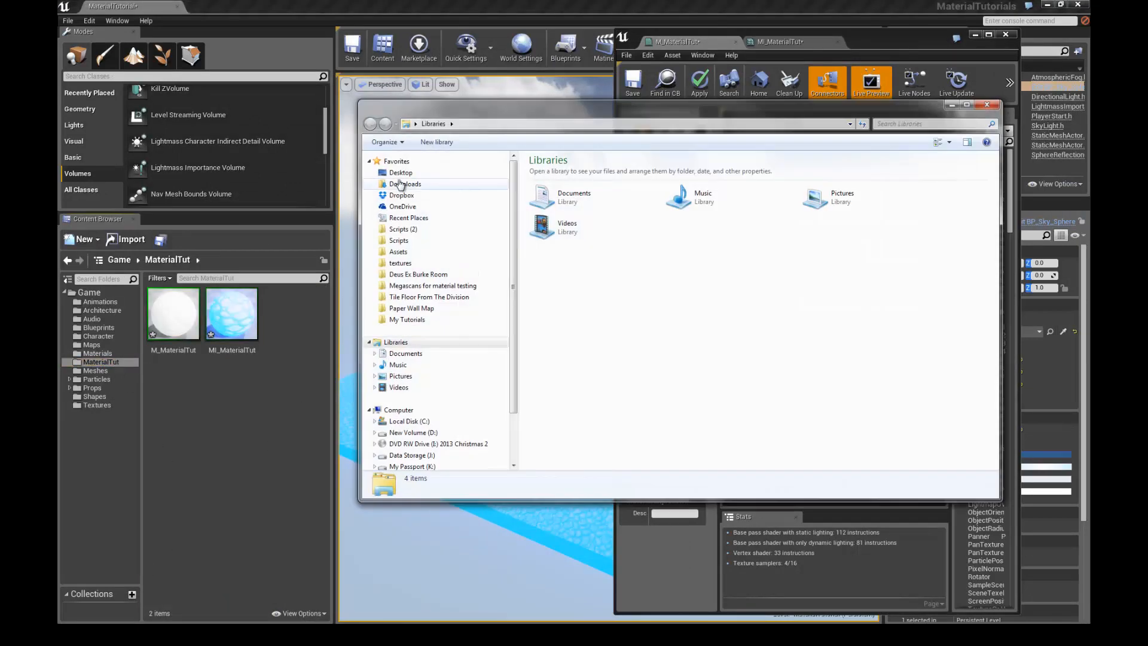
click(415, 173)
drag(492, 109, 549, 106)
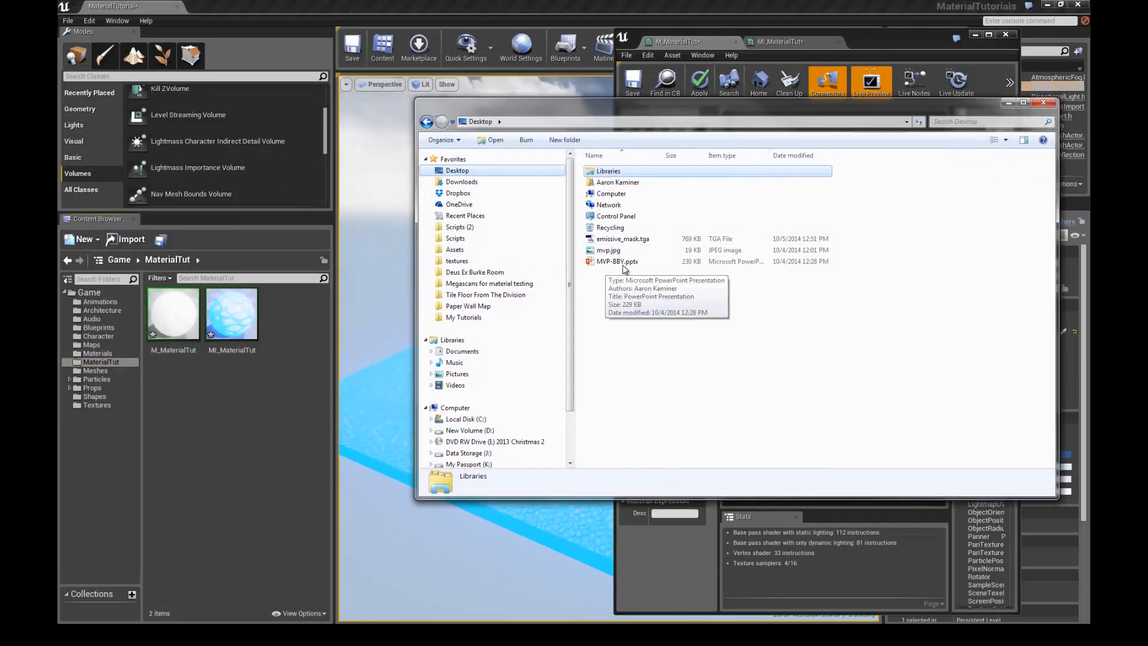
click(651, 240)
drag(663, 242, 282, 393)
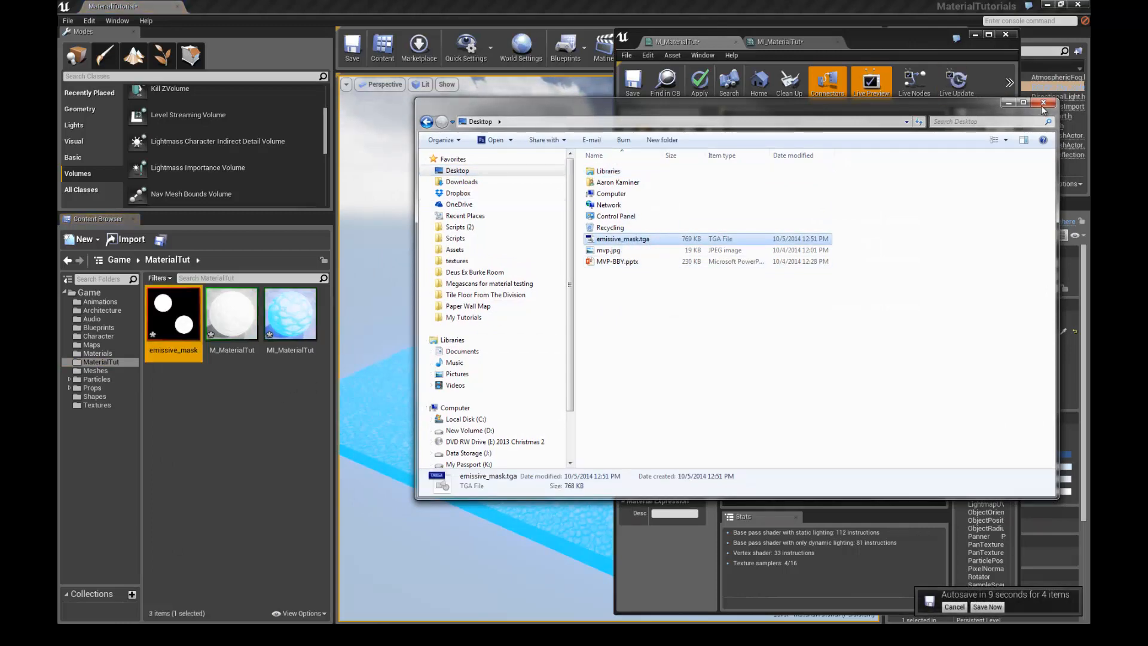
Select the emissive_mask texture in the MaterialTut folder and maximize the M_MaterialTut editor window
click(836, 59)
drag(862, 42, 726, 47)
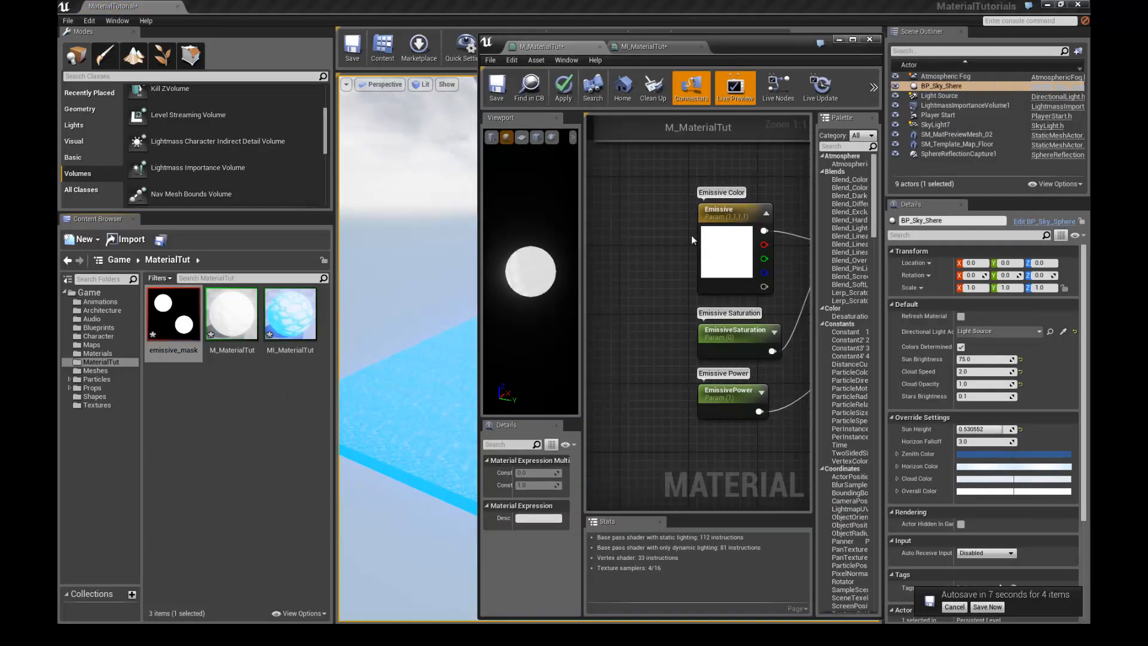
scroll(615, 186, down, 2)
right_drag(724, 305, 677, 298)
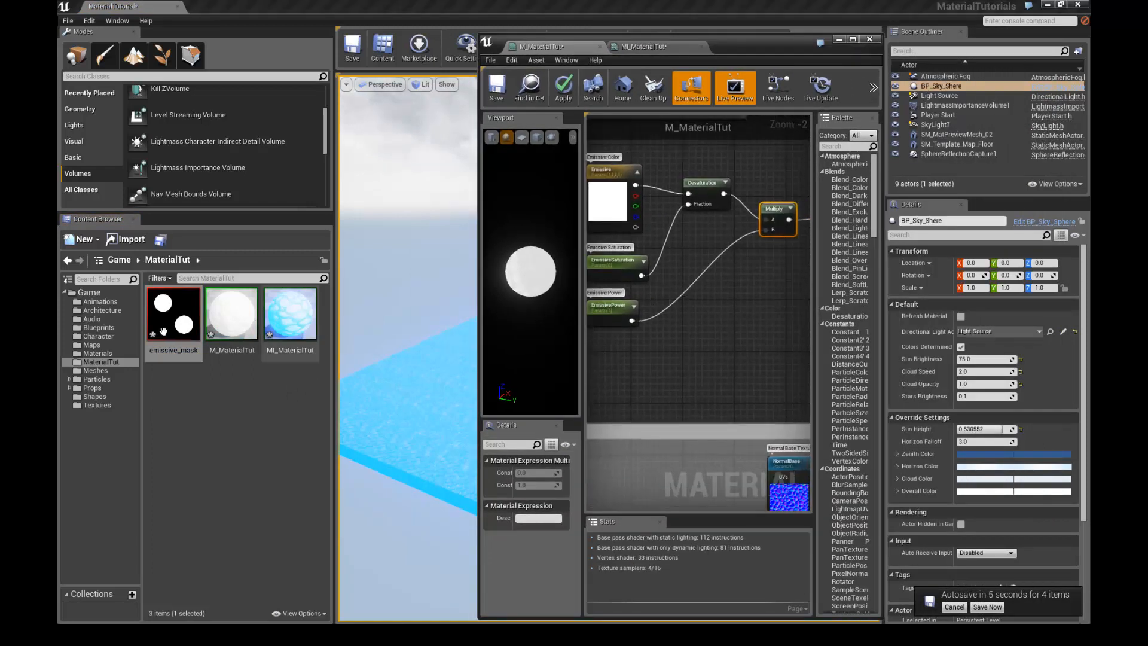
click(173, 317)
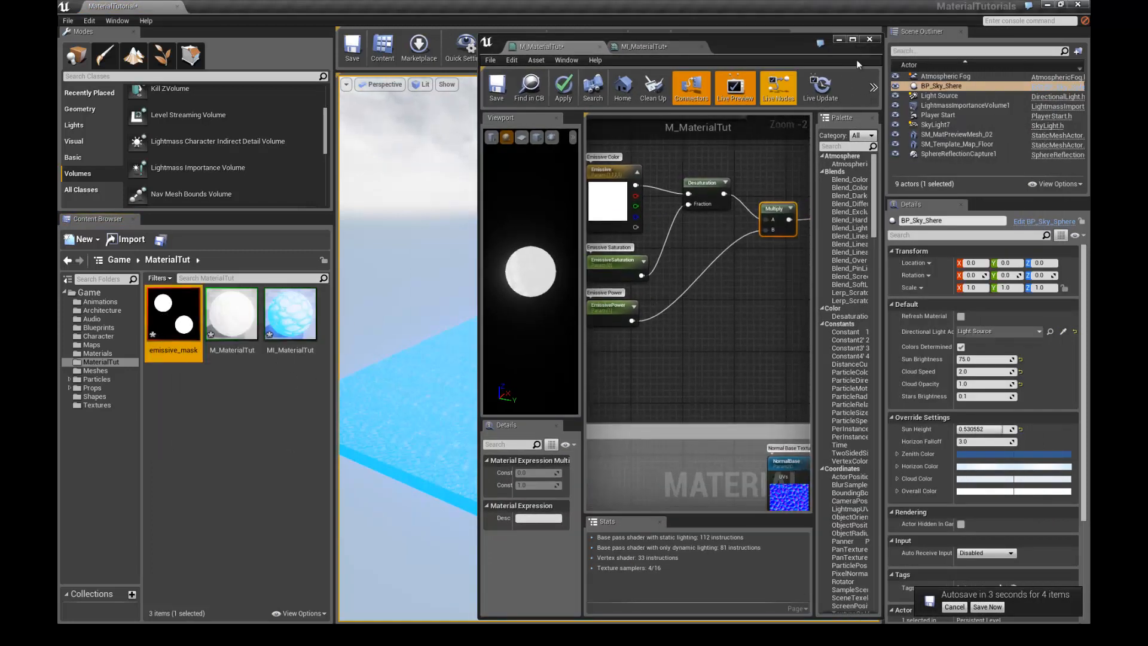
click(853, 39)
Add a TextureSampleParameter2D node with the emissive_mask texture below the emissive Multiply node and name it EmissiceMask
right_drag(495, 309, 625, 346)
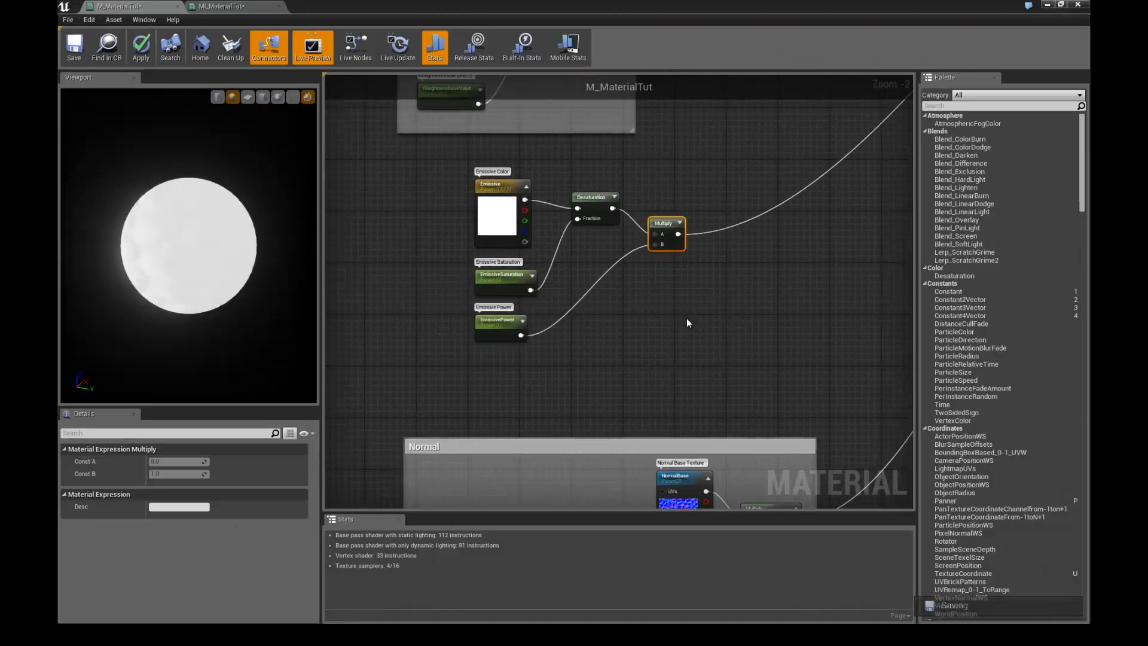
right_drag(637, 341, 624, 318)
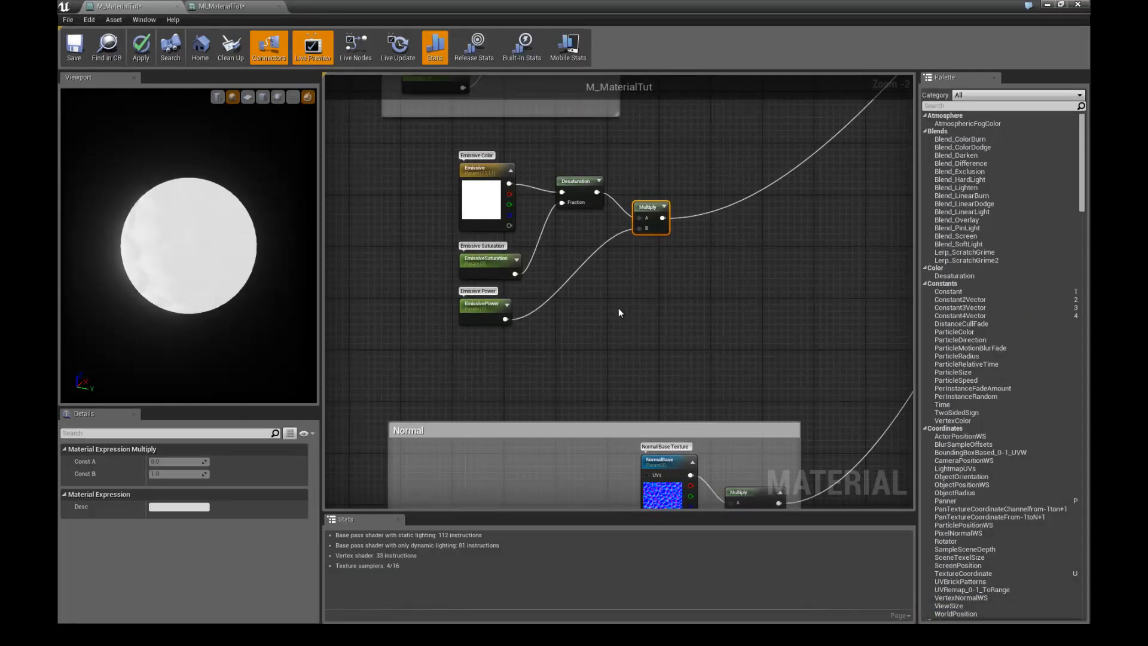
right_click(619, 307)
text(2d)
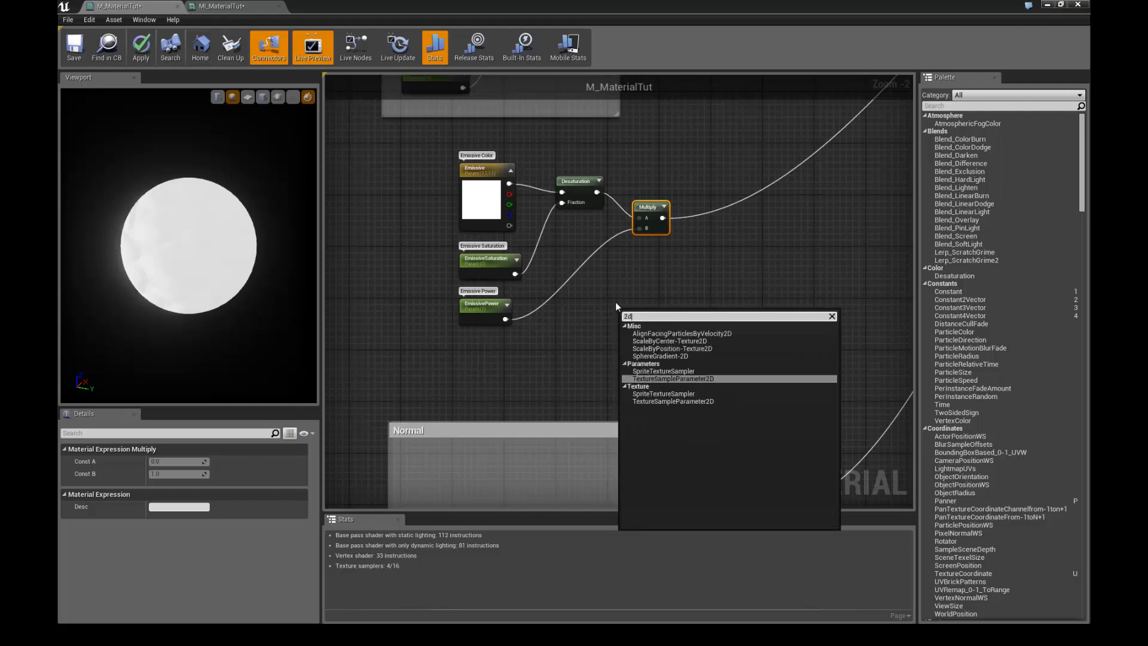
key(Return)
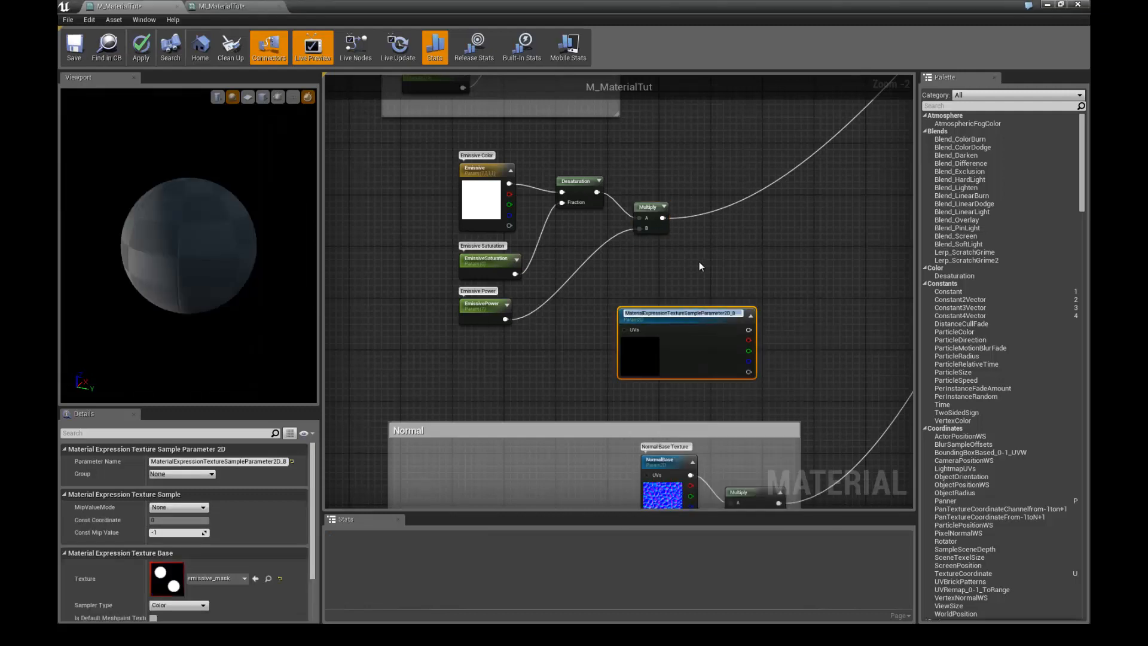
text(Emis)
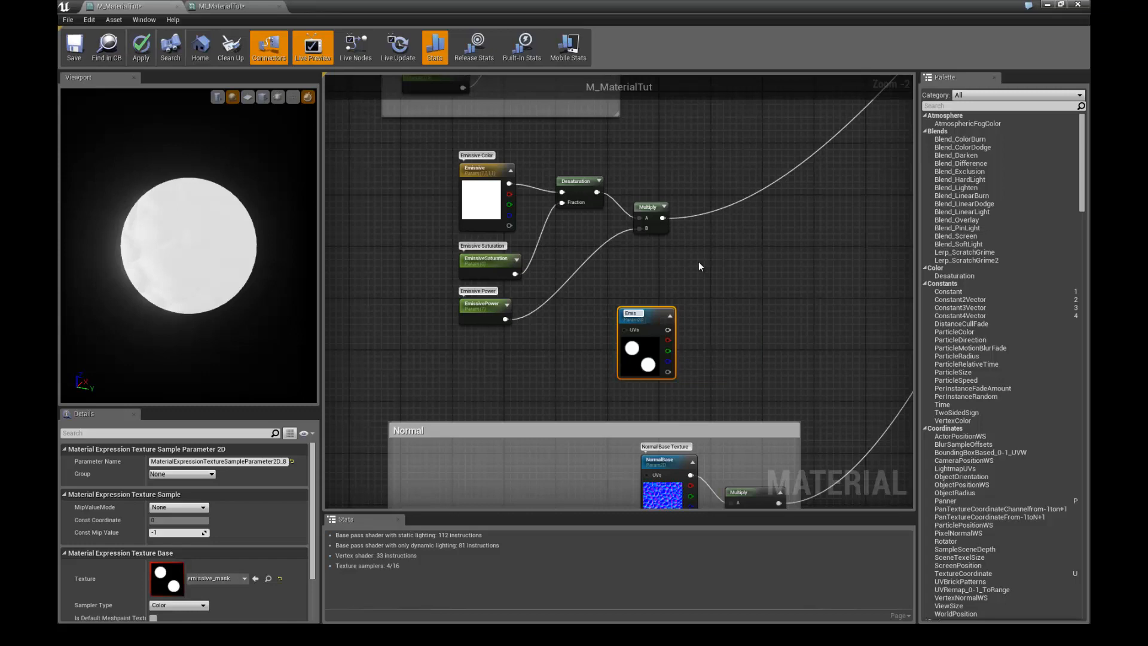
text(siceMask)
key(Return)
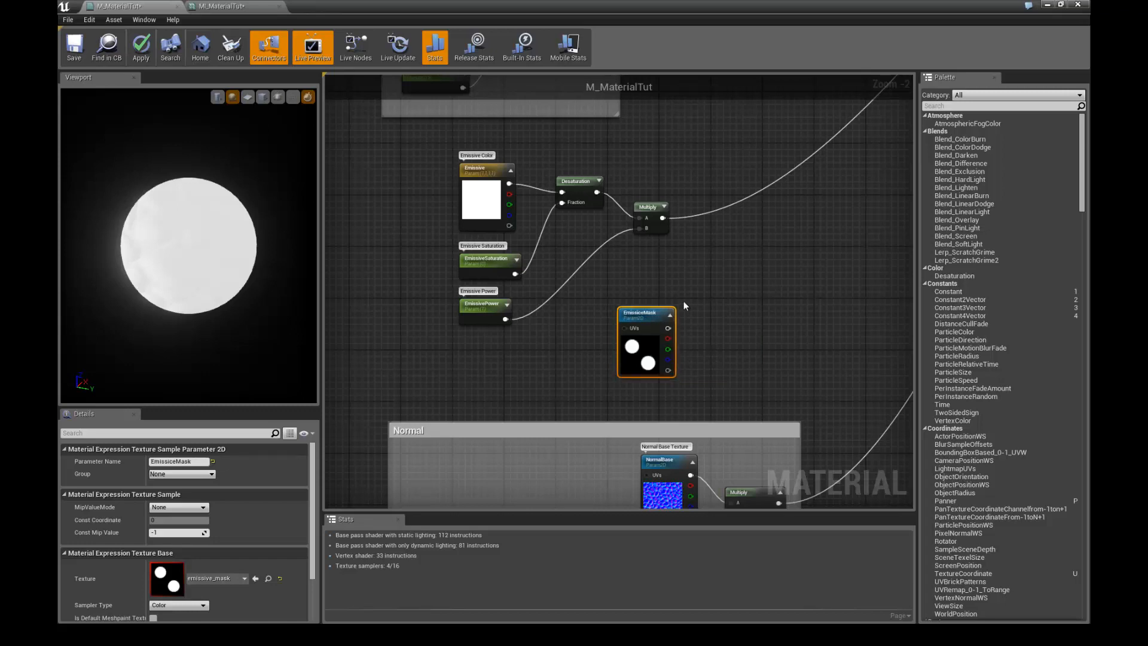
drag(652, 323, 628, 314)
Assign the mask parameter to the Emissive group and describe it as "Emissive Mask Show where to use light"
click(201, 475)
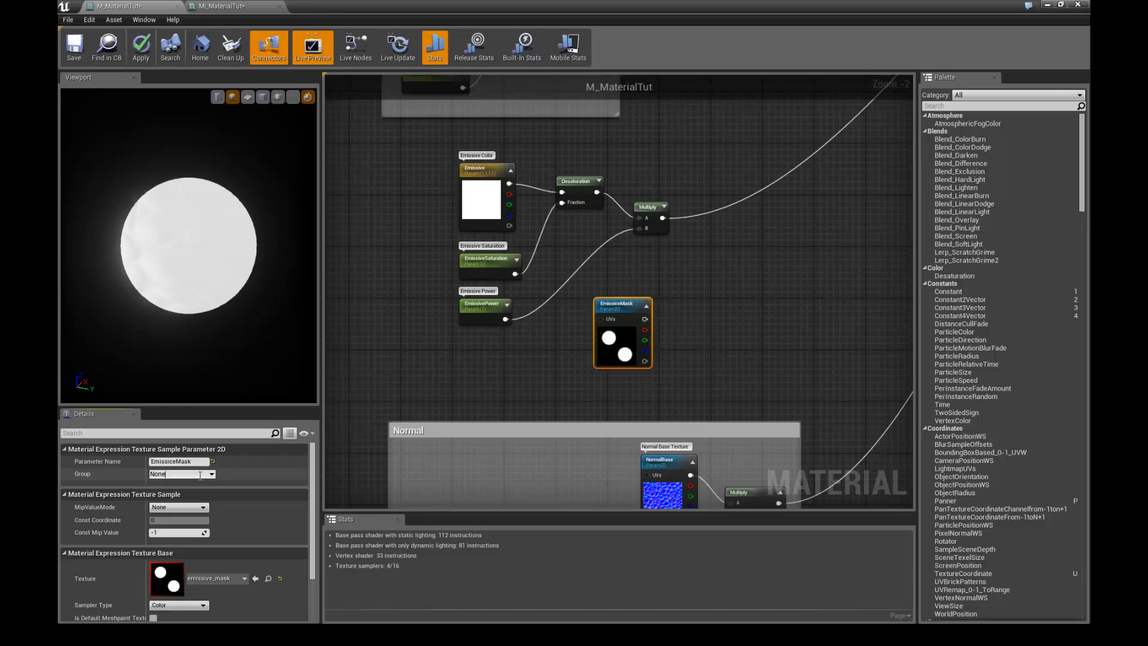
click(209, 474)
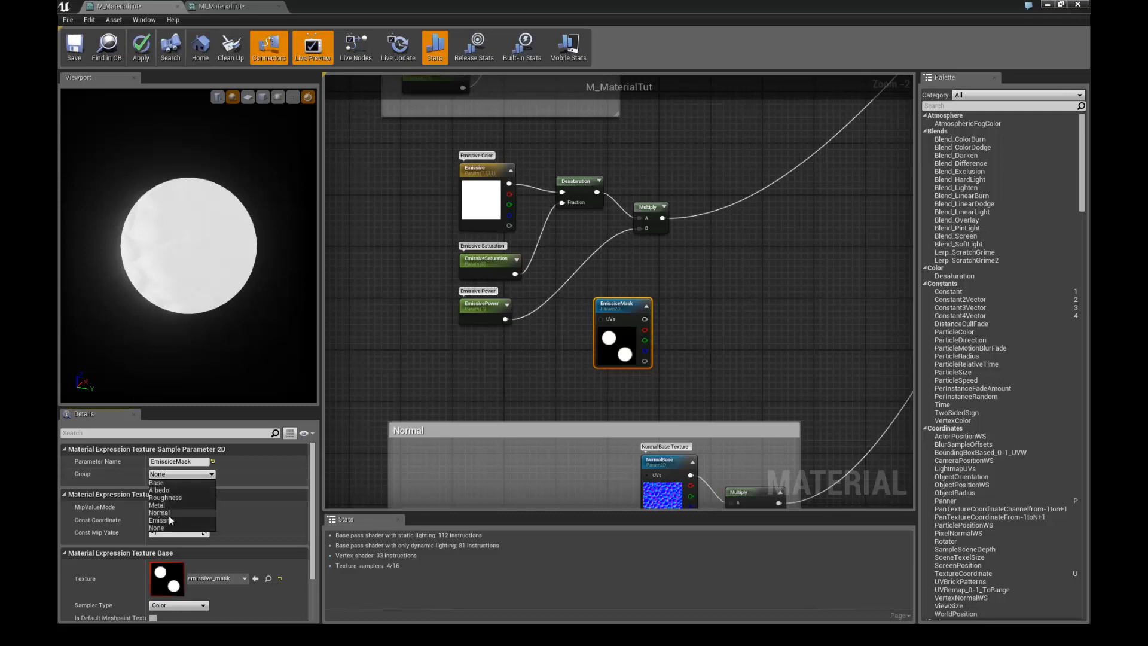
click(162, 520)
scroll(186, 610, down, 2)
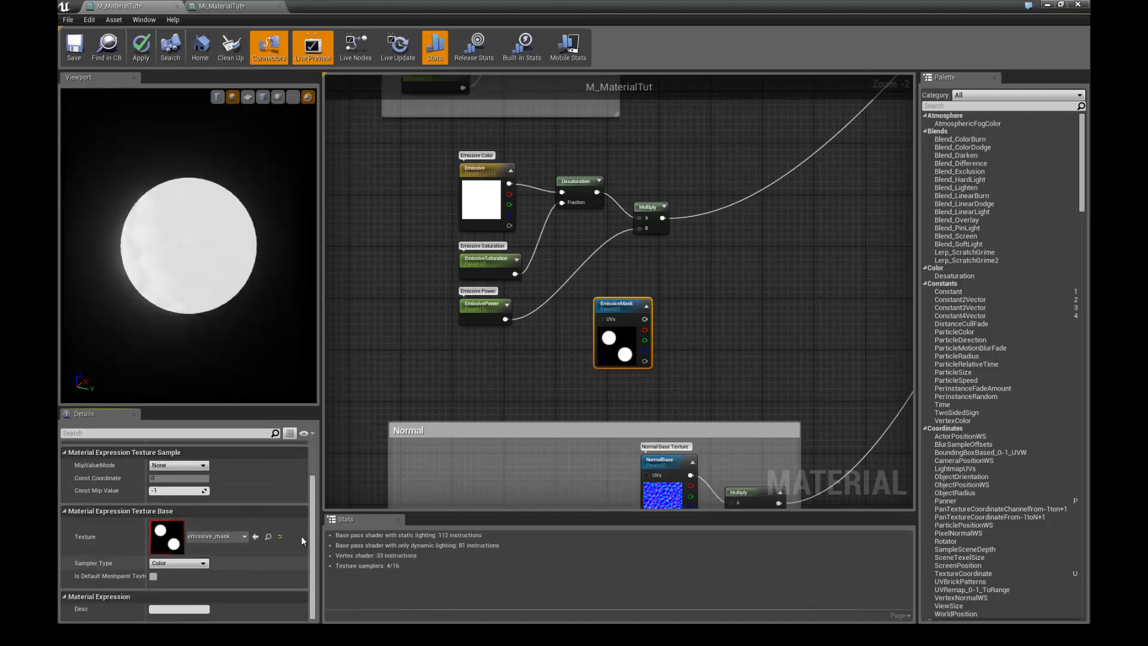
click(189, 608)
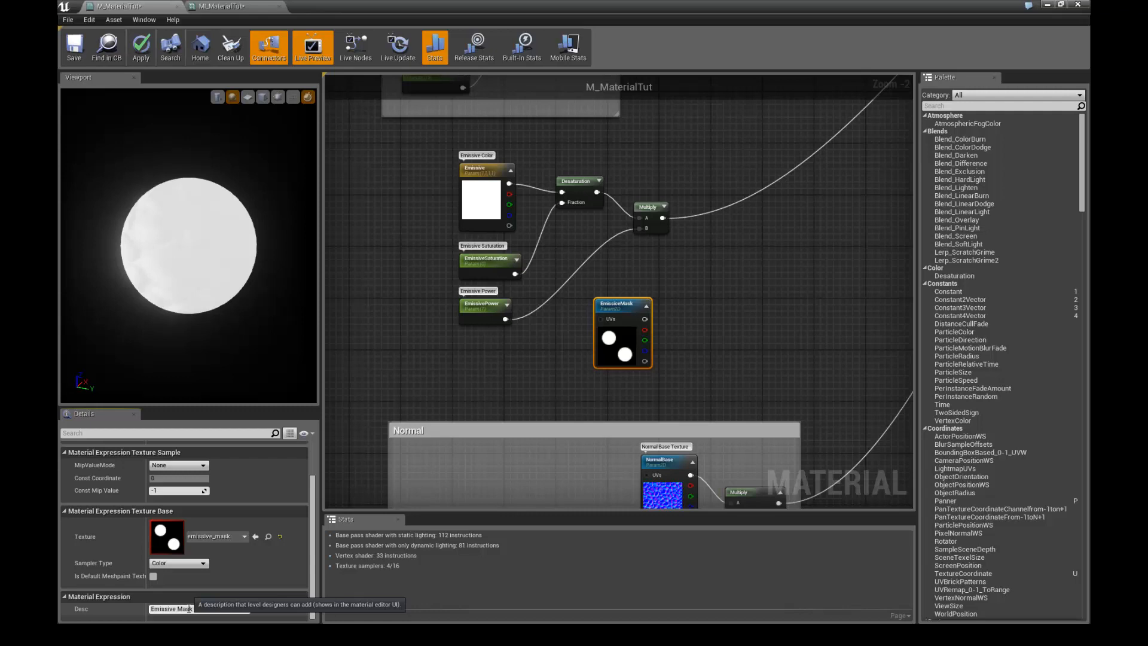
key(Return)
Nudge the emissive mask node slightly closer to the emissive power parameter
scroll(645, 374, up, 2)
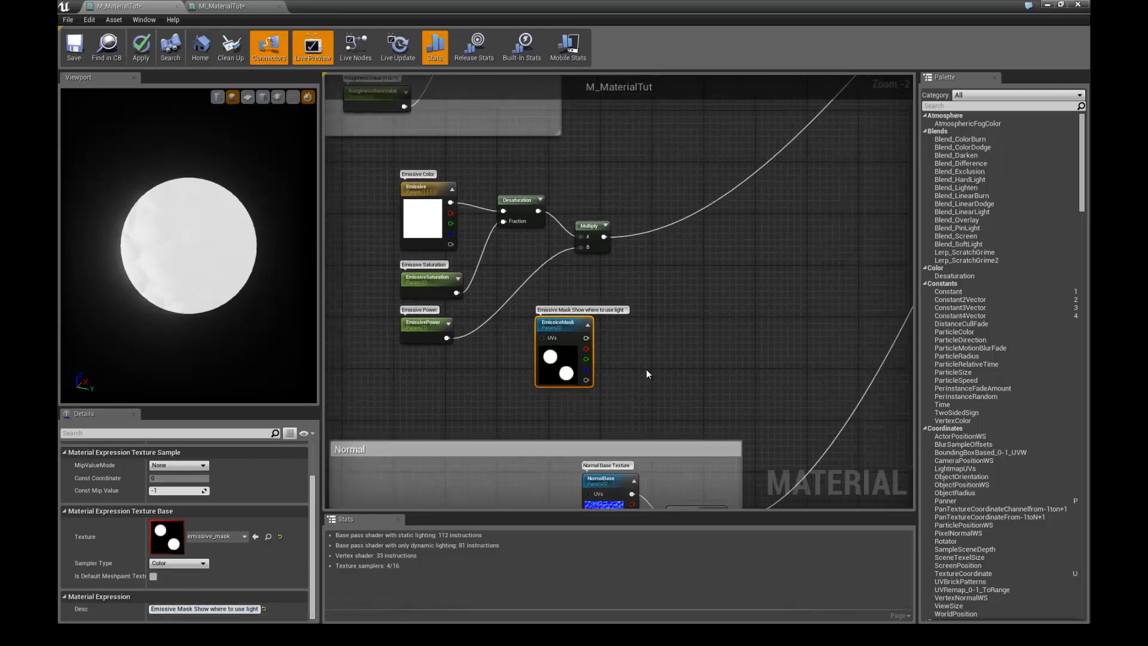
right_drag(454, 331, 508, 352)
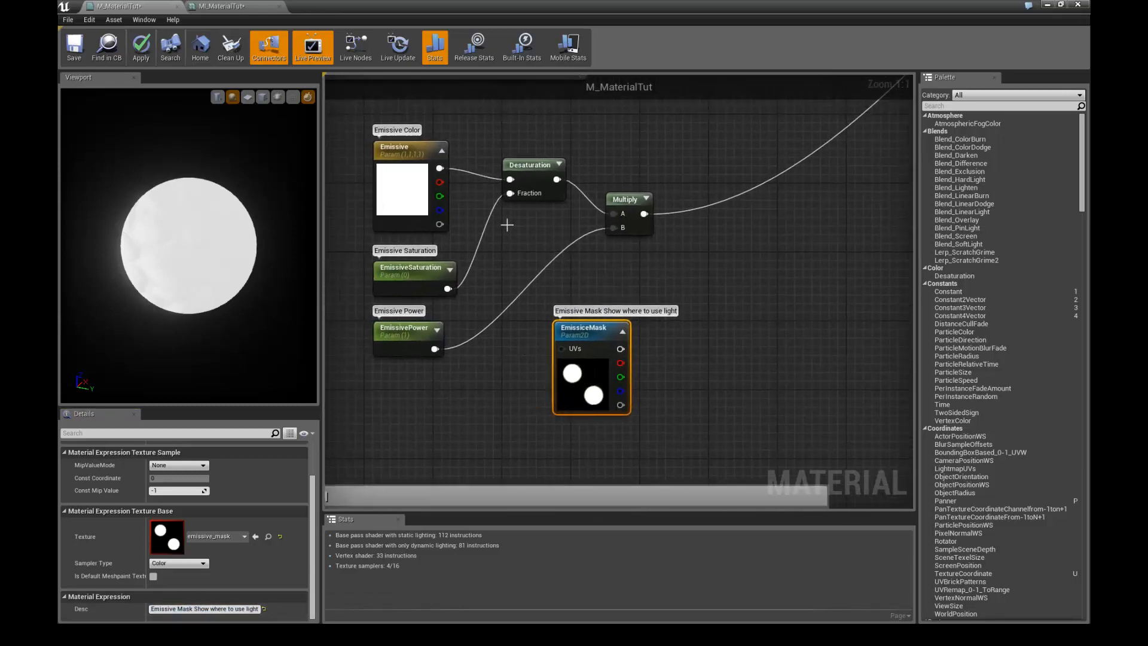
drag(589, 322, 572, 330)
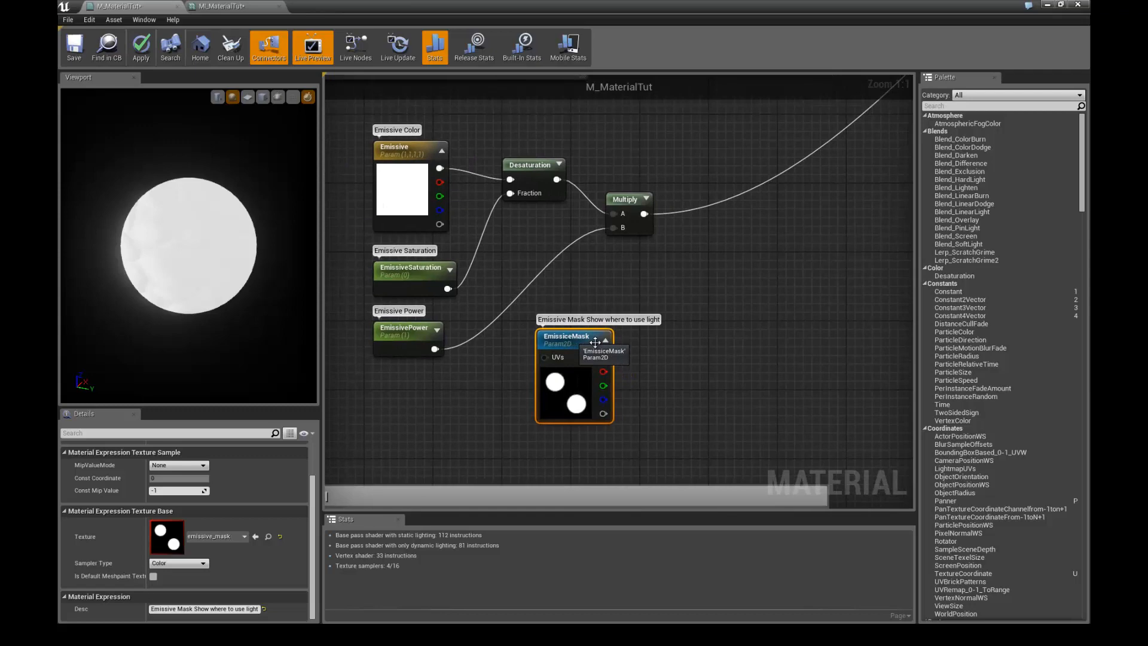
Add a second Multiply node above and right of the mask and transfer the first Multiply's outgoing connection to its output
click(728, 263)
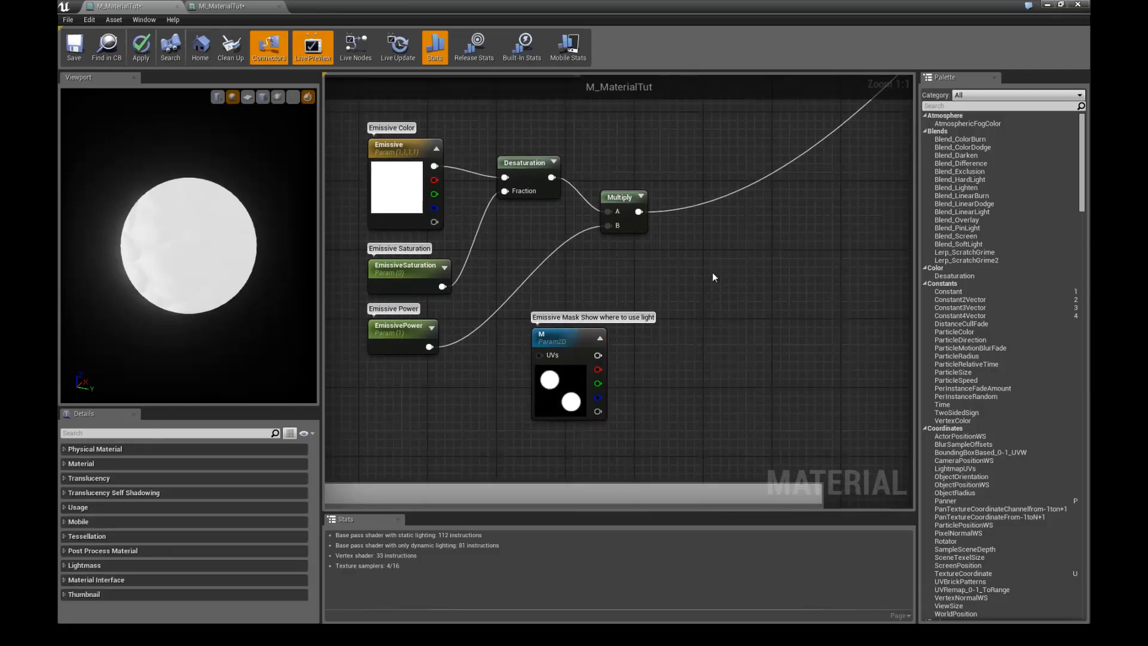
click(712, 272)
drag(723, 274, 689, 273)
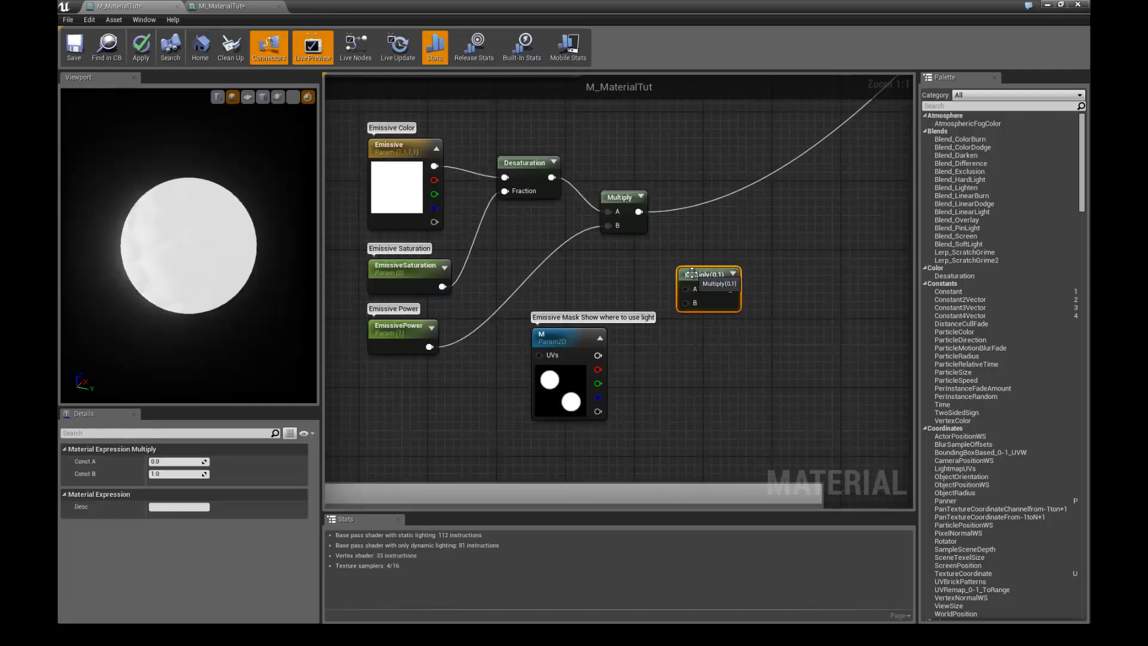
ctrl+drag(638, 212, 731, 289)
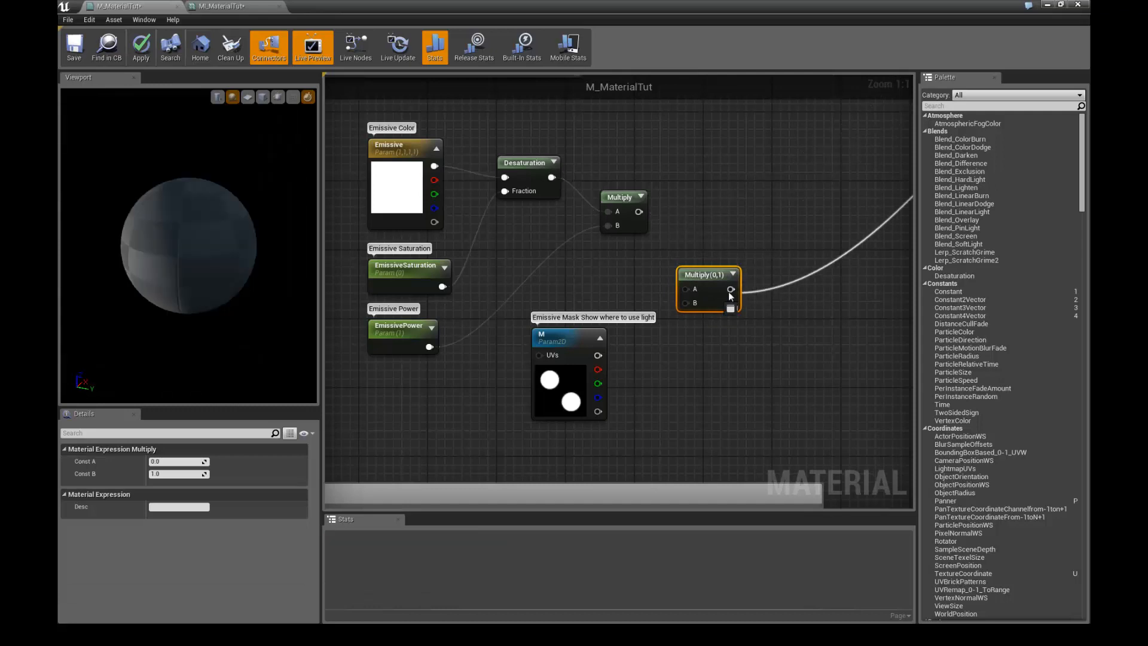
Feed the first Multiply's output into the new Multiply's A and the emissive mask texture's RGB output into its B
drag(668, 265, 686, 289)
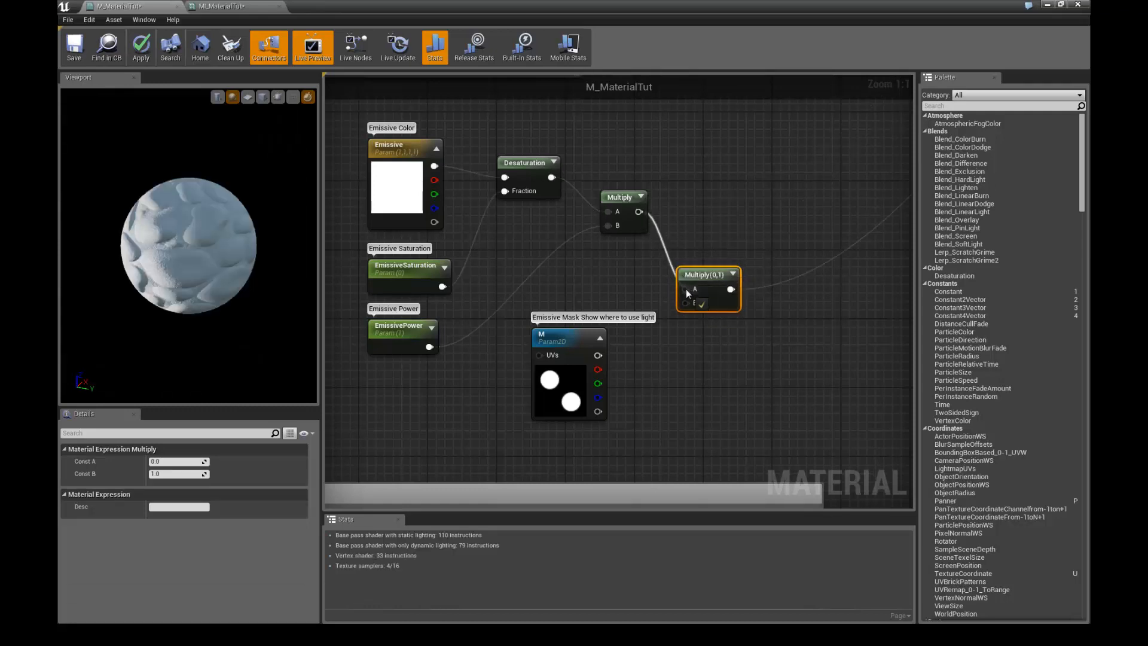
drag(597, 355, 685, 302)
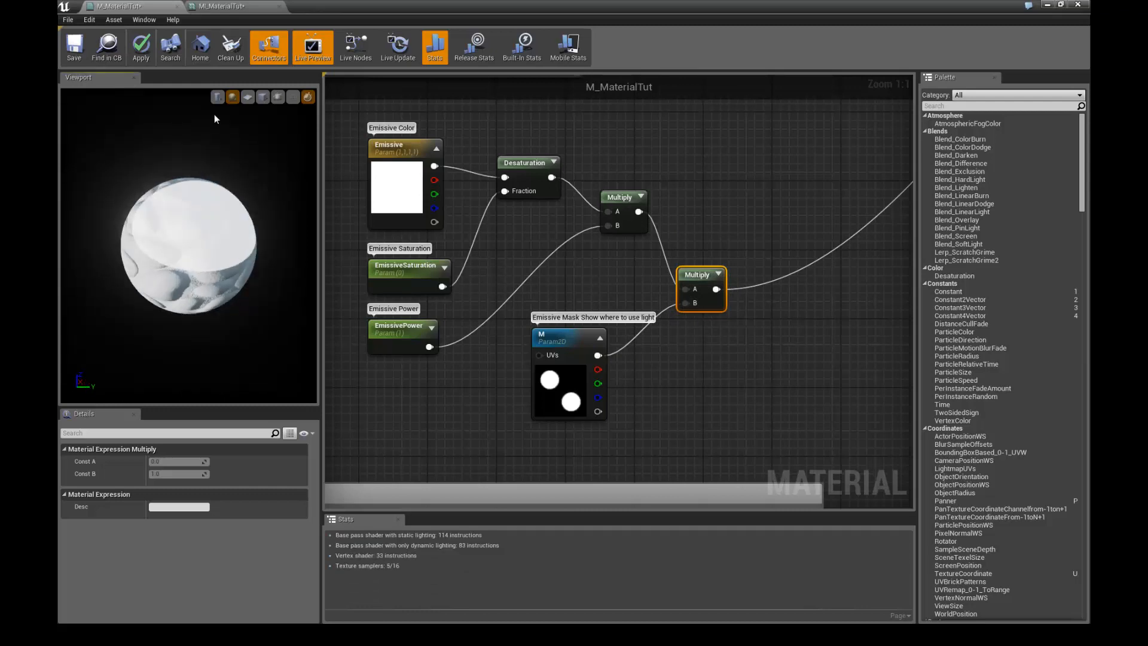
Preview the material on a plane facing the camera, nudge the emissive mask node, and apply the changes to M_MaterialTut
click(248, 97)
drag(225, 224, 114, 238)
scroll(204, 245, up, 3)
drag(562, 336, 553, 345)
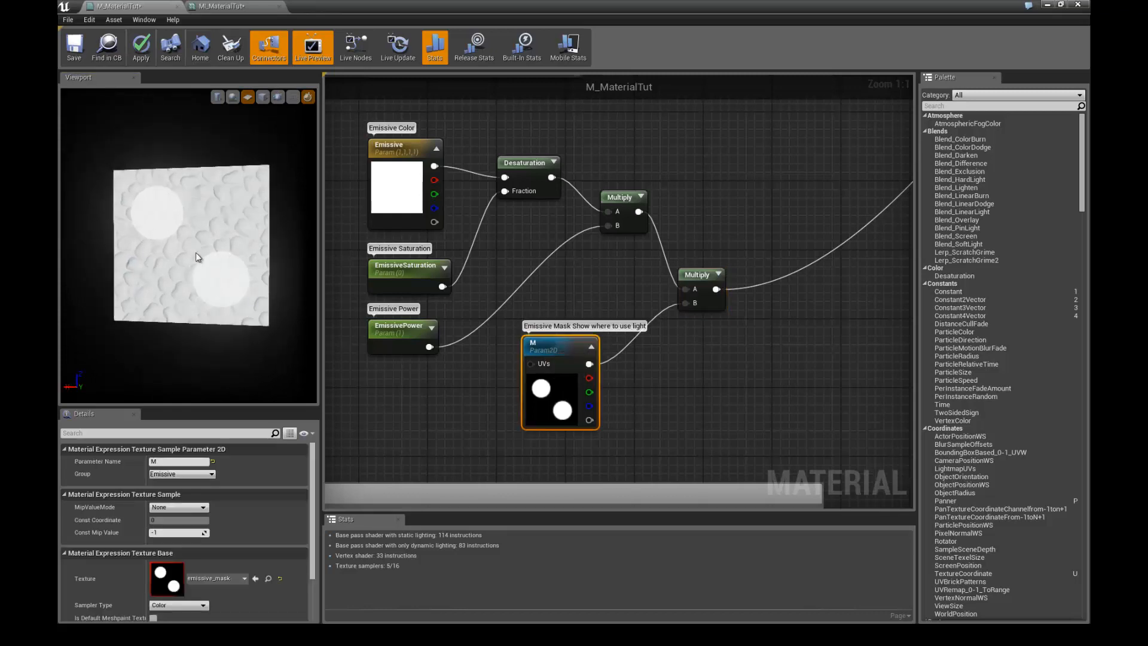
drag(196, 257, 222, 253)
click(140, 57)
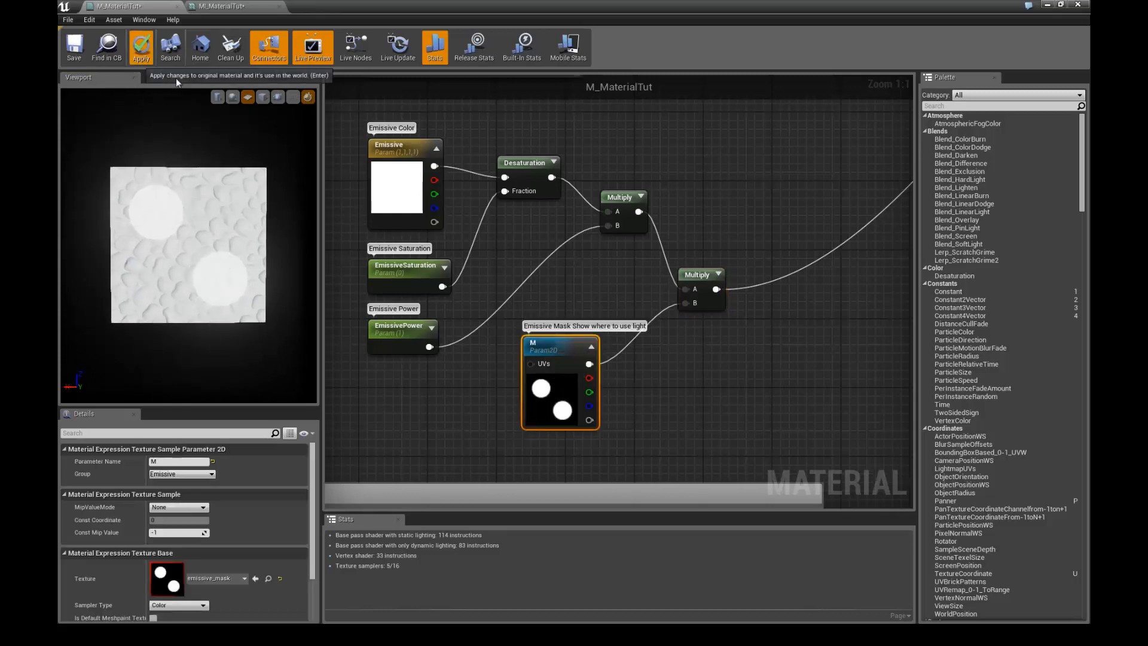
Show MI_MaterialTut in a smaller window over the full-screen level view and raise its EmissivePower to about 44.54
click(239, 6)
drag(340, 8, 854, 65)
right_drag(561, 209, 561, 209)
key(F11)
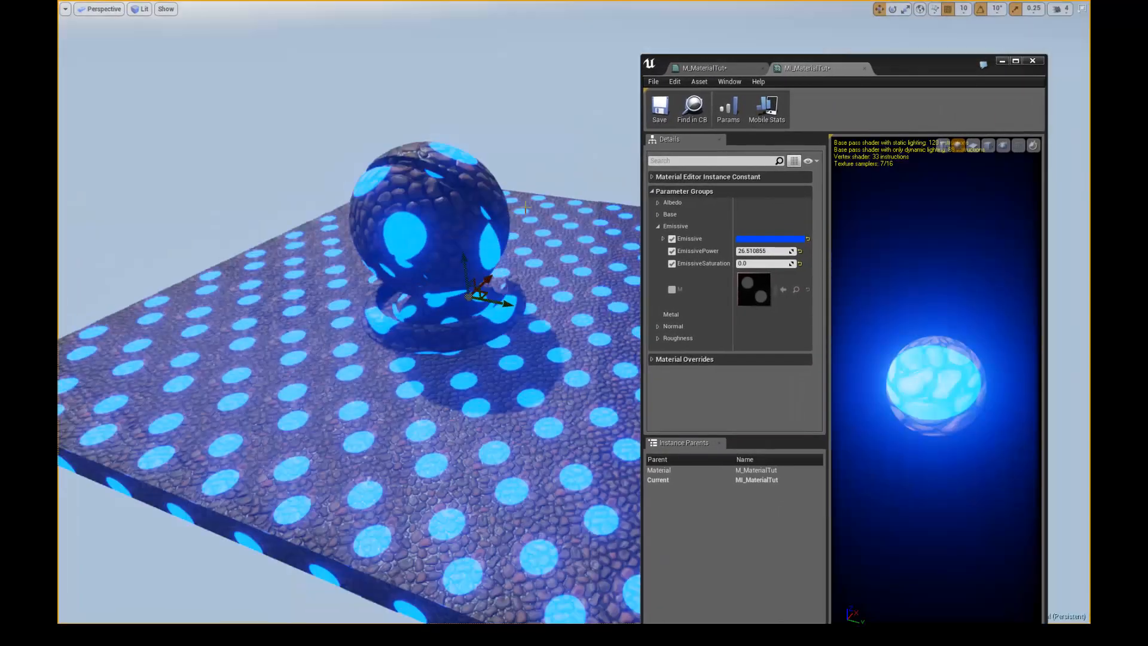
alt+drag(586, 124, 533, 112)
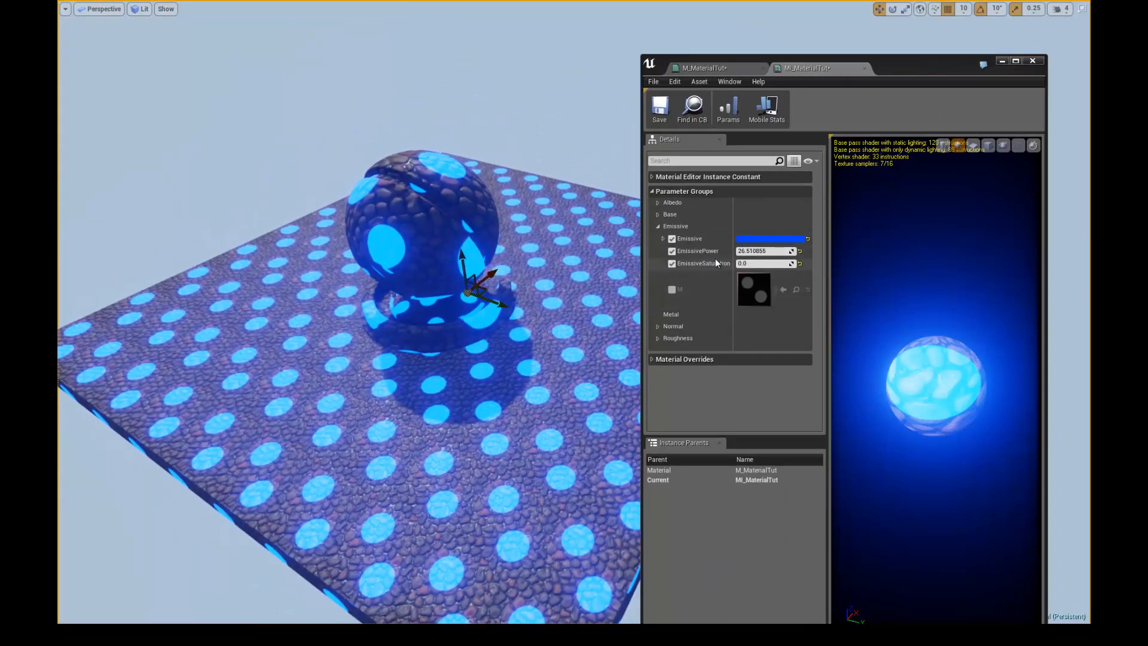
mouse_move(777, 251)
mouse_down()
mouse_move(804, 251)
mouse_move(781, 254)
mouse_up()
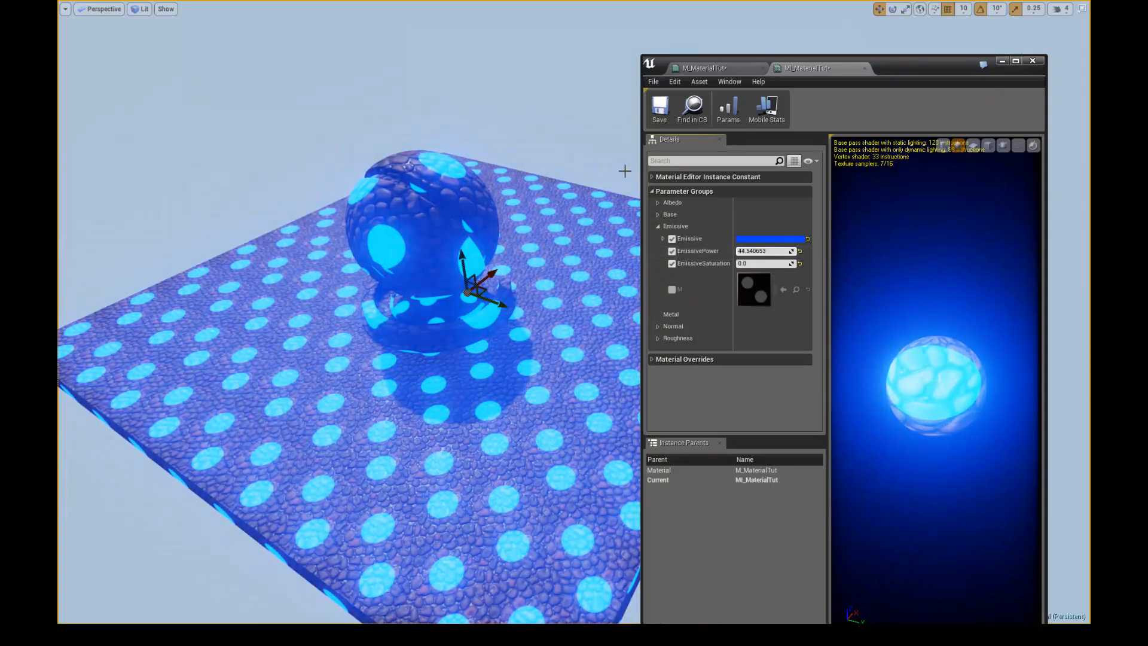
alt+drag(623, 169, 371, 160)
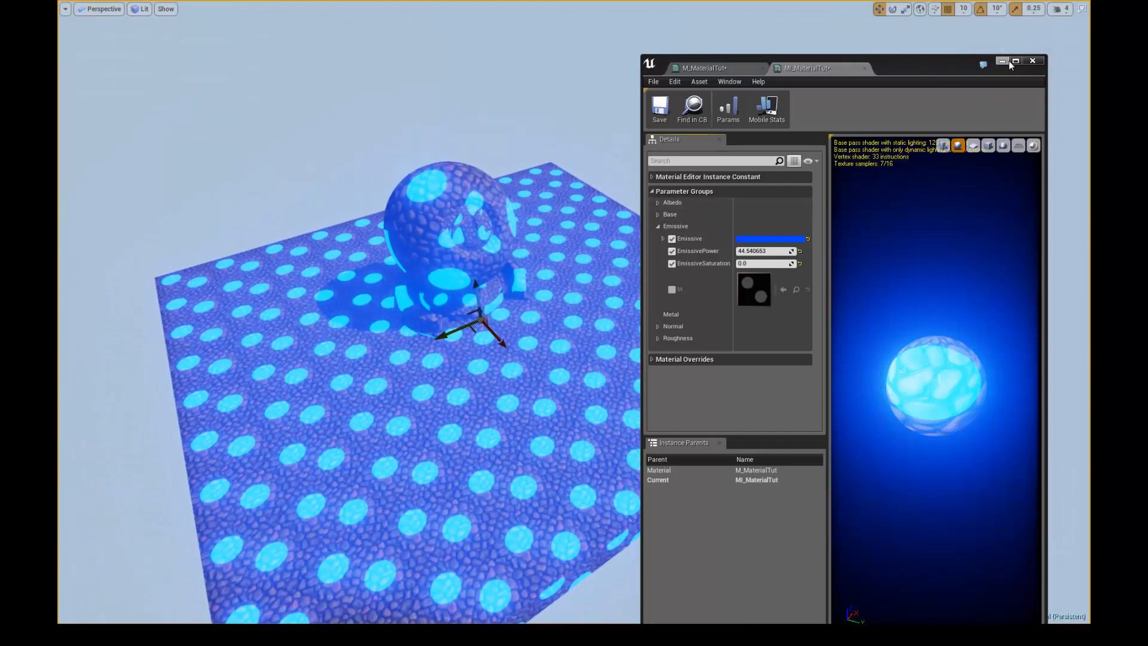
Collapse the Emissive parameter group and examine the switches in the Base group
click(658, 226)
click(658, 214)
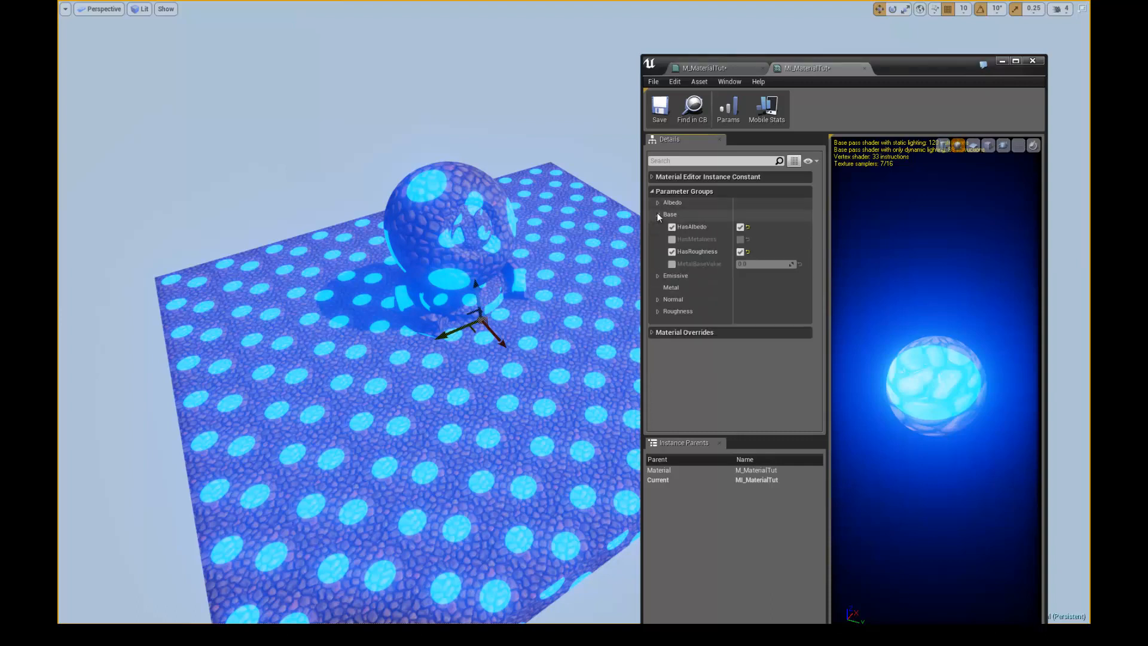
click(658, 214)
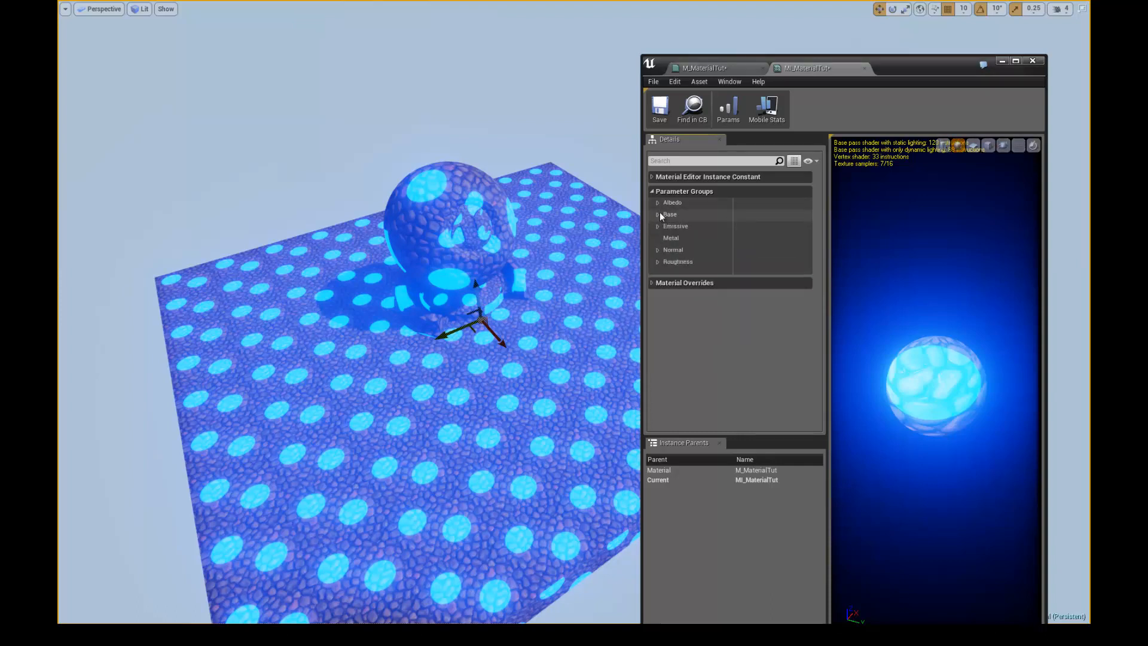
click(657, 215)
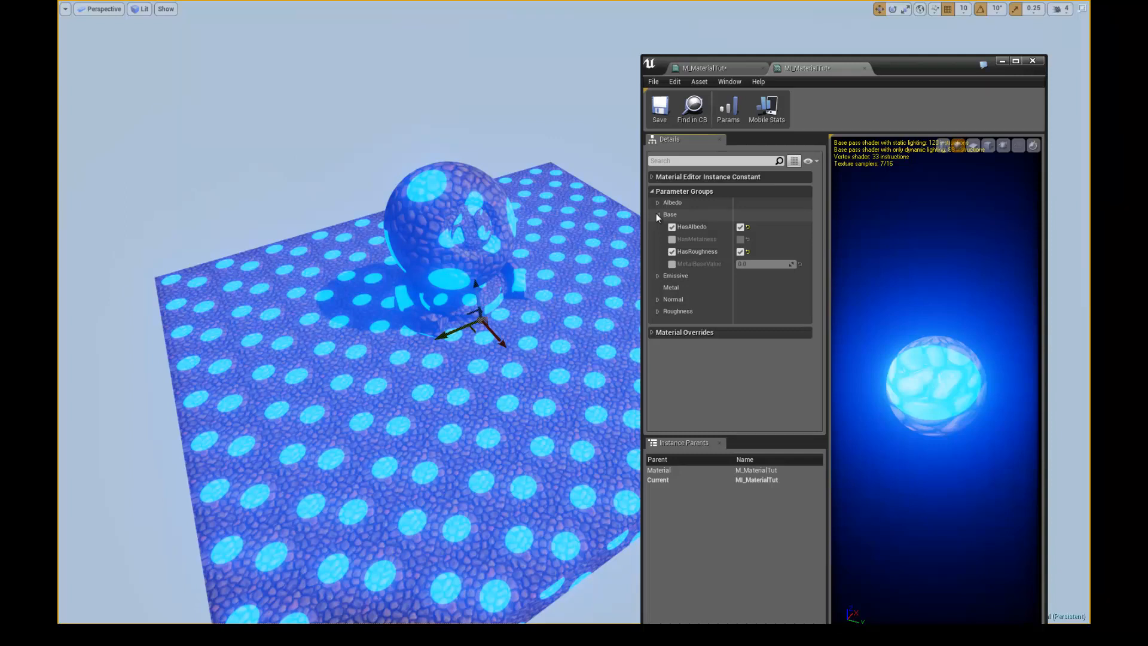
Return to the maximized M_MaterialTut graph and enclose all the emissive nodes in a comment box titled Emissive
drag(925, 72, 824, 67)
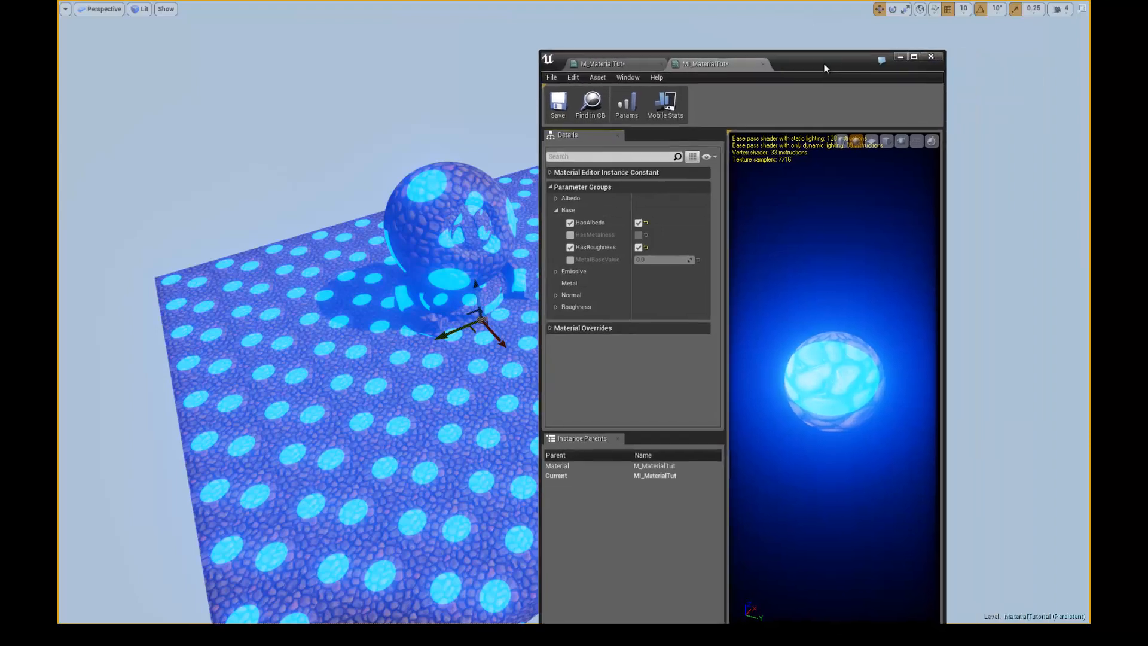
click(913, 57)
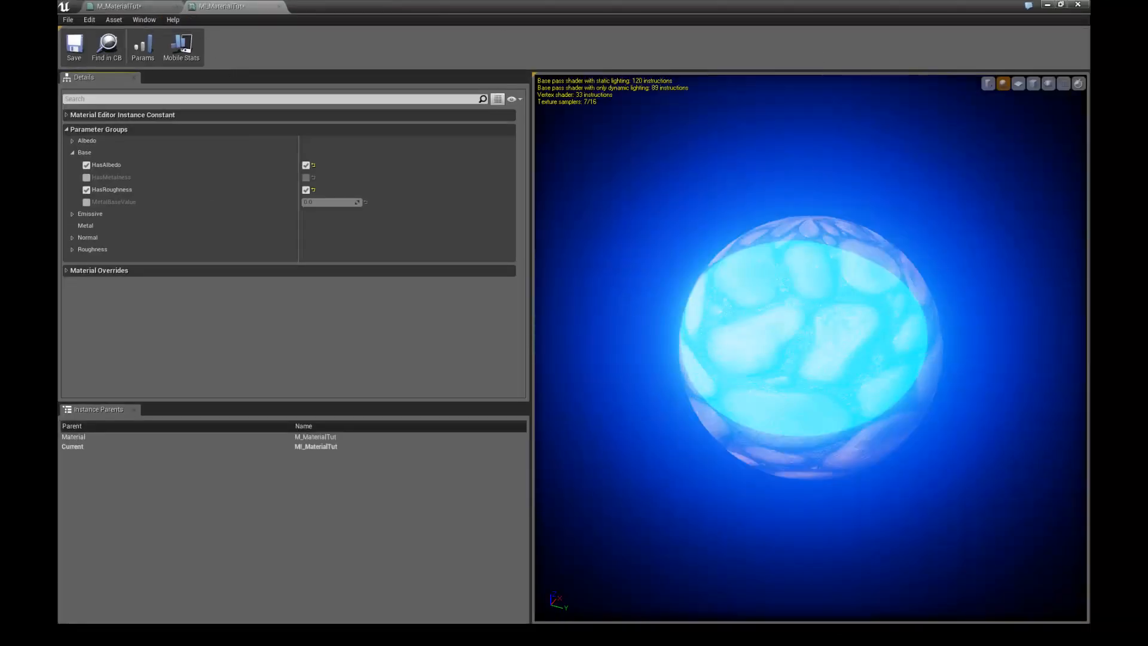
click(120, 6)
scroll(538, 287, down, 5)
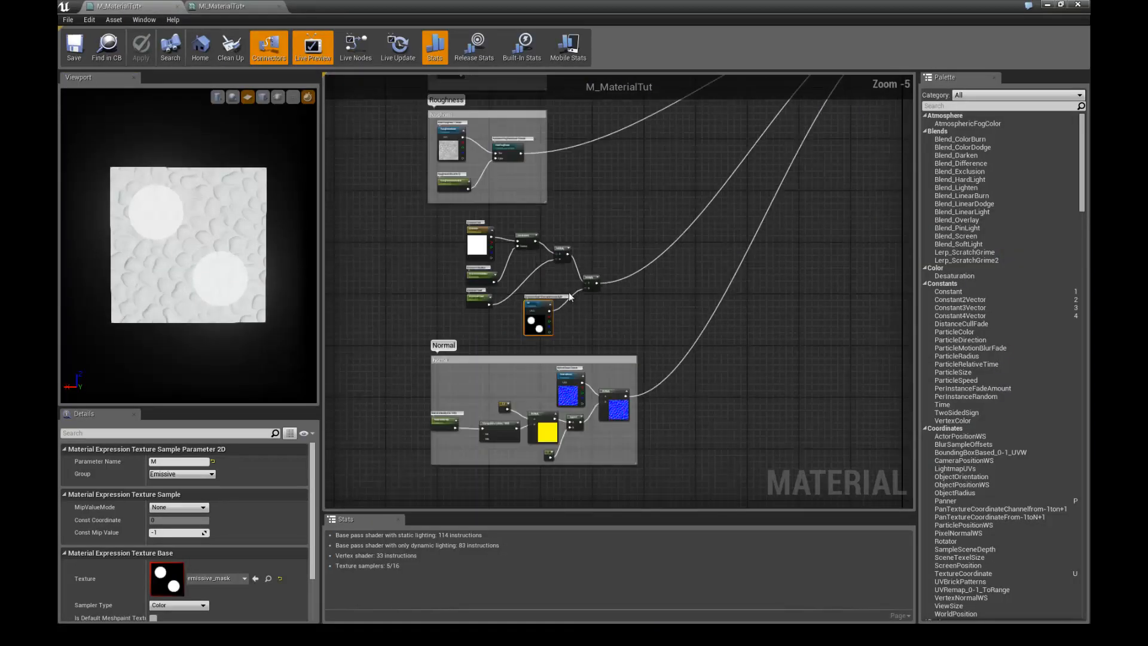
drag(457, 232, 608, 328)
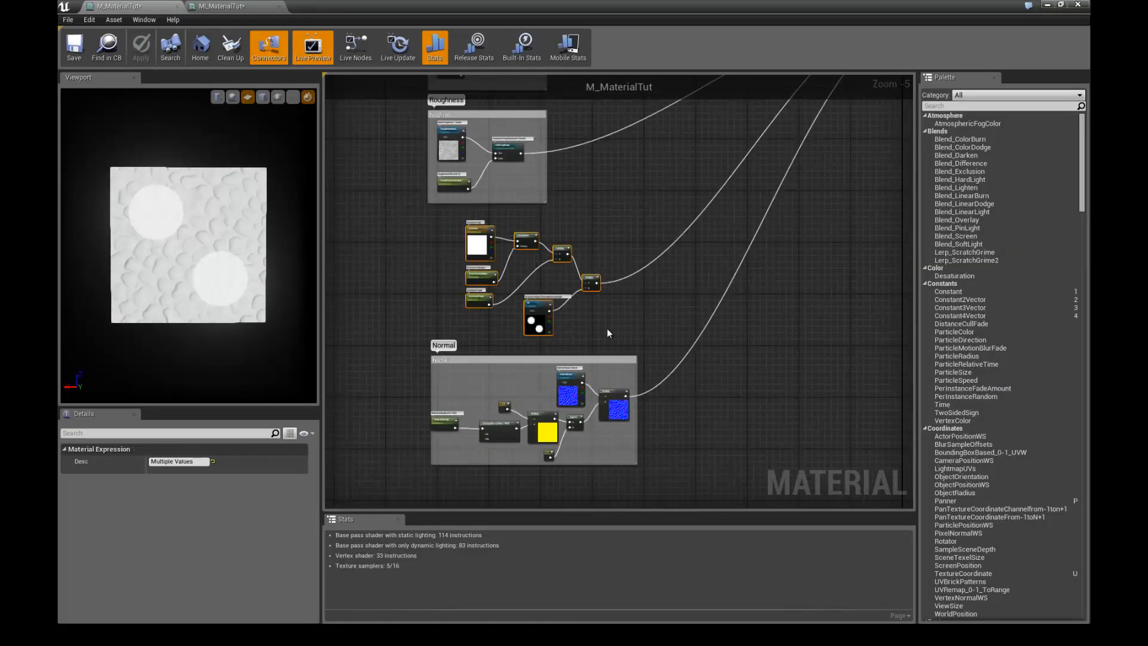
text(cEmissive)
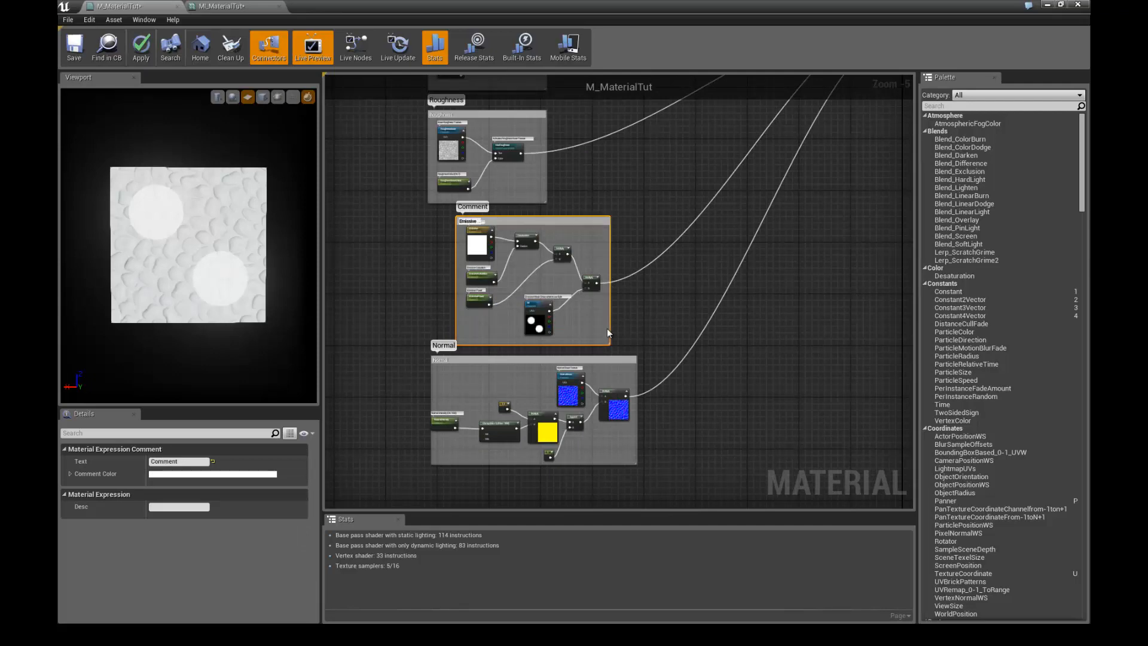
key(Return)
Move the Normal comment group further down to leave more space below the Emissive group
right_drag(652, 316, 675, 270)
scroll(449, 311, up, 3)
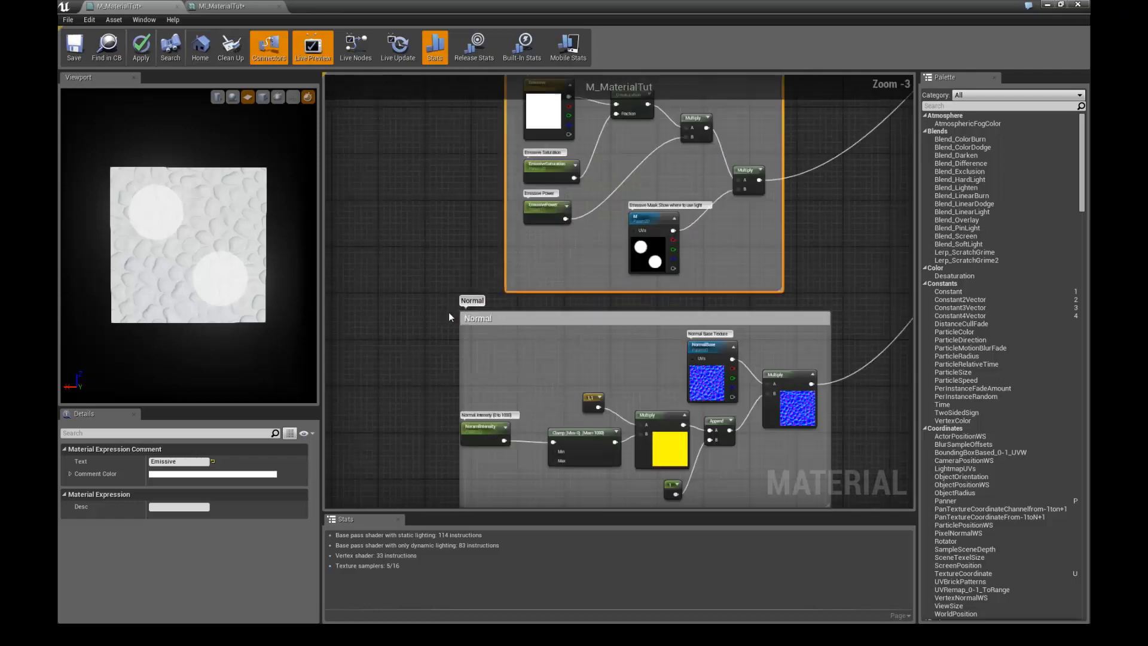
drag(499, 321, 490, 491)
right_drag(496, 397, 480, 212)
scroll(488, 290, down, 5)
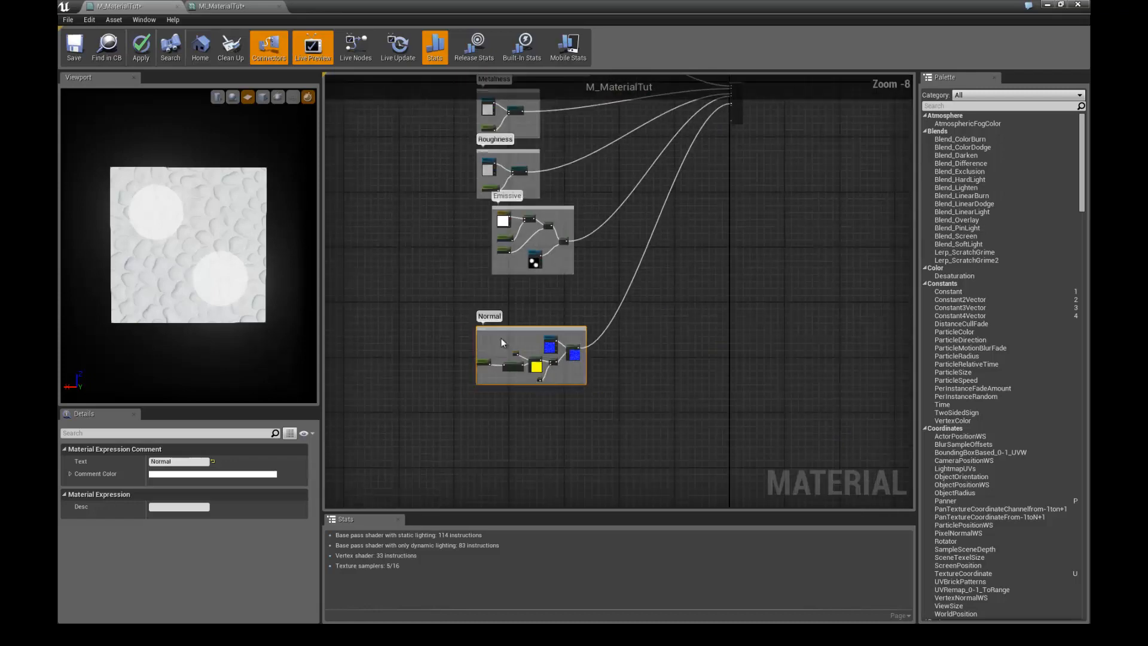
Move the Emissive comment group down and left so its left edge lines up with the Roughness group
scroll(500, 323, up, 2)
right_drag(497, 280, 498, 385)
scroll(498, 386, up, 2)
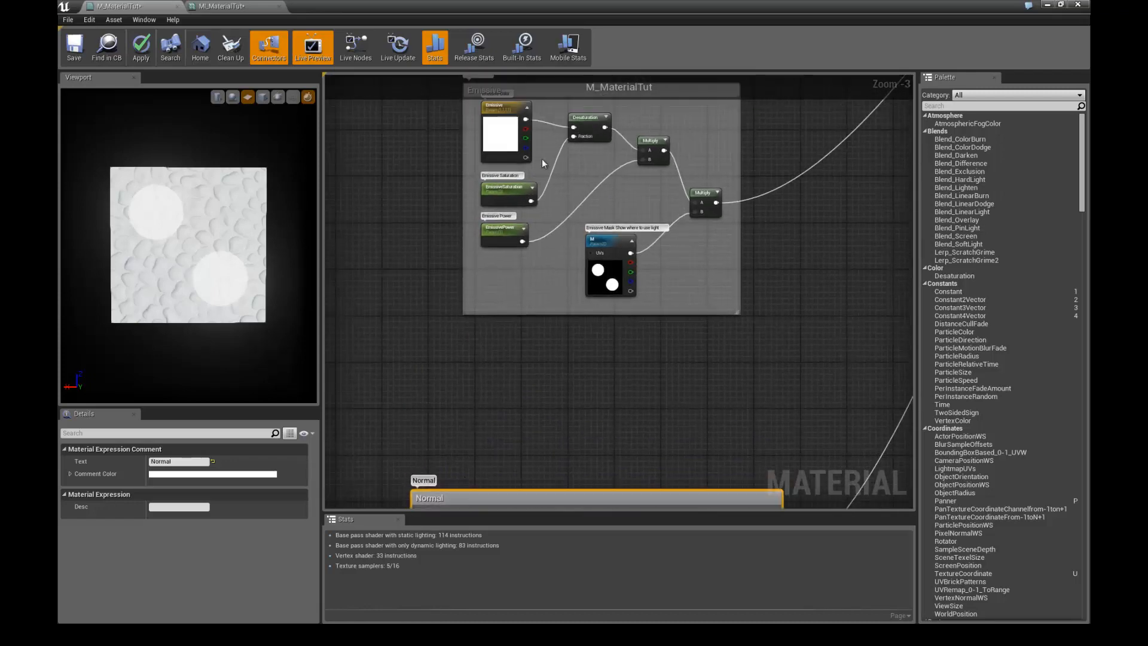
right_drag(542, 159, 526, 209)
drag(528, 145, 478, 199)
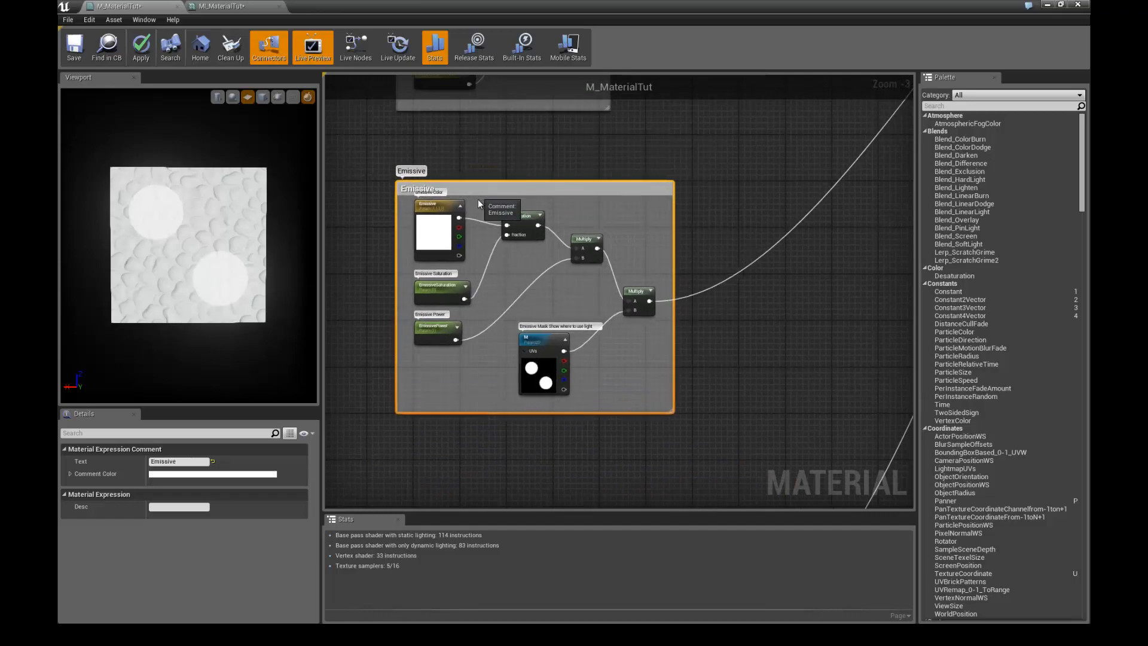
scroll(499, 133, up, 1)
scroll(494, 131, up, 1)
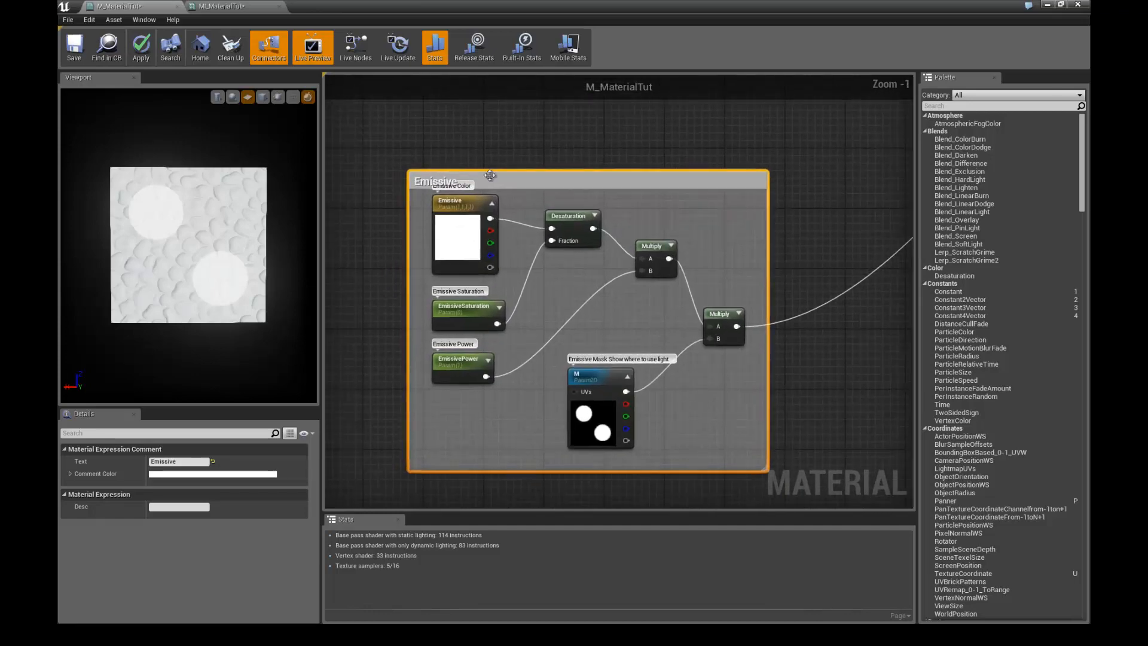
Shift the Emissive, EmissiveSaturation and EmissivePower parameter nodes down together, clear of the comment box title
drag(421, 216, 482, 397)
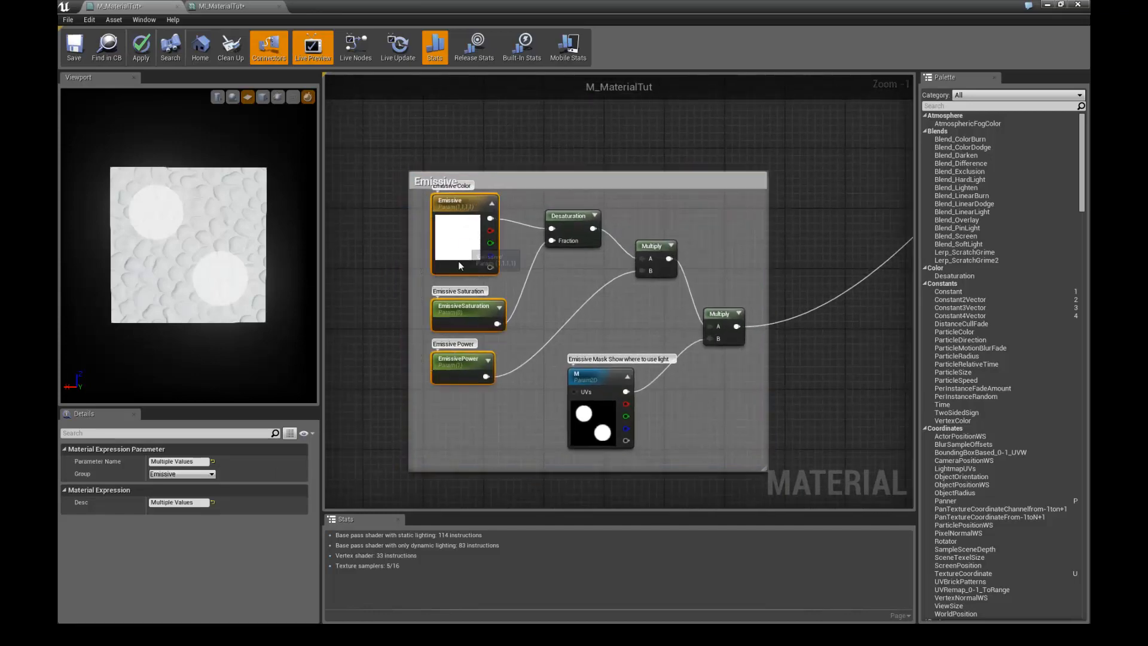
drag(461, 266, 457, 281)
click(500, 147)
Try a black default color on the Emissive parameter and restore it to white
double_click(460, 254)
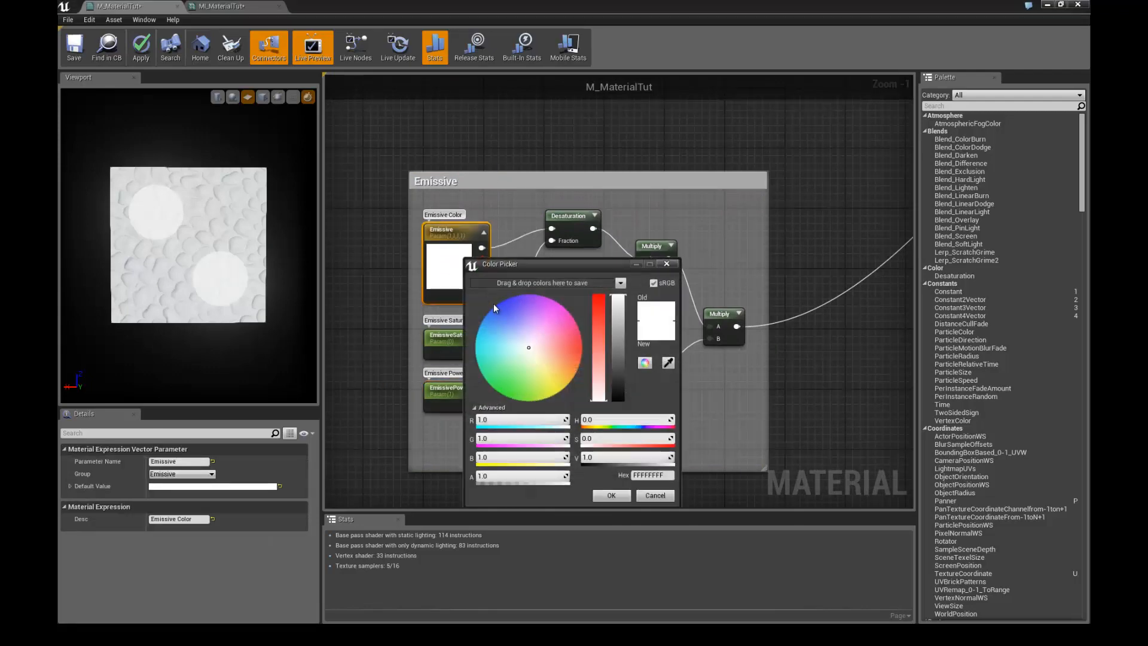
drag(618, 311, 616, 443)
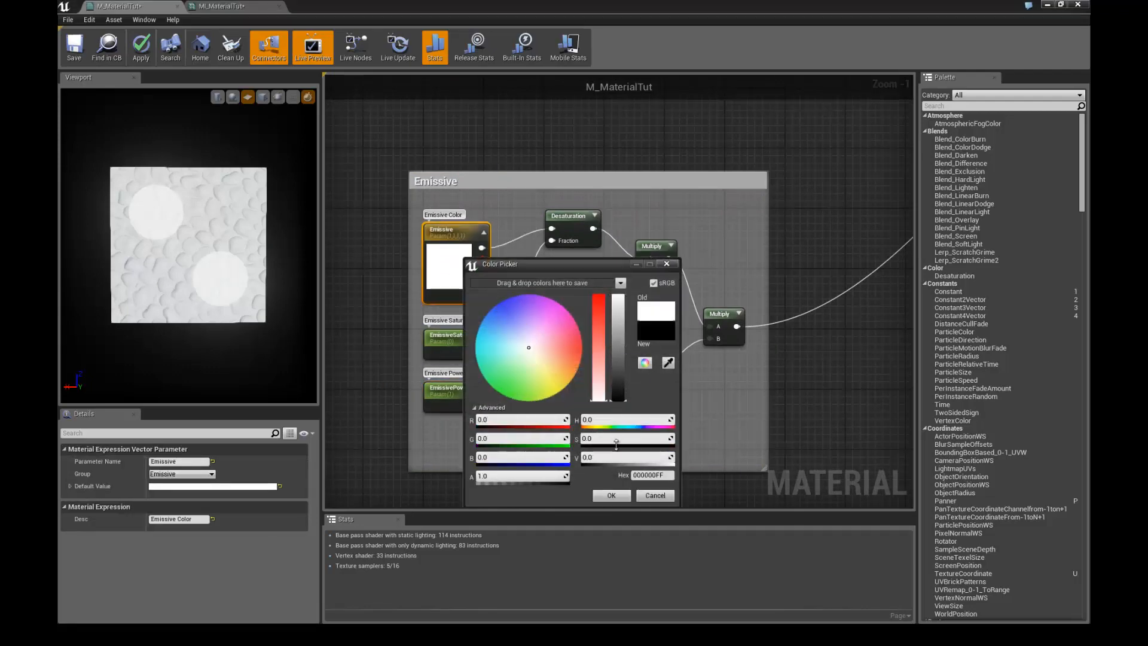
click(611, 495)
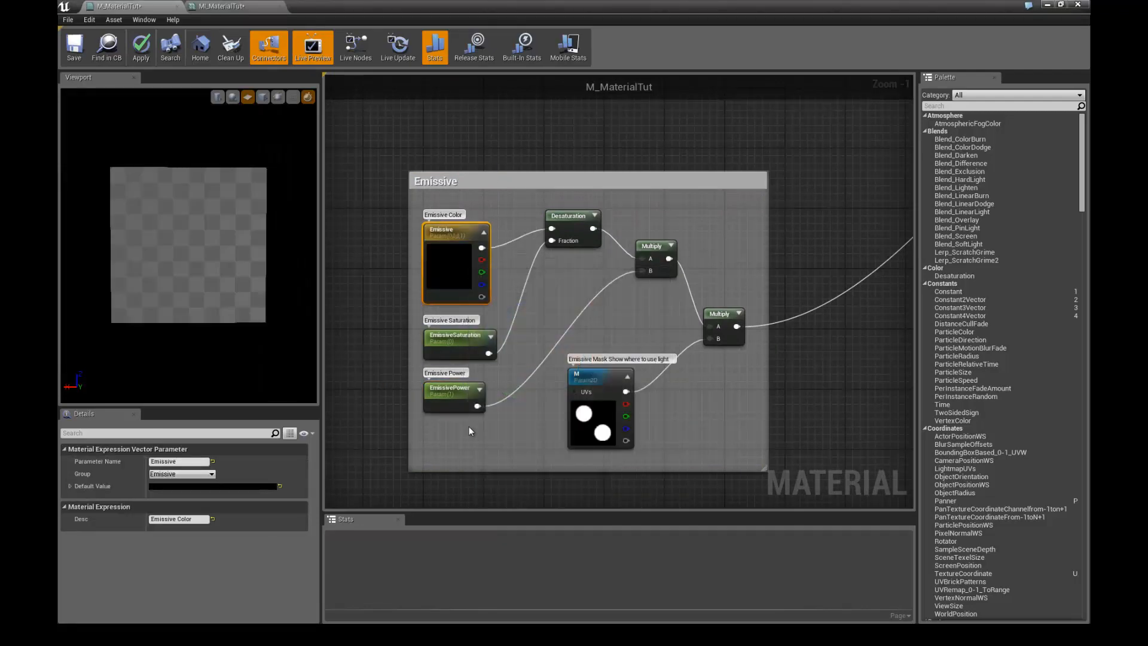
double_click(448, 281)
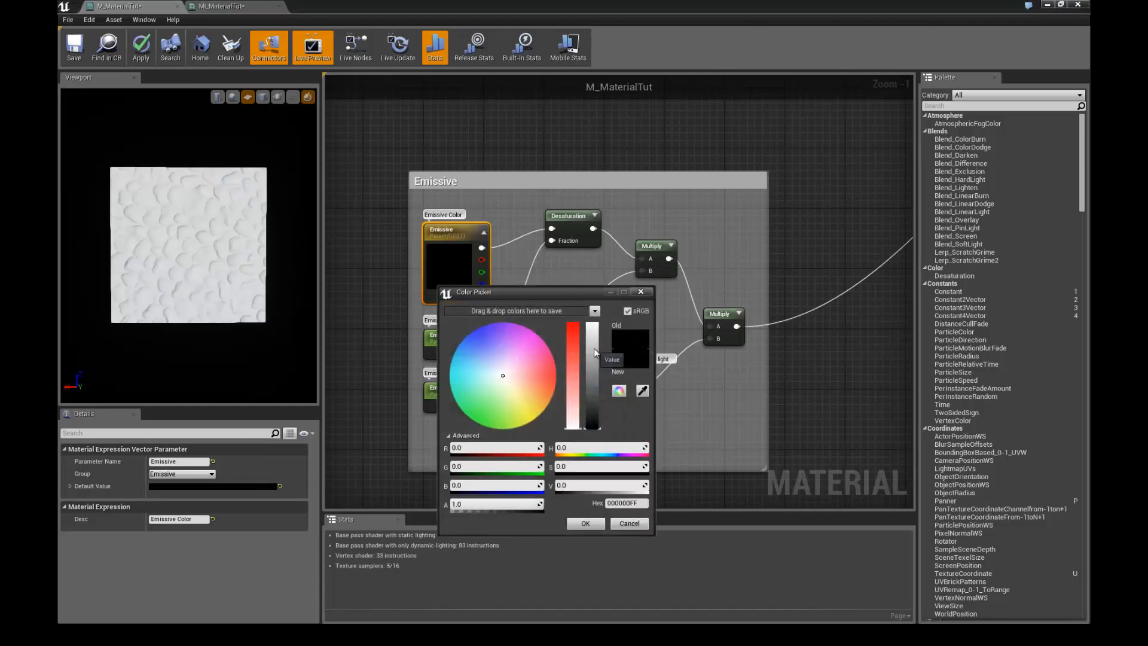
drag(594, 348, 594, 322)
click(437, 430)
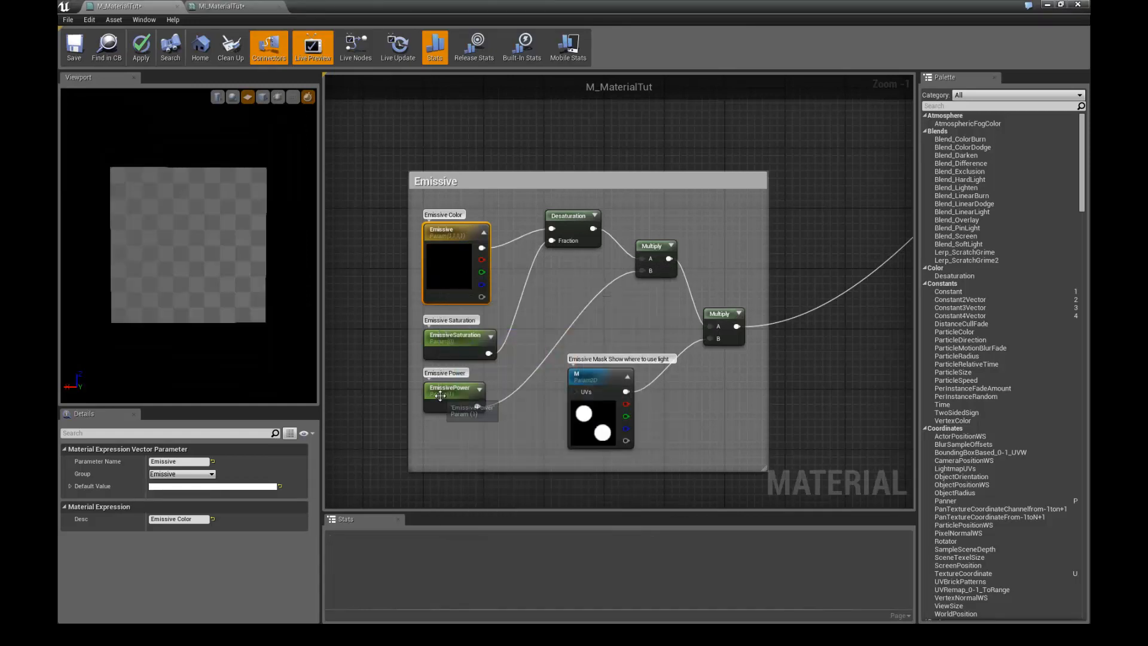
Set the EmissivePower parameter's default value to 0 and apply the change to M_MaterialTut
click(452, 396)
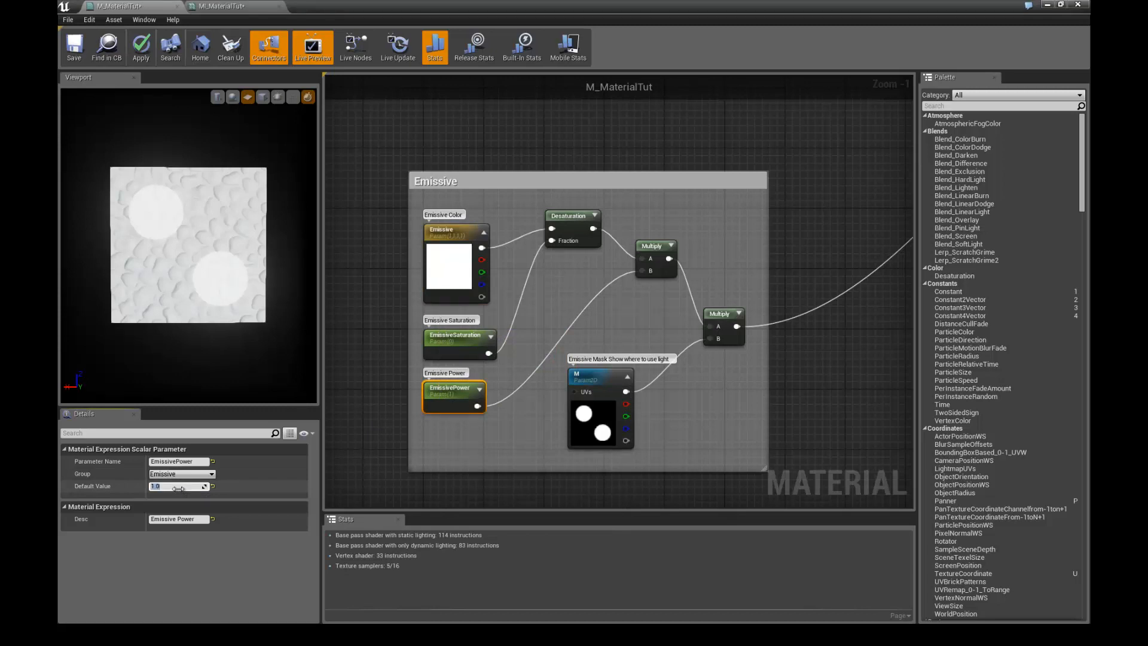
text(0)
key(Return)
drag(169, 278, 196, 279)
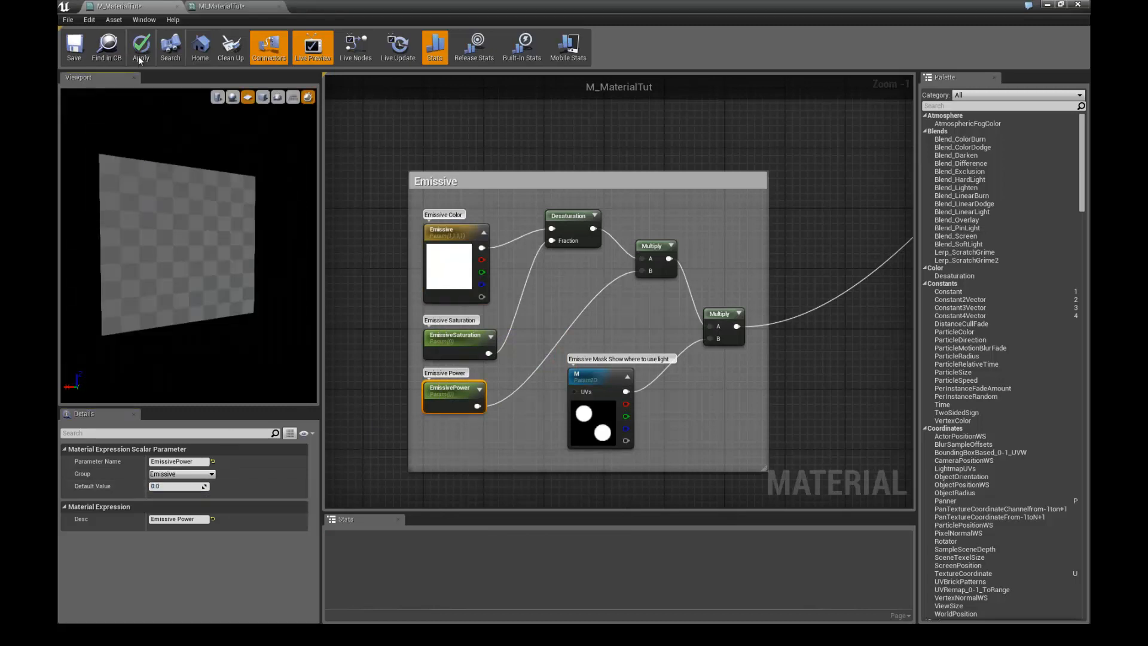
click(139, 59)
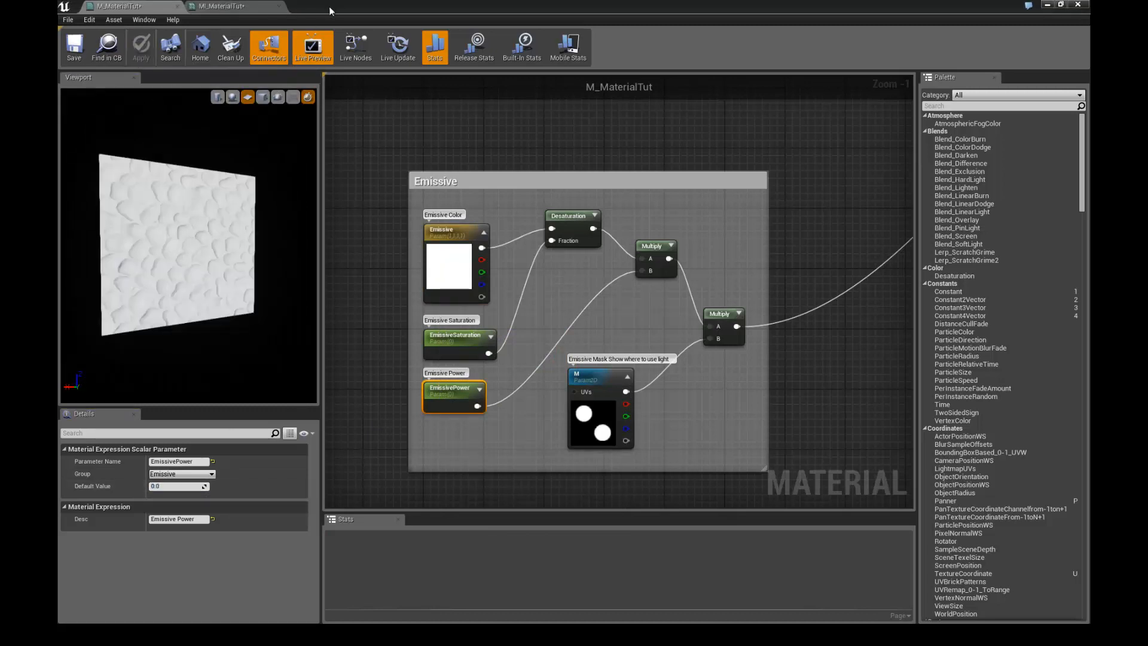
Show MI_MaterialTut in a smaller window over the level view and reset its EmissivePower to the default value
drag(329, 6, 846, 40)
click(806, 45)
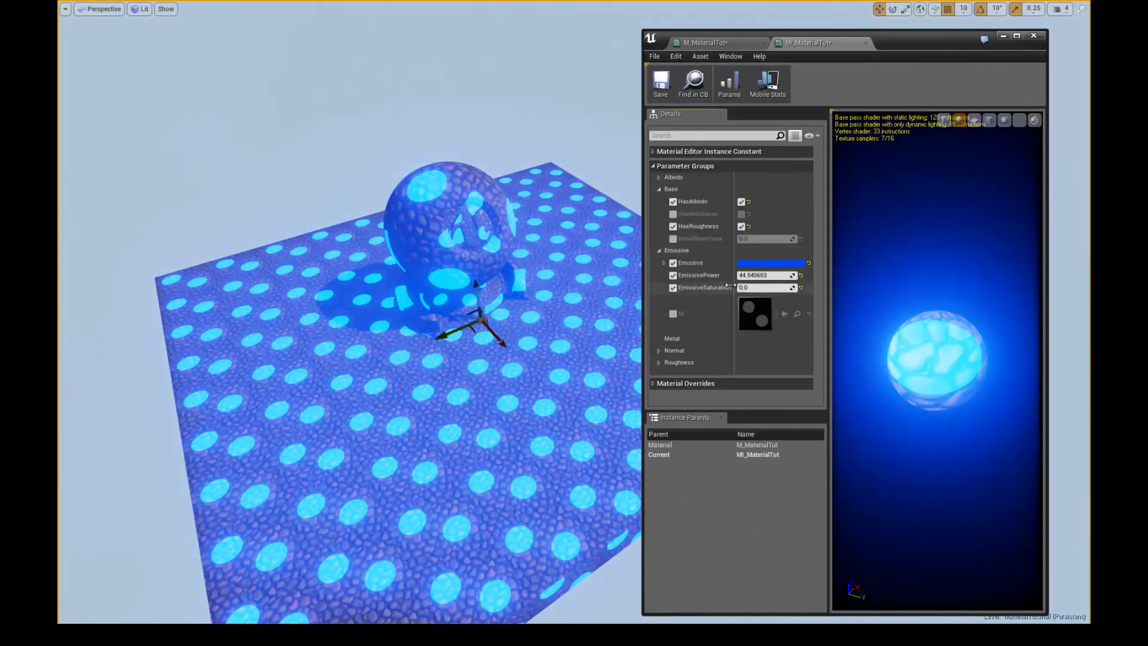
click(801, 275)
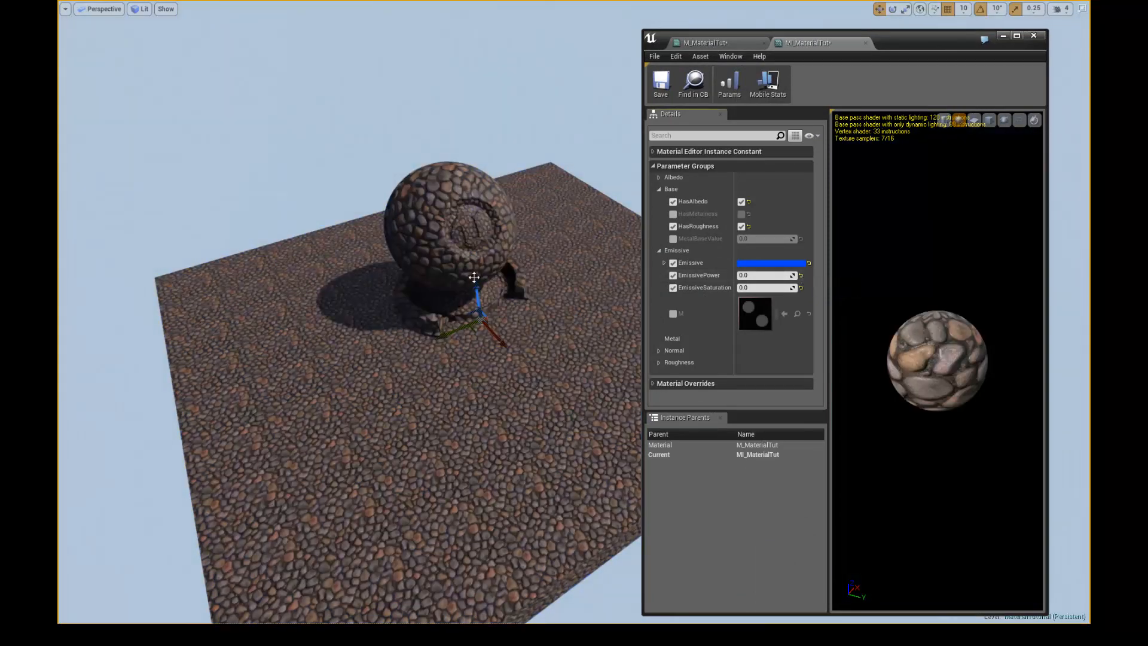
alt+drag(492, 291, 632, 281)
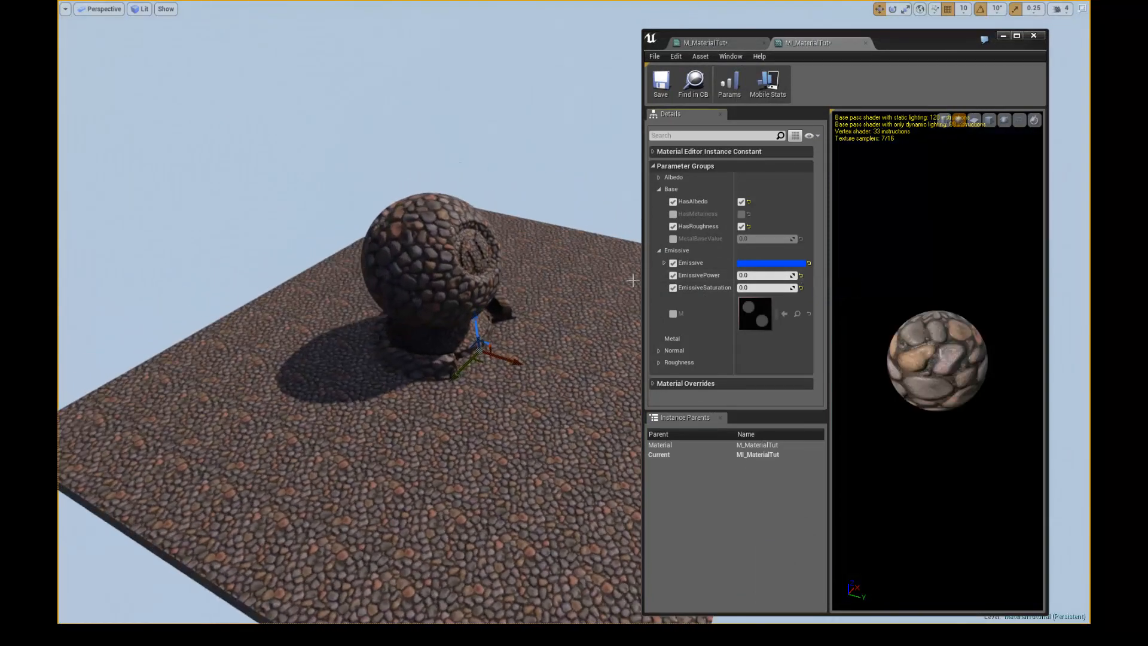
Raise EmissivePower in the instance's Emissive group to a little above 4
click(660, 250)
click(659, 250)
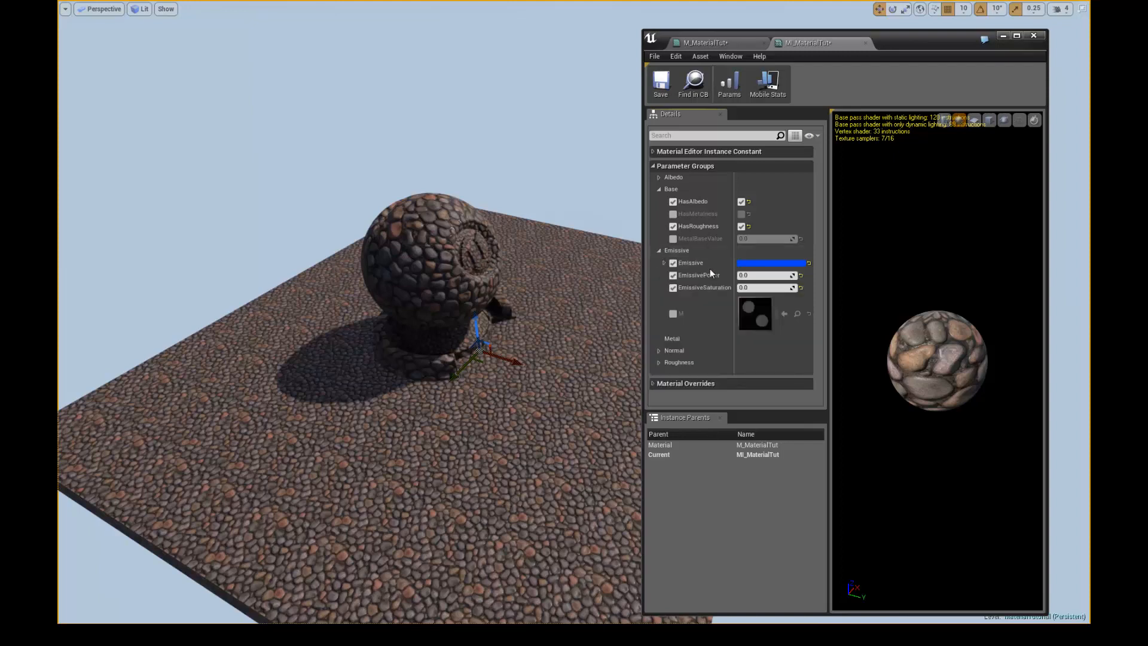
drag(759, 275, 933, 267)
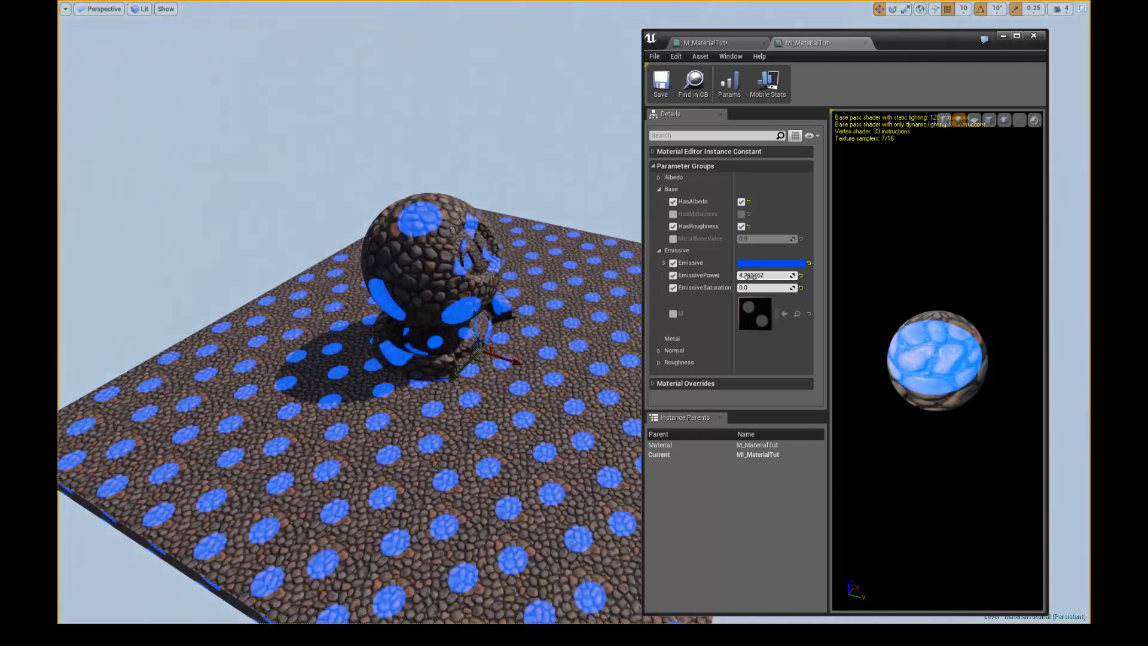
Collapse the instance's Emissive and Base parameter groups, then maximize the editor window and show the M_MaterialTut graph
click(660, 250)
click(659, 188)
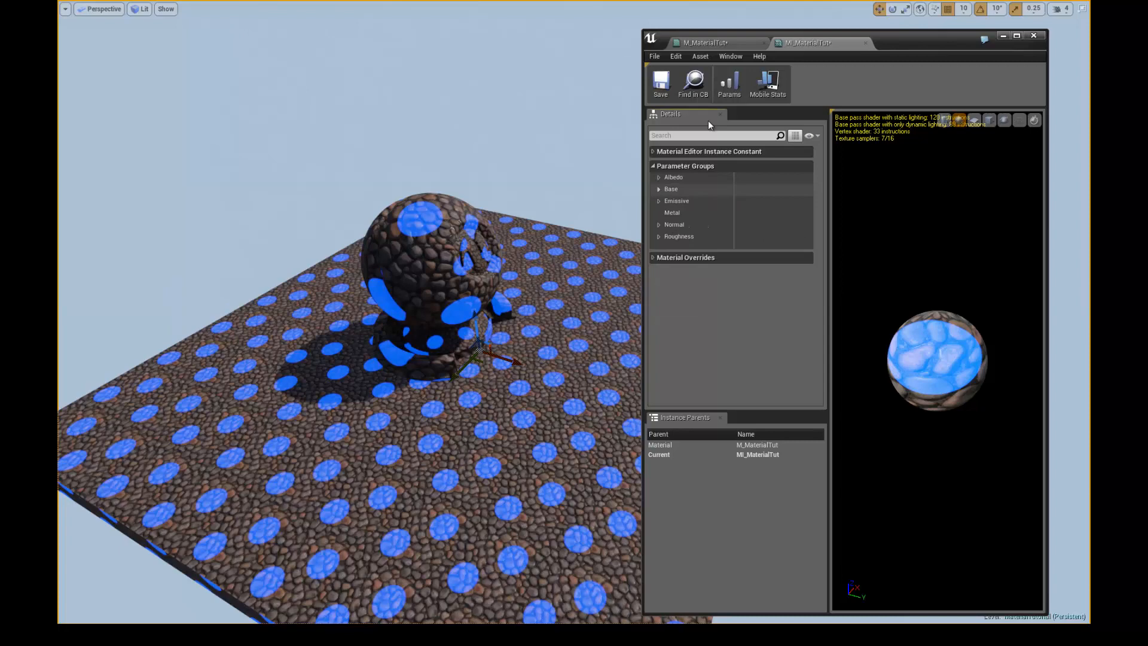
double_click(921, 37)
click(155, 6)
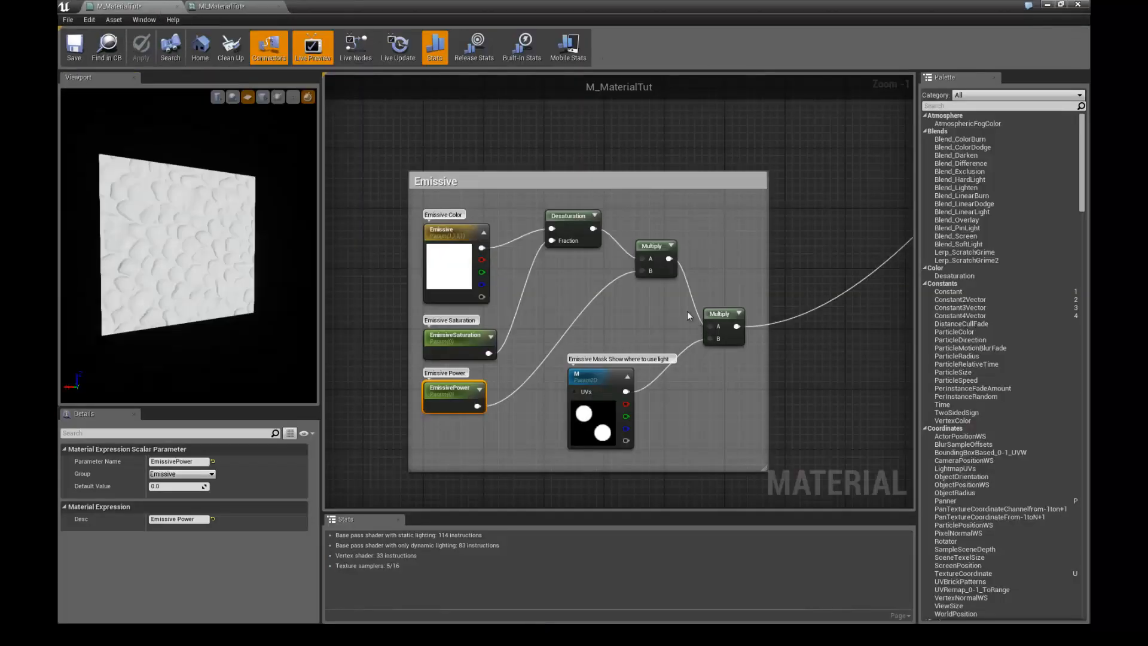
Move the Metalness comment group slightly down, away from Albedo, and extend the Emissive comment box slightly upward around its nodes
right_drag(687, 311, 603, 303)
scroll(604, 302, down, 8)
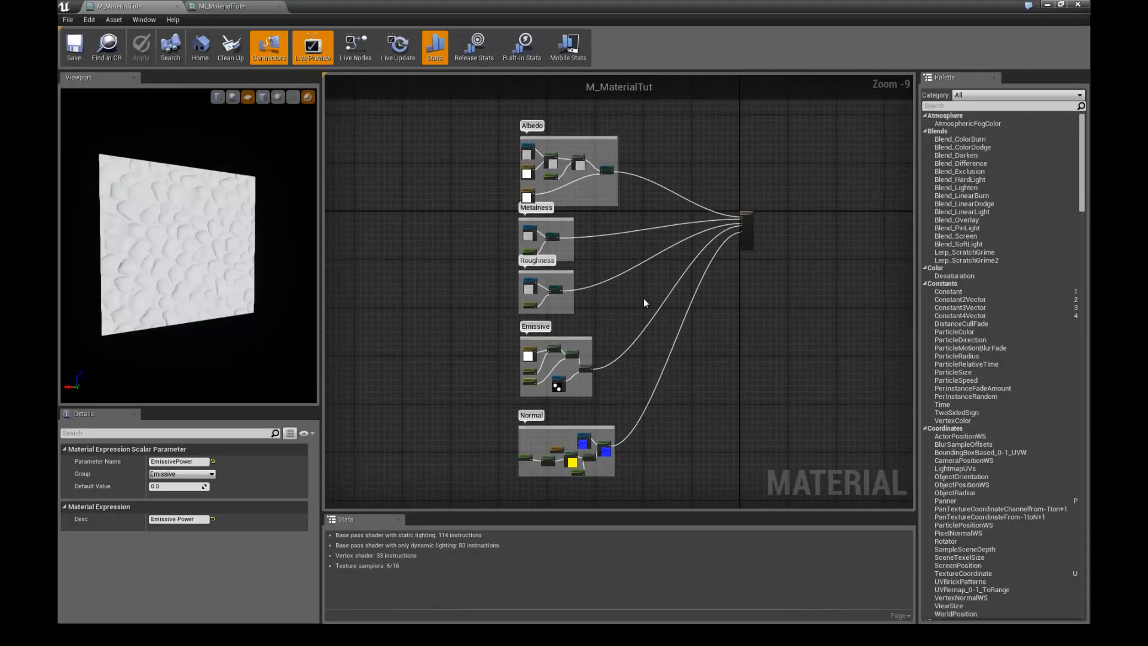
scroll(634, 287, up, 2)
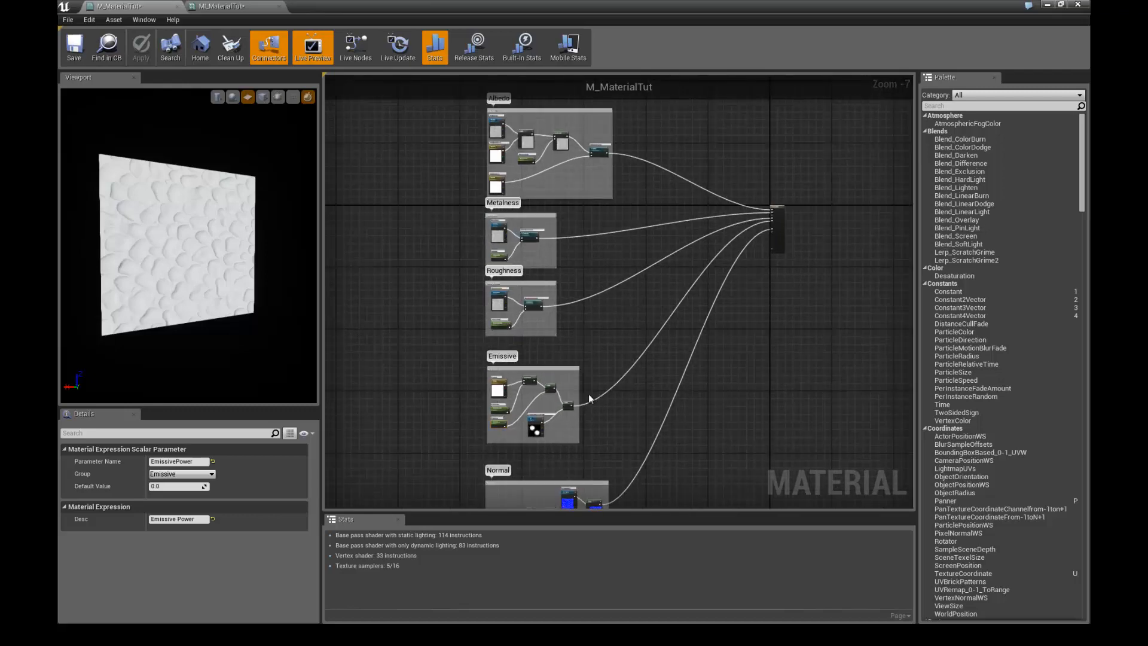
drag(476, 448, 617, 231)
drag(540, 216, 545, 233)
drag(459, 302, 588, 453)
mouse_move(570, 367)
mouse_down()
mouse_move(574, 376)
mouse_move(572, 364)
mouse_up()
click(577, 352)
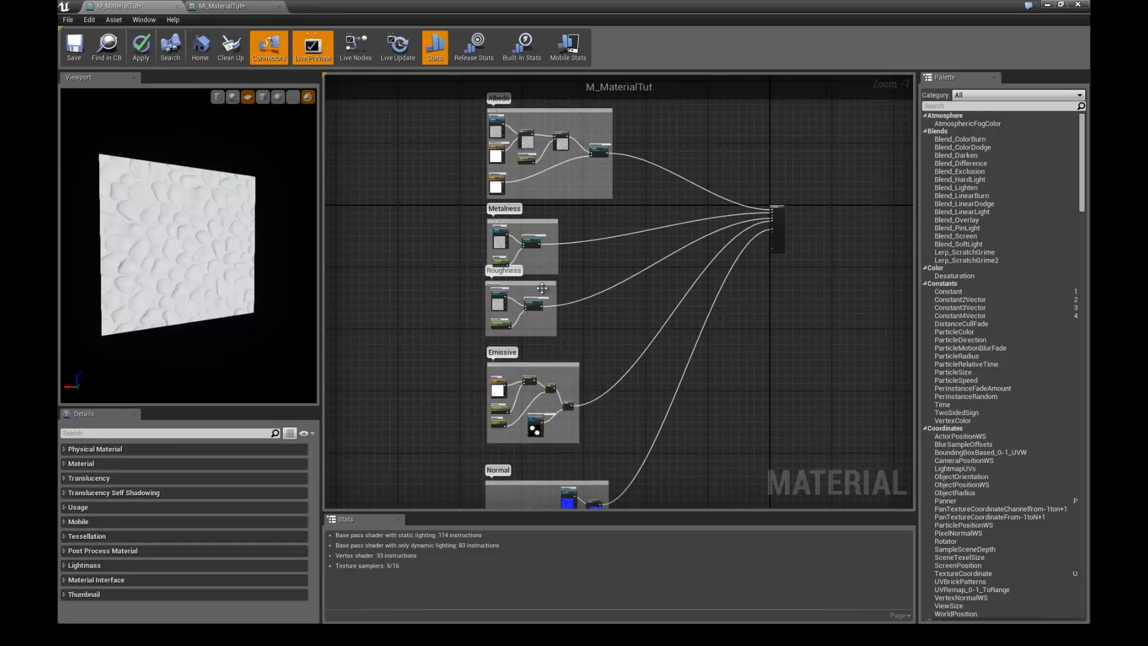
Move the Roughness comment group down to clear Metalness, and shift the Emissive group slightly down to space them evenly
drag(542, 284, 545, 309)
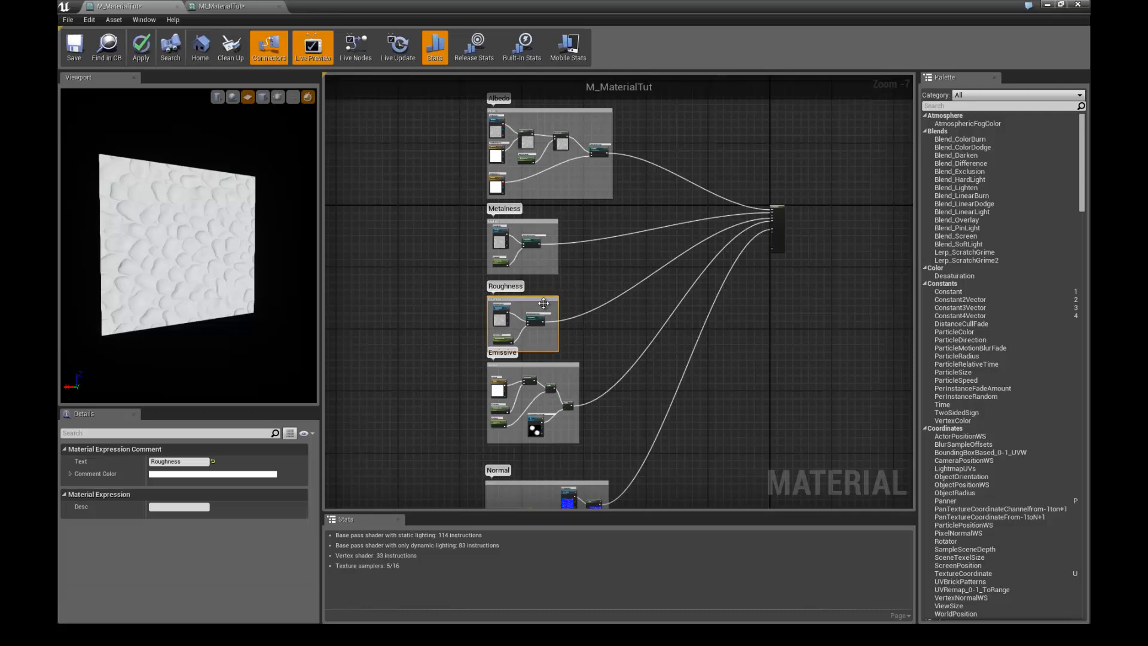
click(459, 337)
scroll(514, 370, up, 2)
drag(540, 362, 539, 375)
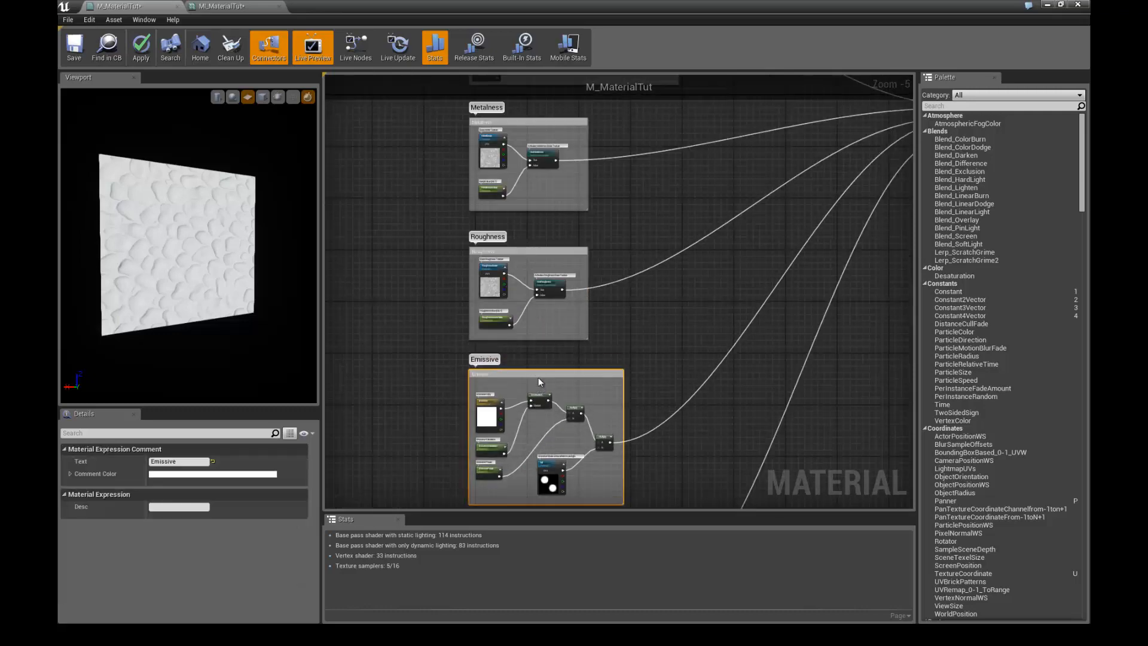
click(437, 339)
scroll(437, 338, down, 3)
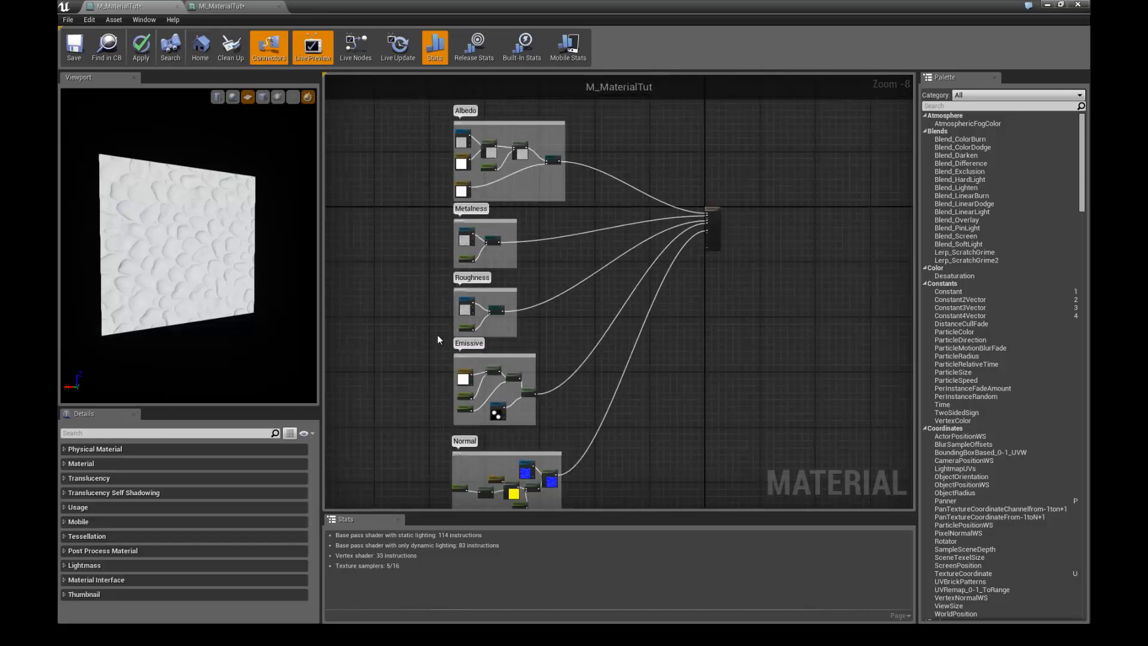